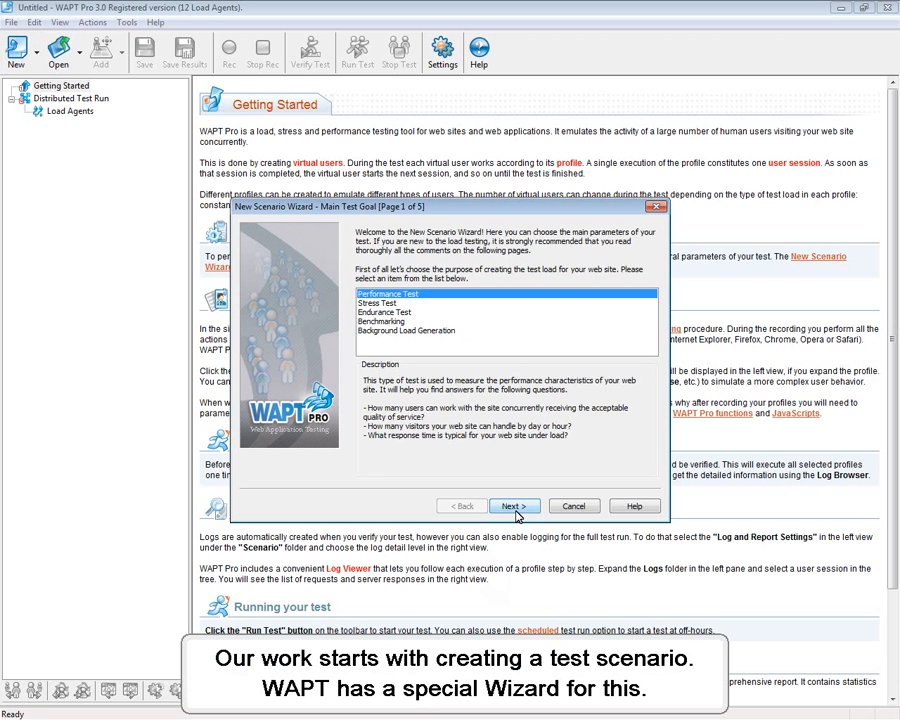
- Complete the scenario wizard for a Performance Test with a one-minute run time and 10 report table columns
left_click(515, 508)
left_click(515, 507)
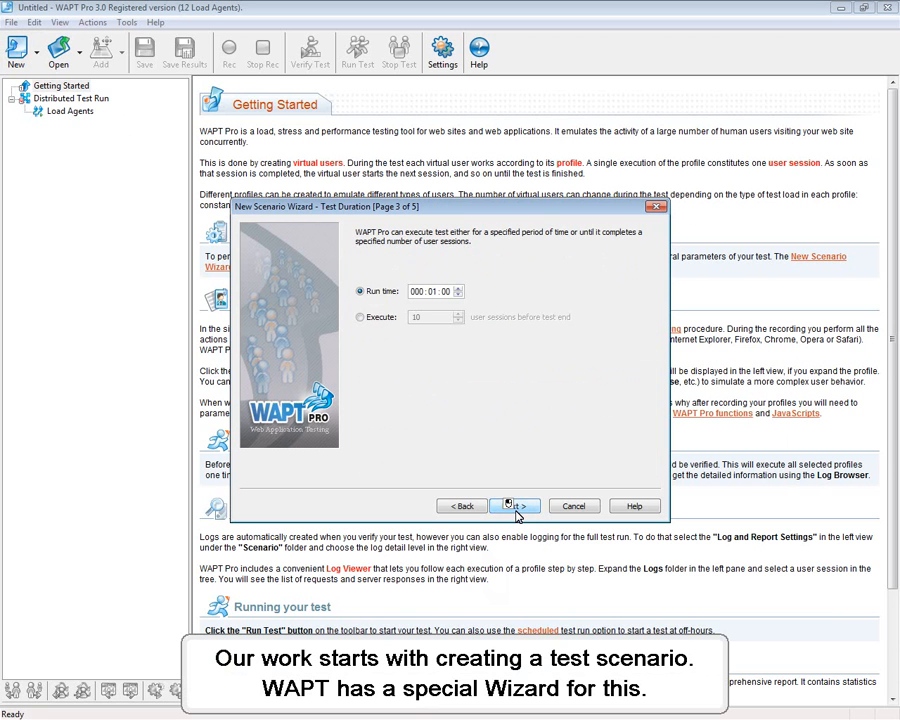
left_click(515, 507)
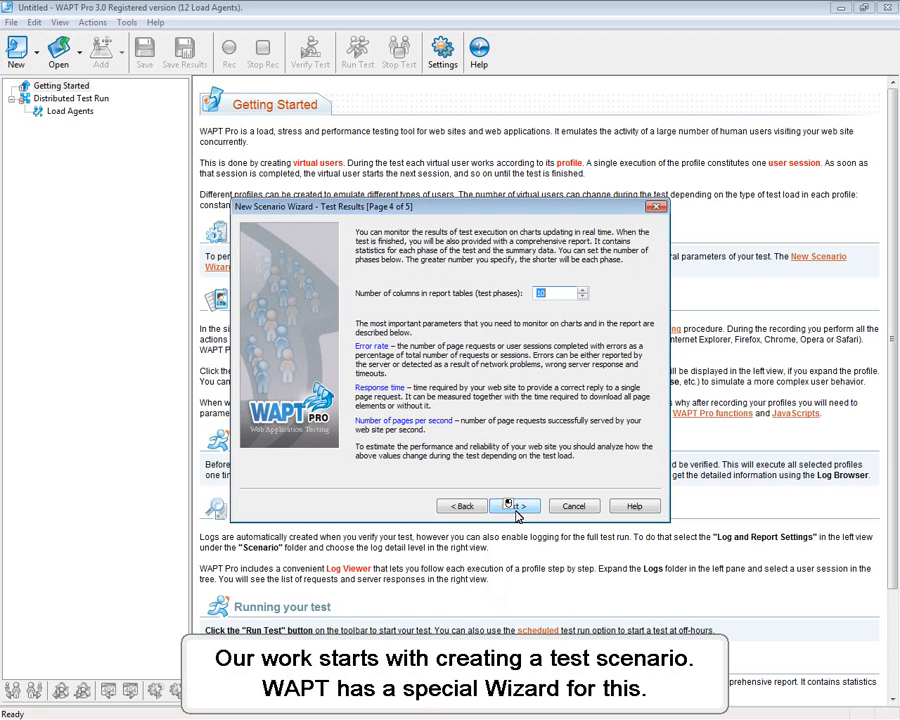
left_click(515, 507)
left_click(515, 507)
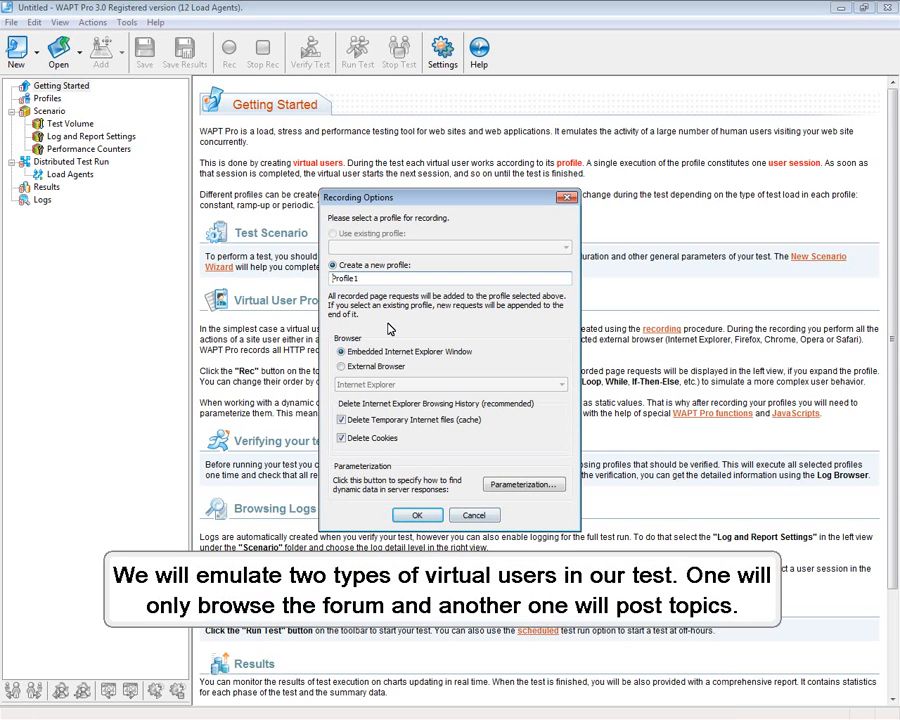
- Start recording into a new profile named Writer, using the embedded Internet Explorer window
left_click_drag(362, 278, 302, 260)
type("Writer")
left_click(414, 517)
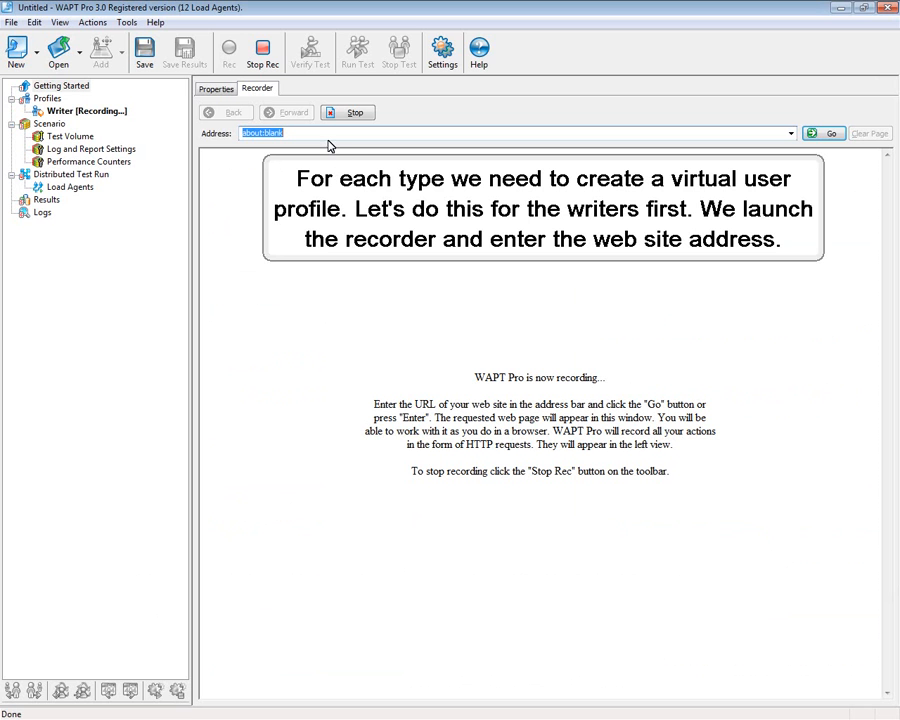
type("www.loadtestingtool.com/forum")
key("Return")
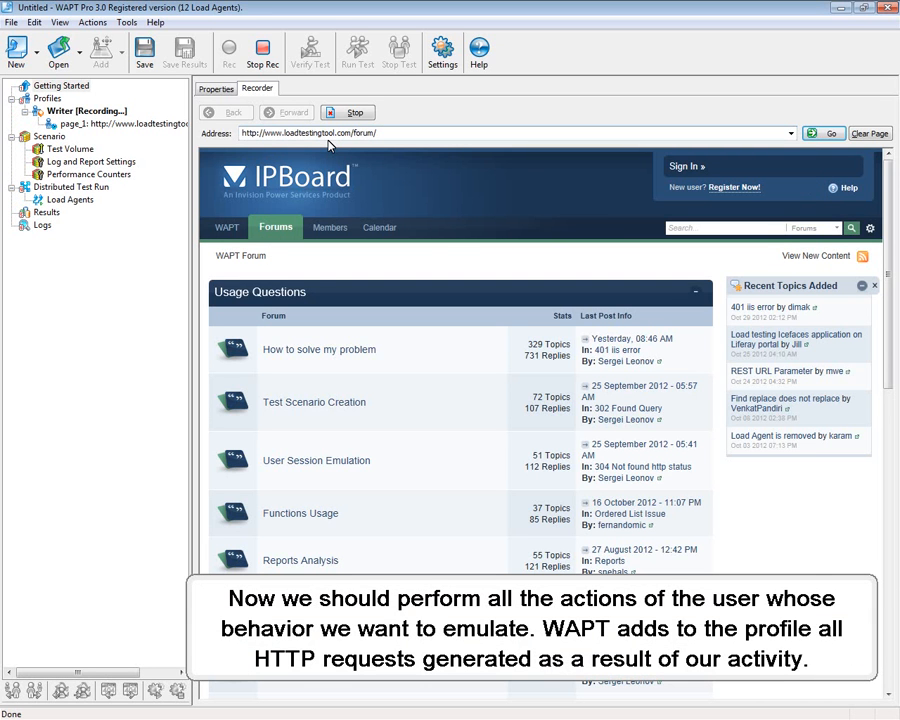
left_click(298, 511)
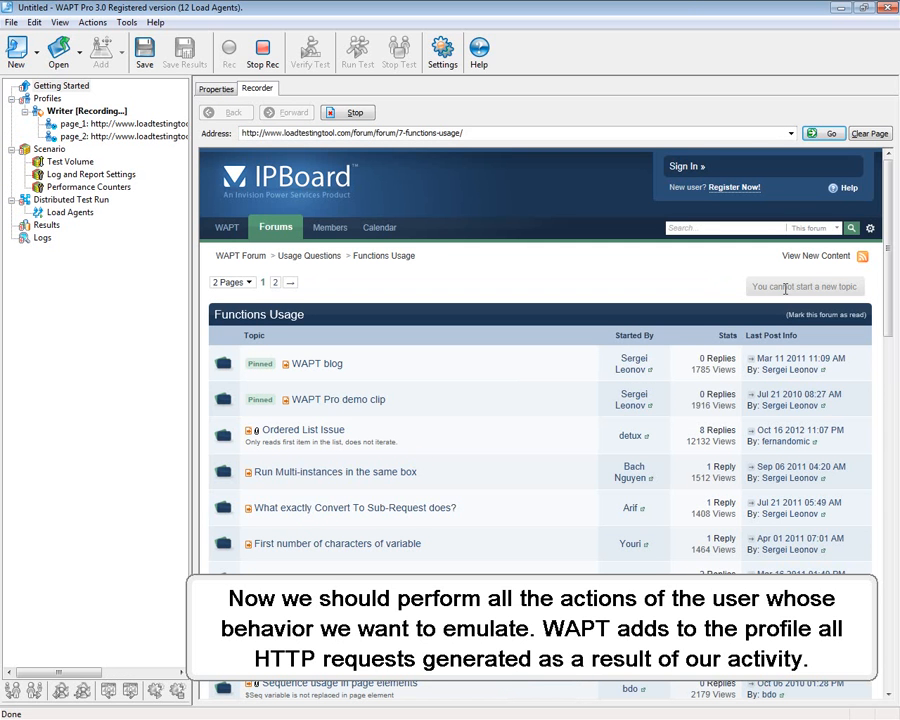
- Sign in to the forum as writer1, entering the username and the account password
left_click(683, 168)
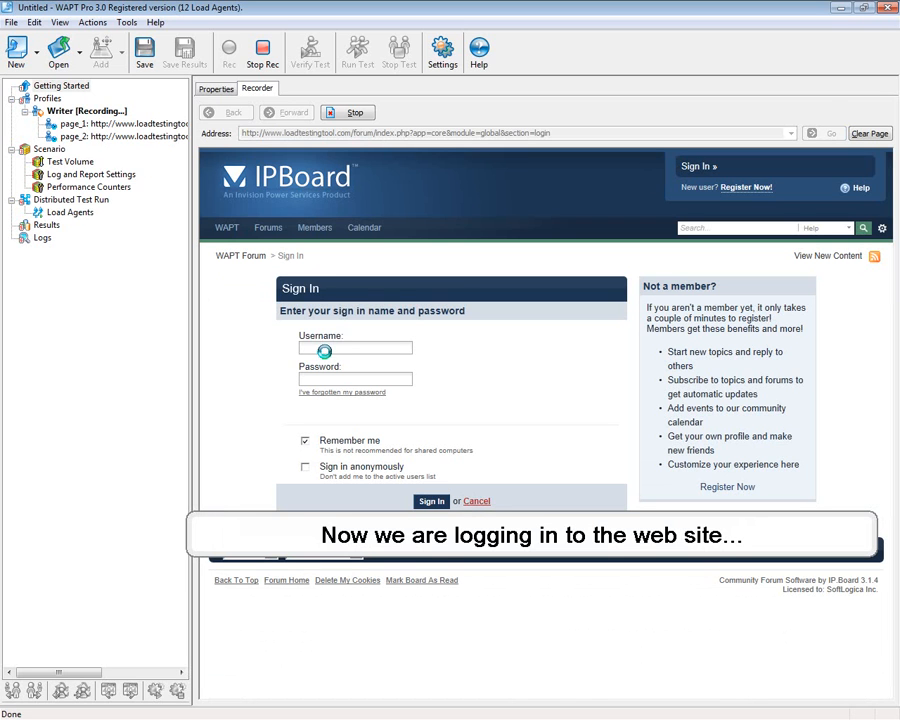
left_click(326, 349)
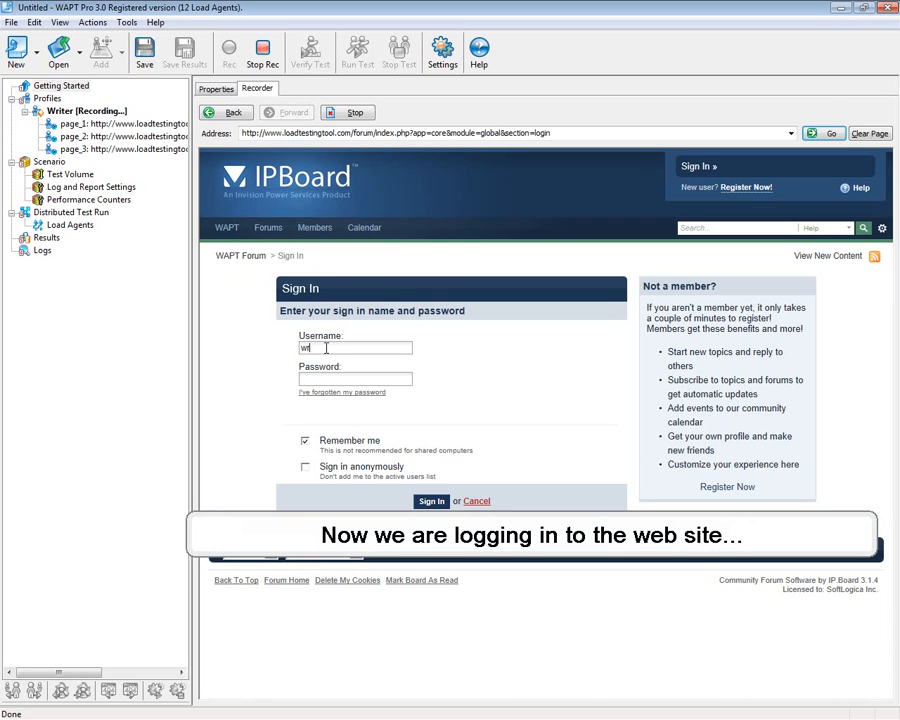
left_click(333, 377)
type("p")
left_click(431, 501)
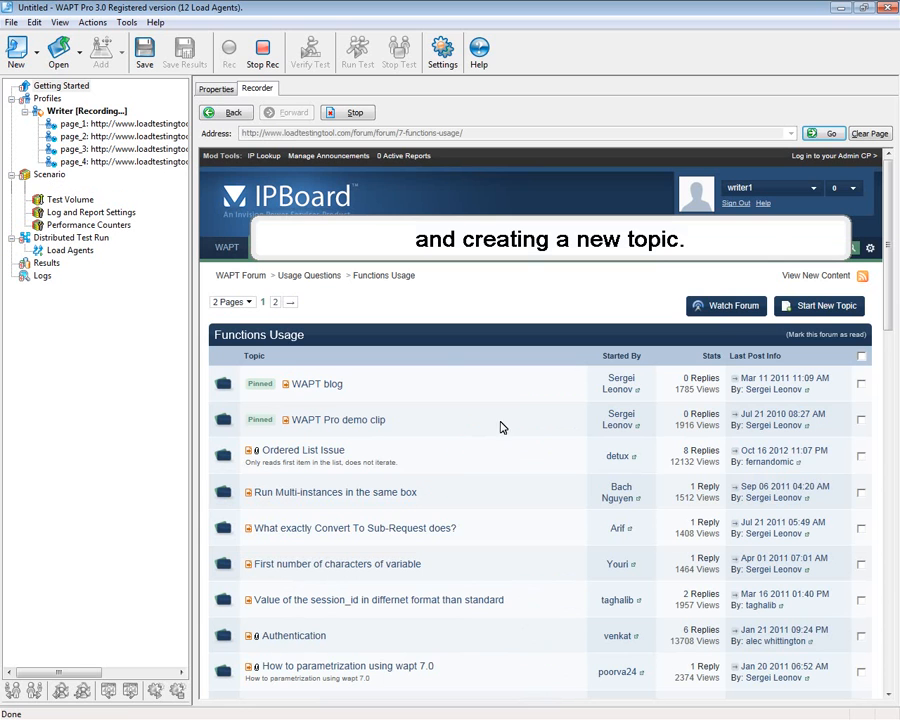
- Post a new topic in the Functions Usage forum with "Test topic" as both its title and its body text
left_click(800, 304)
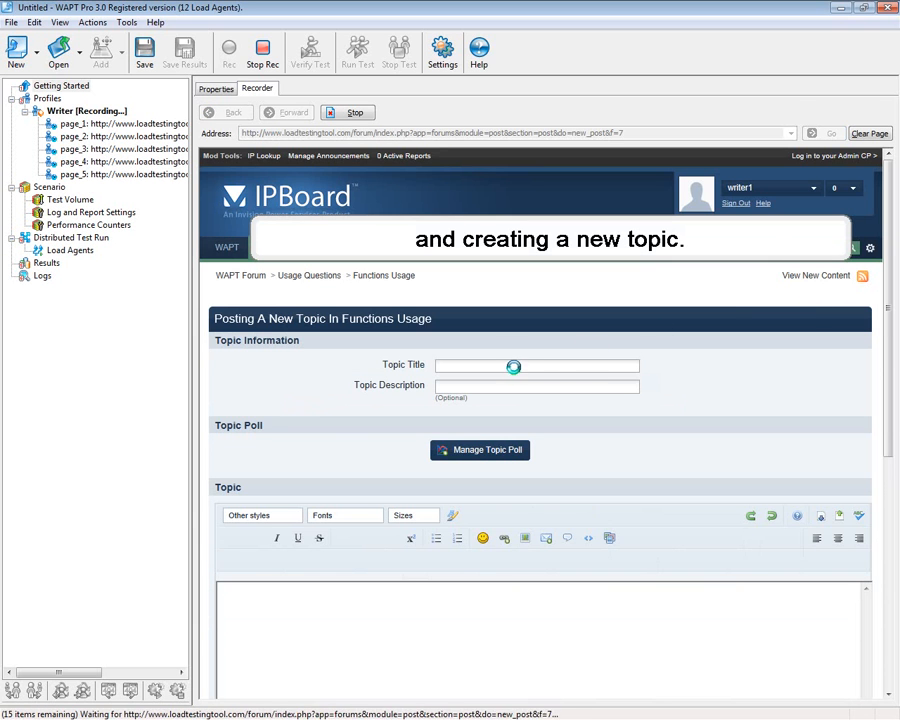
left_click(464, 366)
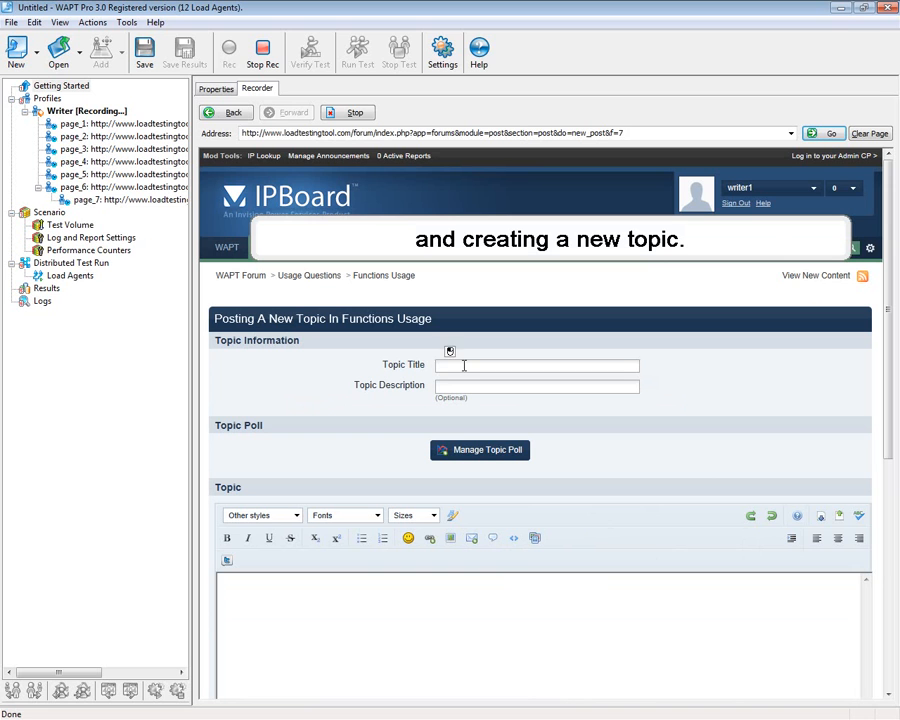
type("Test topic")
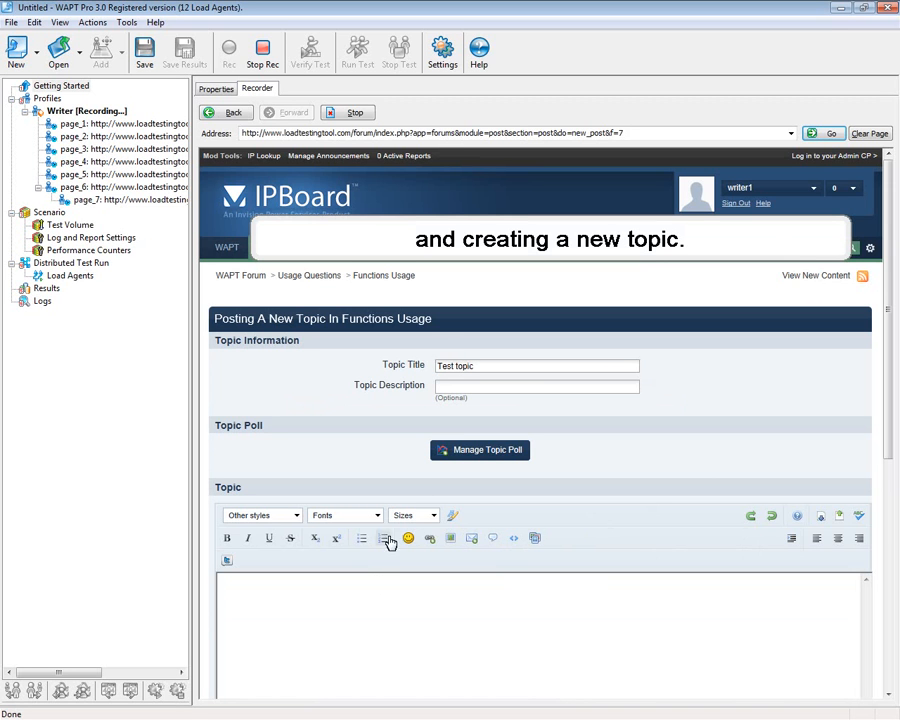
left_click(376, 586)
scroll(398, 599, "down", 5)
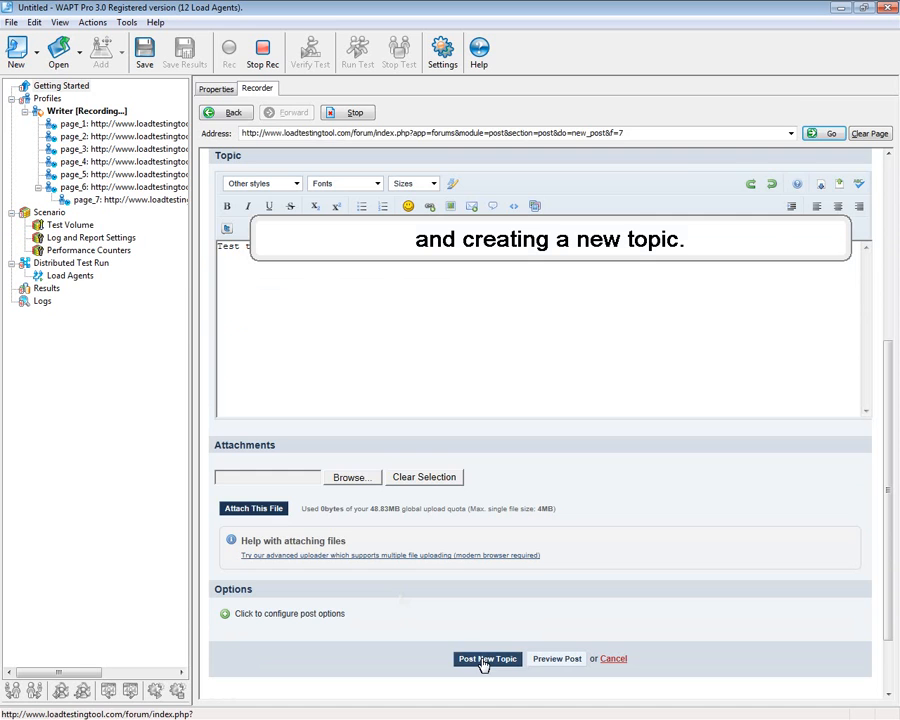
left_click(471, 658)
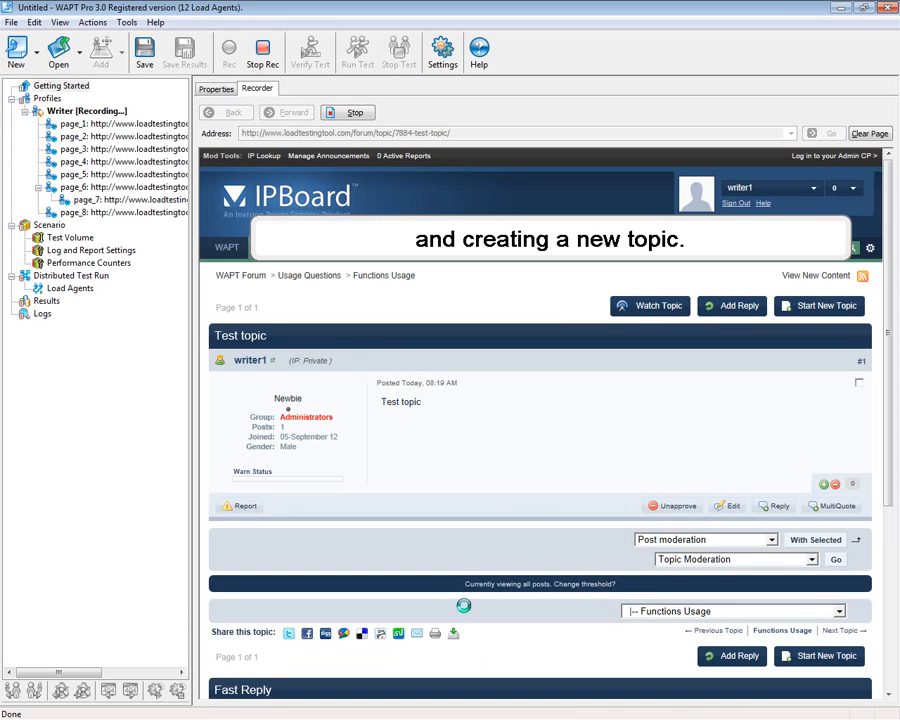
- Open the new Test topic from the Functions Usage forum and add the reply "Test reply"
left_click(370, 274)
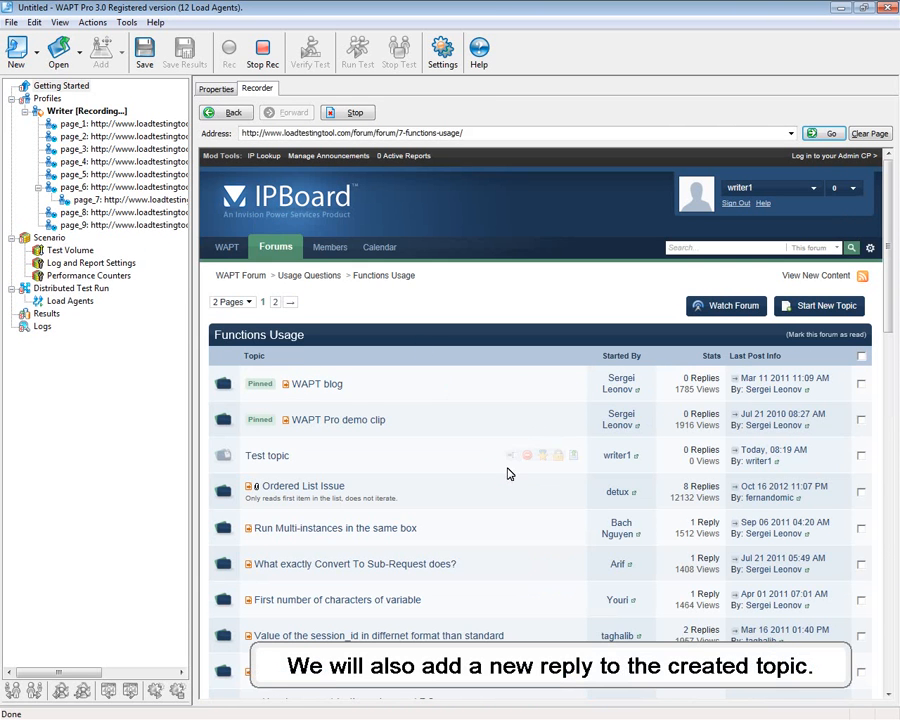
left_click(272, 455)
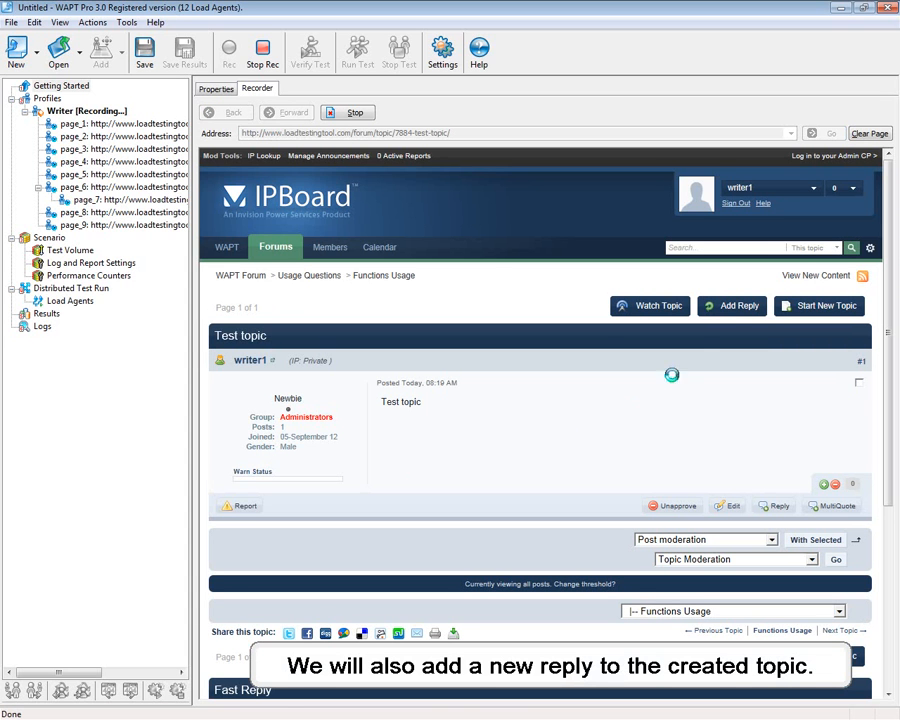
left_click(726, 306)
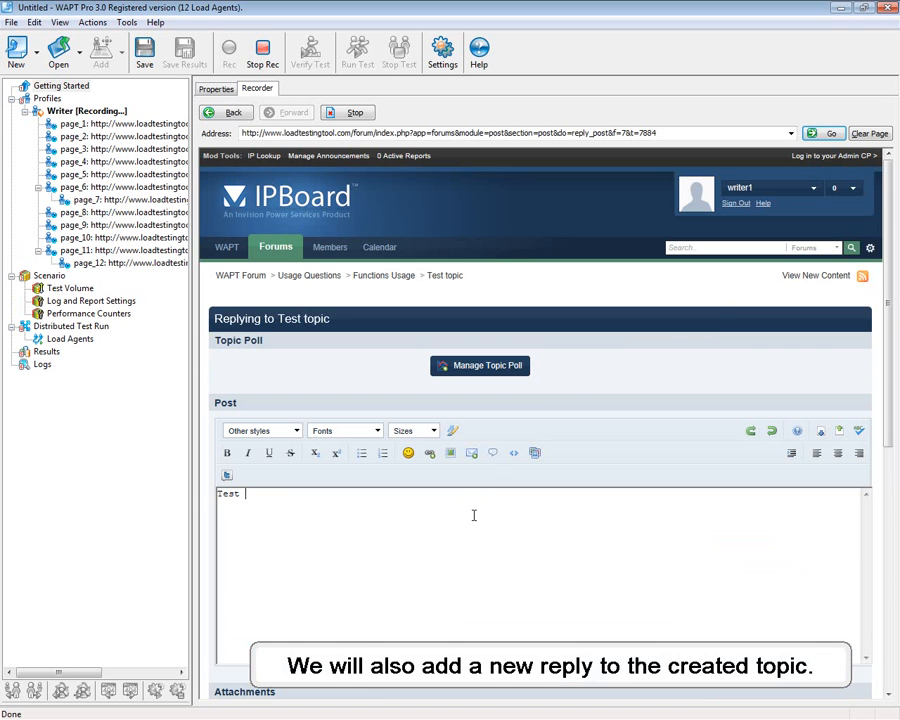
scroll(476, 516, "down", 6)
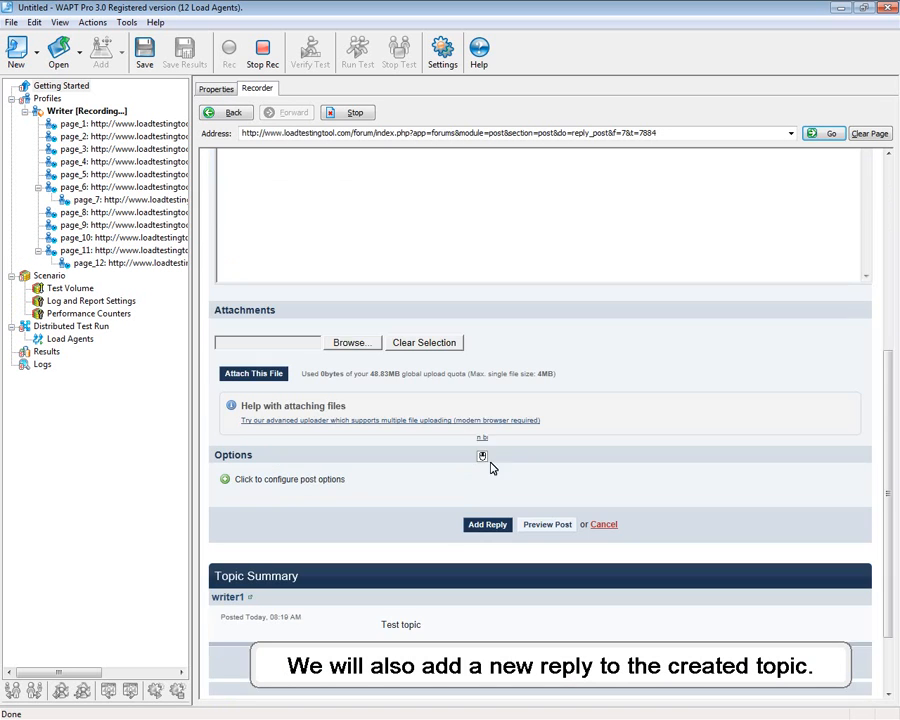
left_click(482, 520)
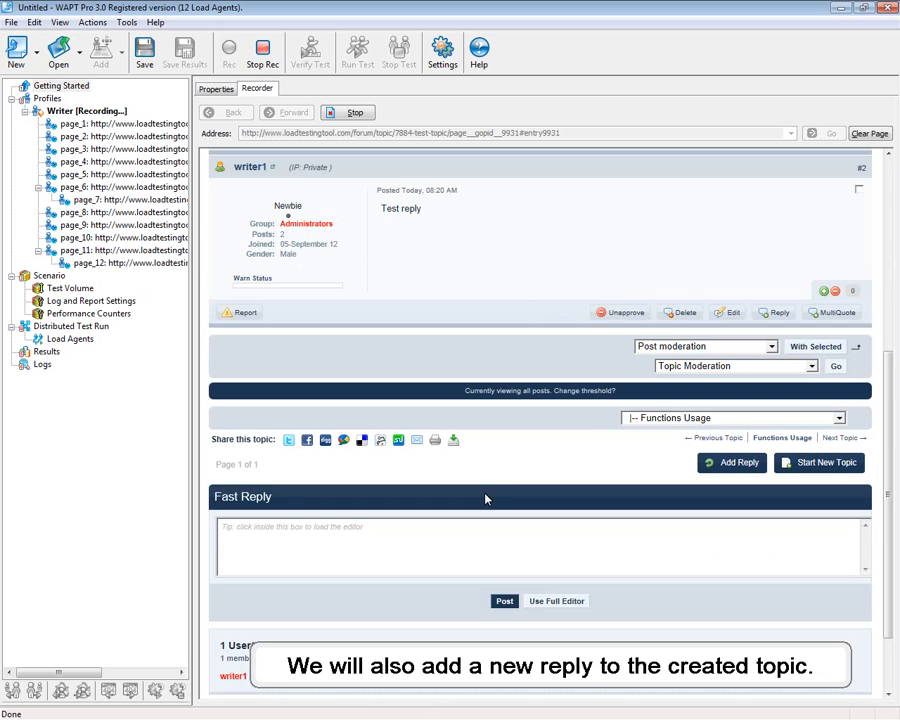
- Return to the Functions Usage forum, then sign out of the site and stop the recording
scroll(486, 499, "up", 5)
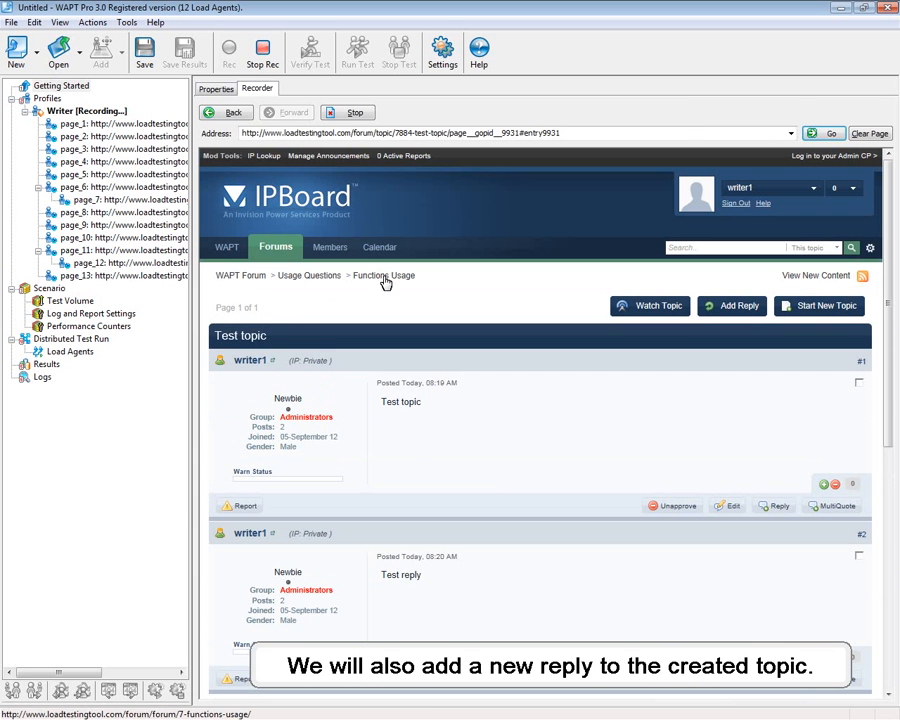
left_click(385, 281)
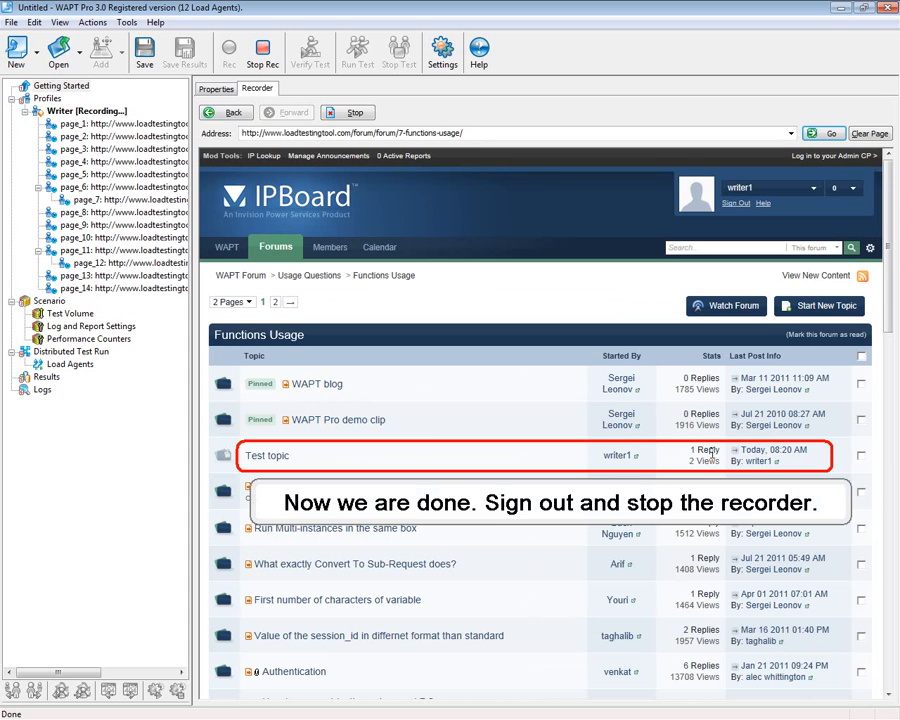
left_click(737, 203)
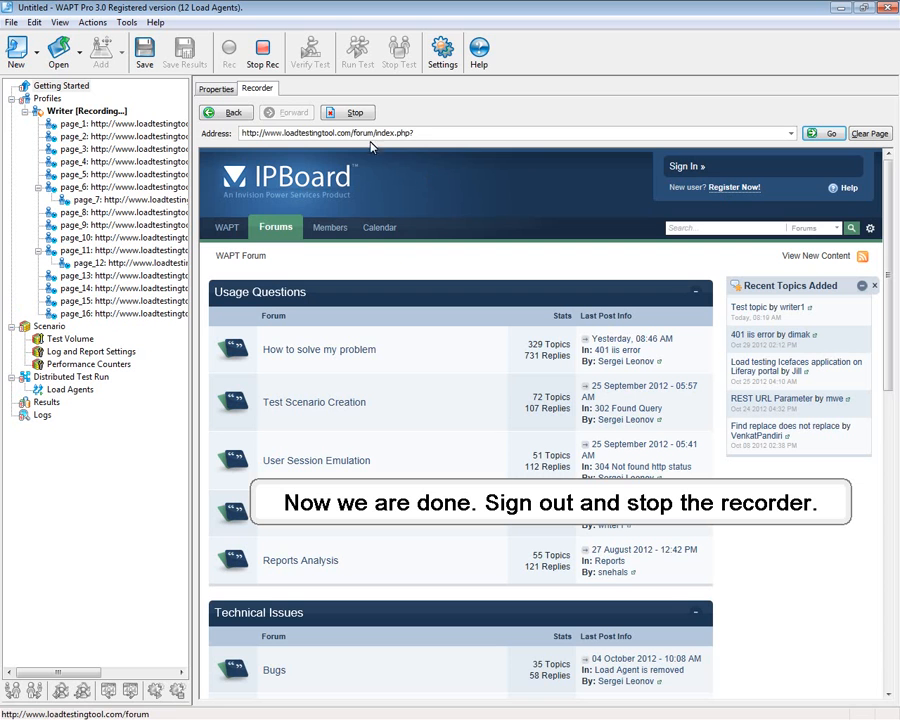
left_click(263, 58)
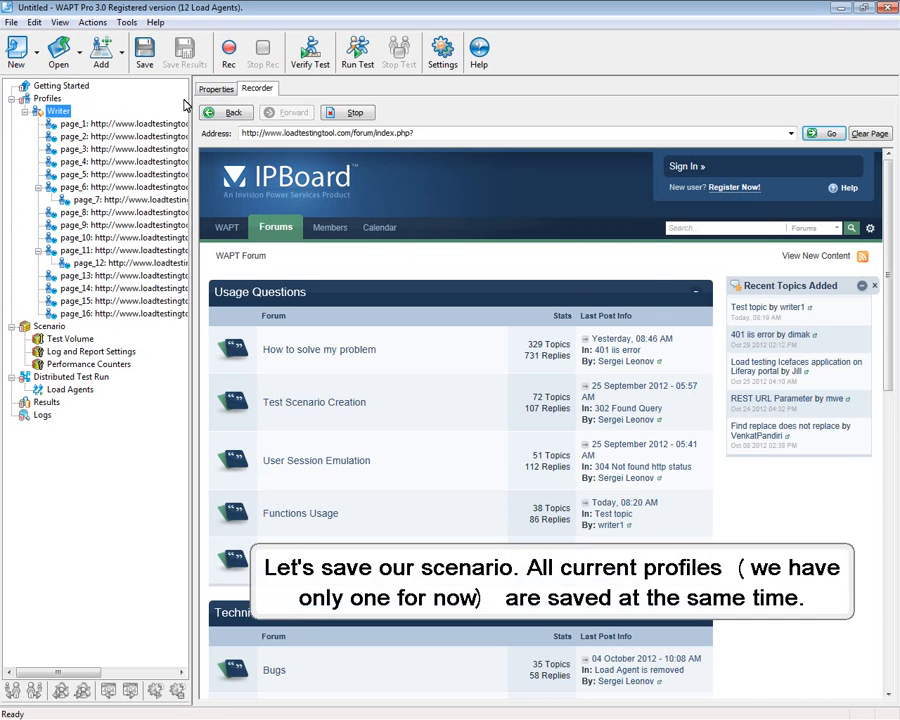
- Save the scenario as Demo.wps in the Demo folder
left_click(140, 55)
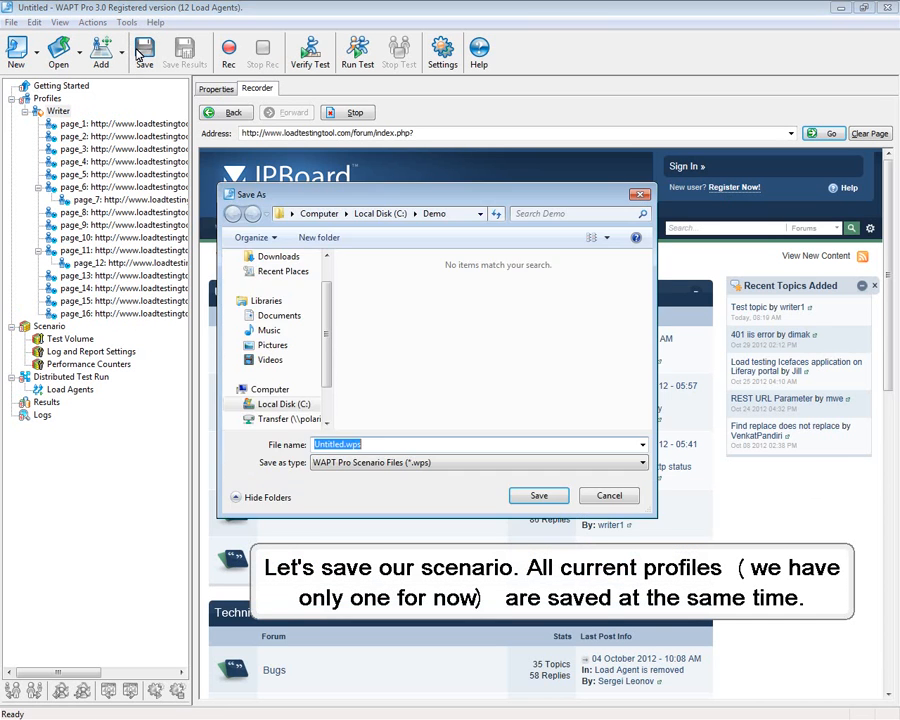
key("Home")
key("Delete")
key("Delete")
key("Delete")
key("Delete")
key("Delete")
key("Delete")
key("Delete")
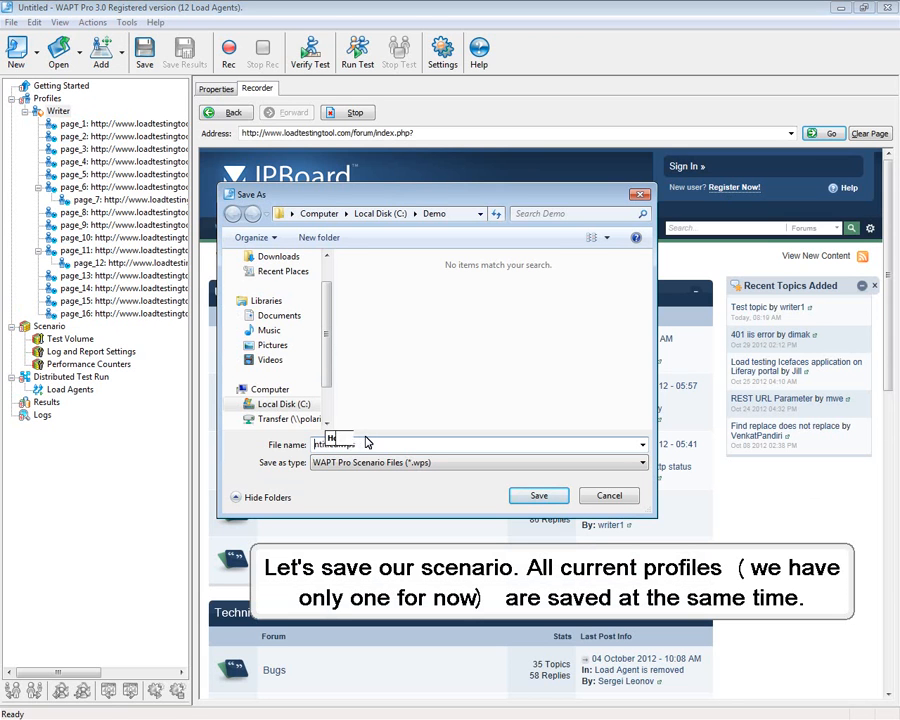
type("D")
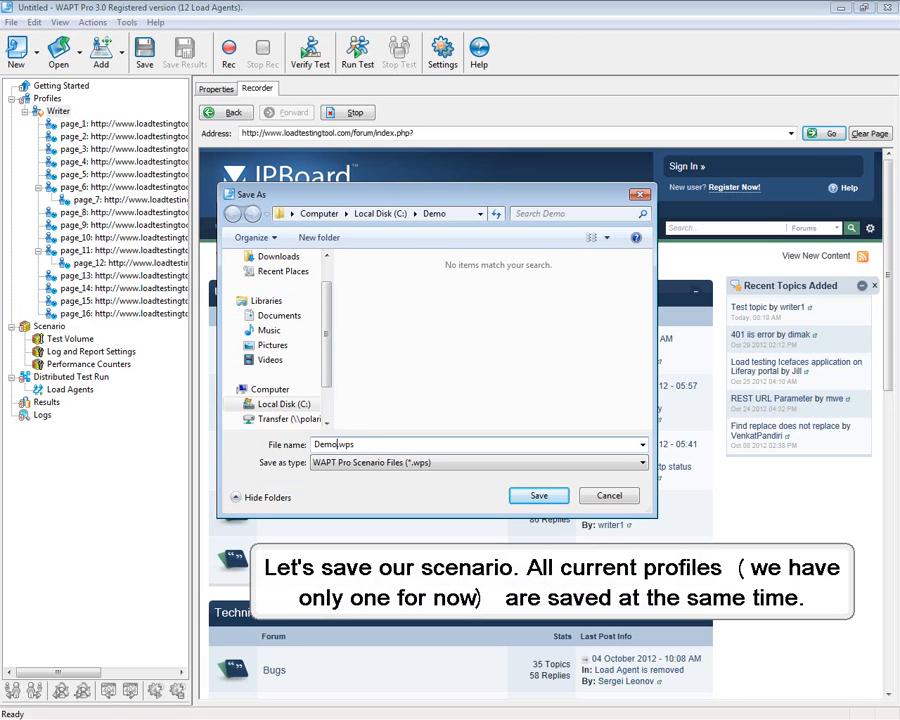
type("emo")
left_click(538, 495)
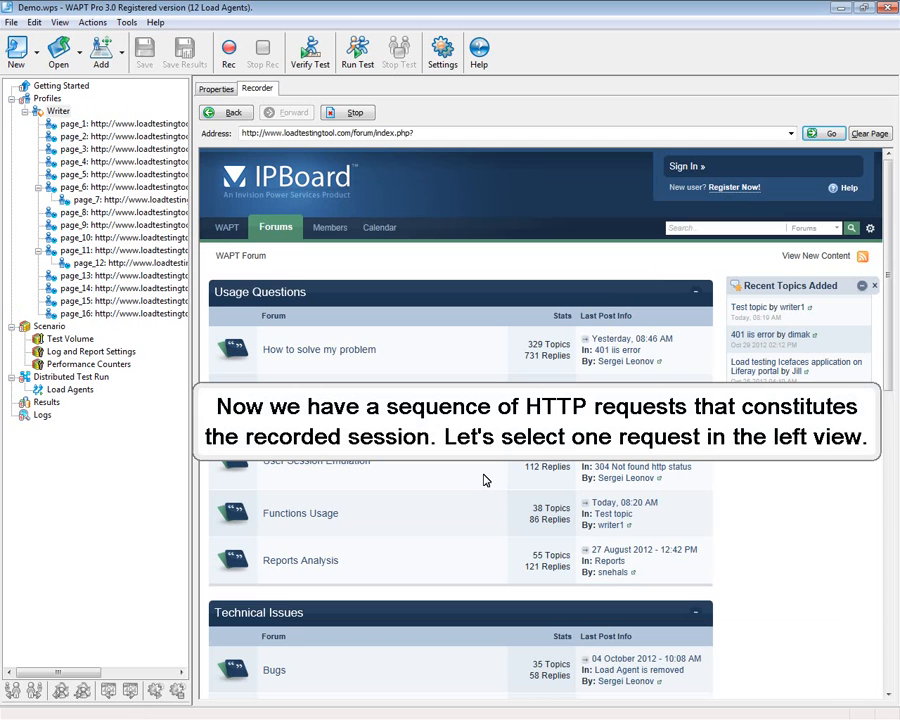
- Review the properties and URL parameters of the recorded requests page_1, page_2 and page_3
left_click(73, 124)
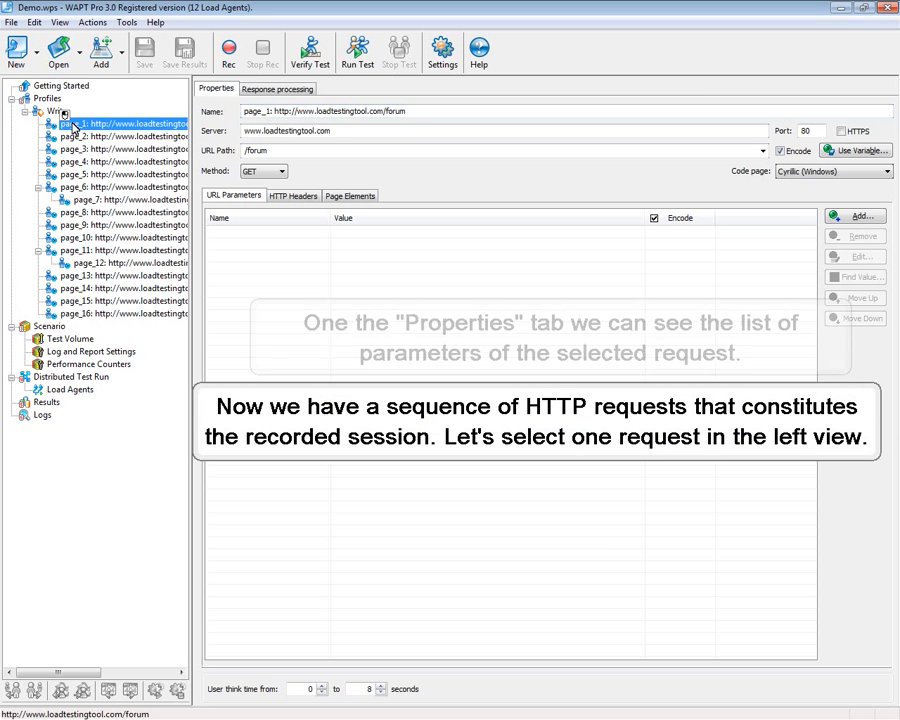
left_click(87, 137)
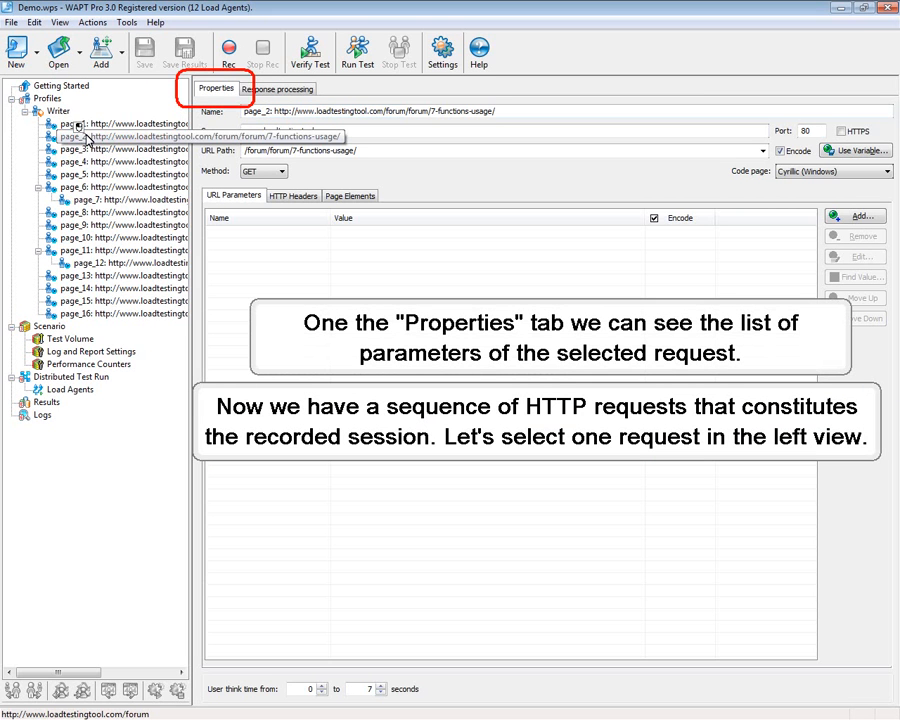
left_click(92, 149)
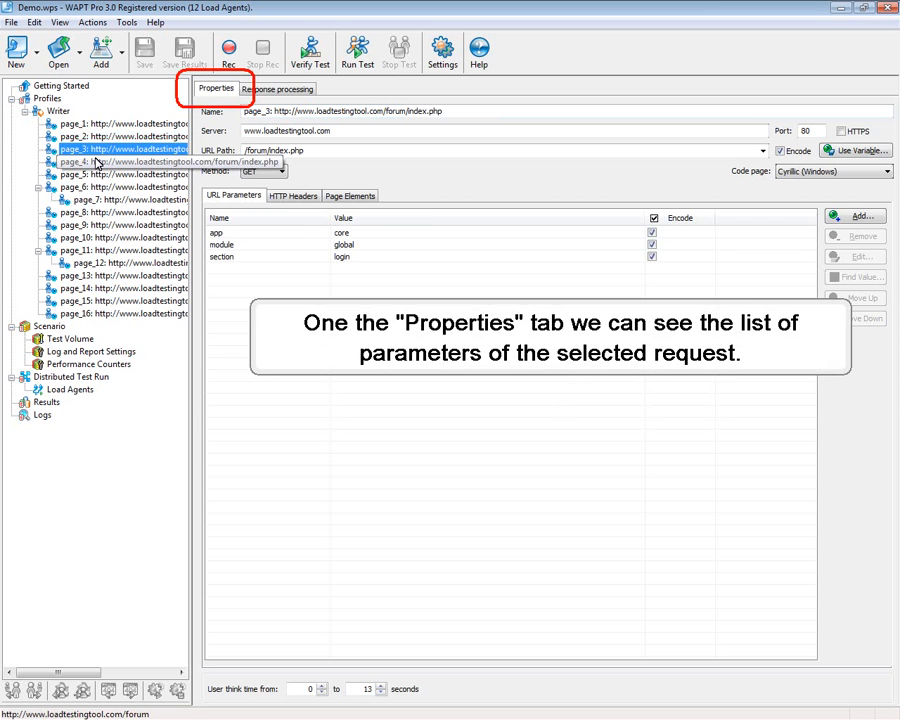
- Change the function behind the username POST parameter of page_4 from static text to Ordered list
left_click(97, 162)
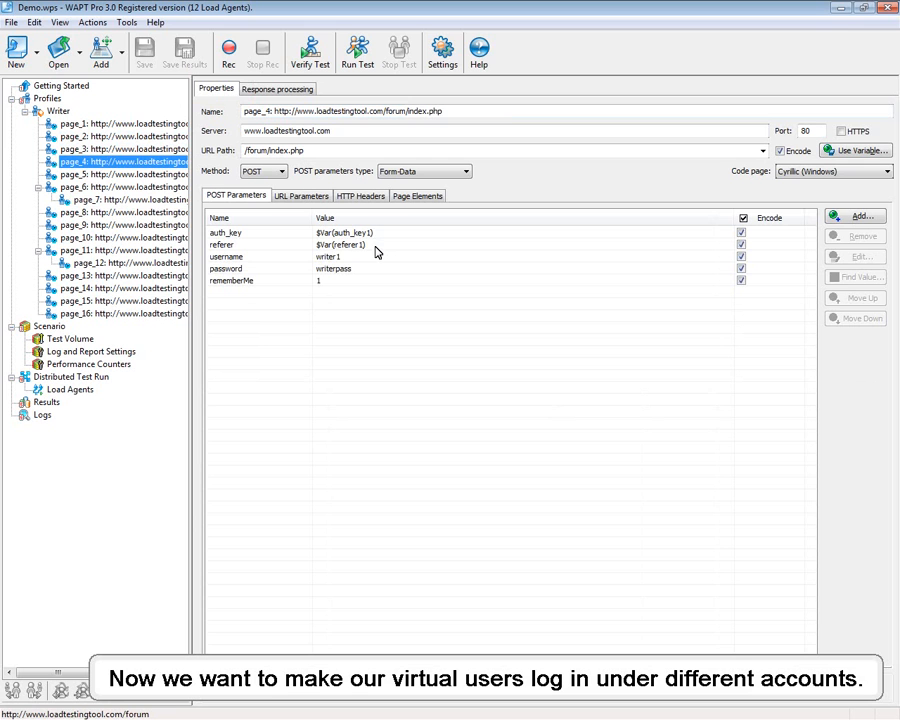
double_click(330, 262)
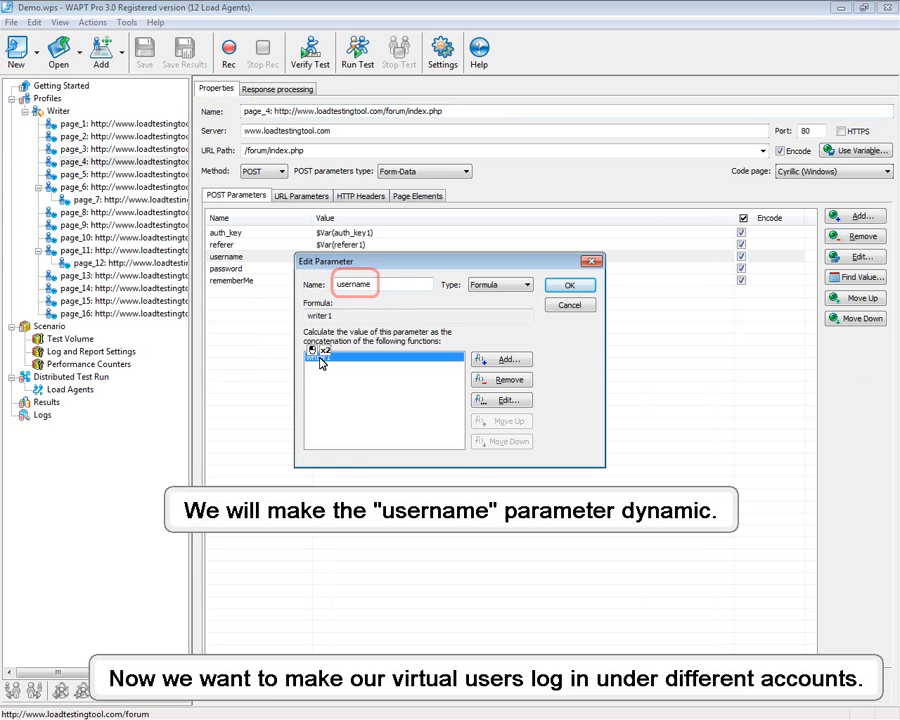
double_click(316, 356)
left_click(395, 276)
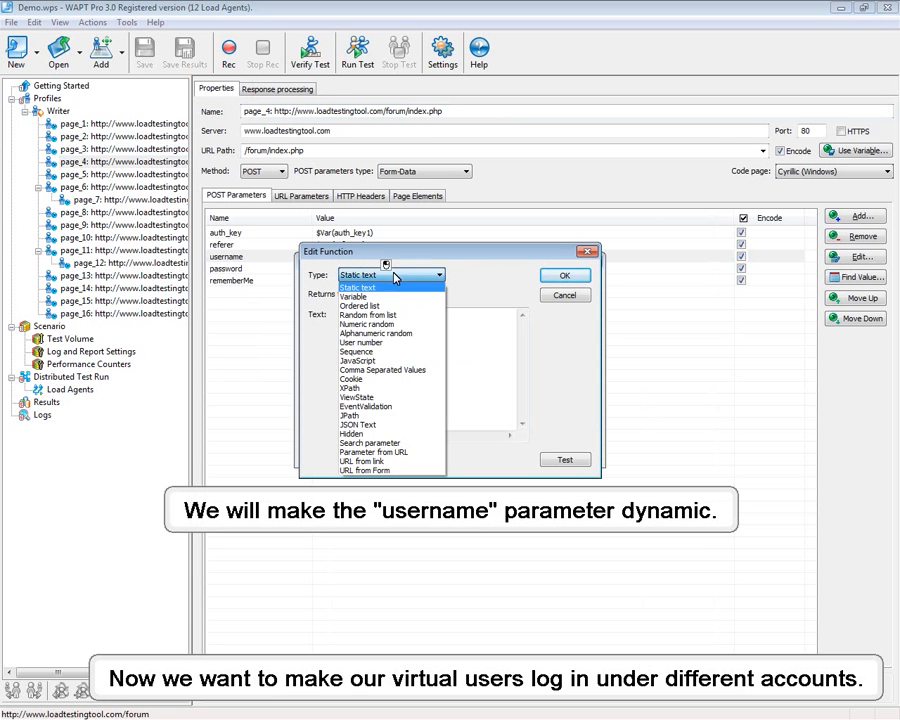
left_click(368, 305)
left_click(368, 418)
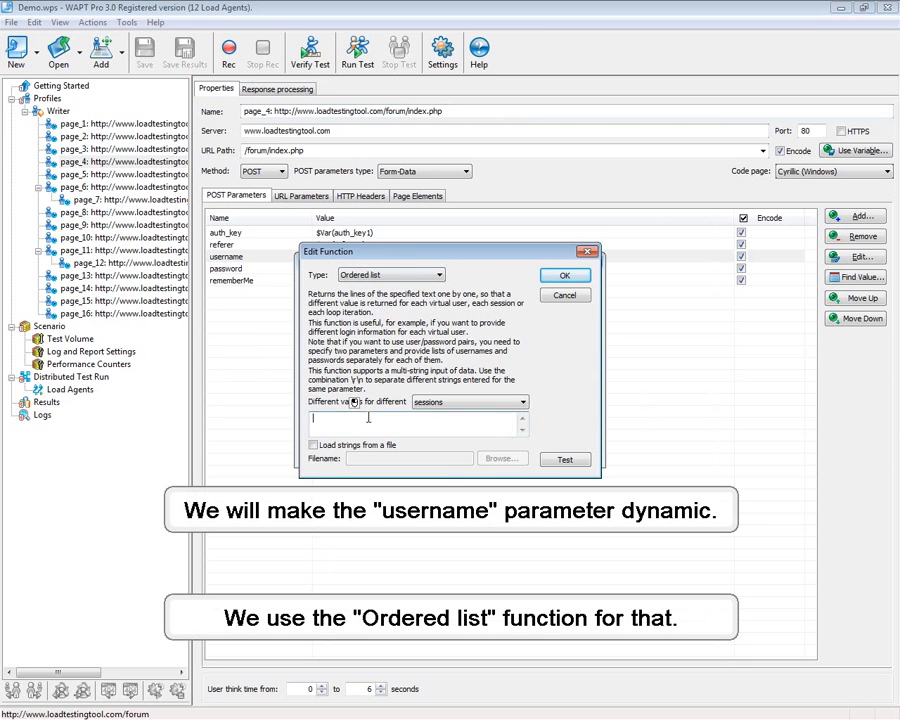
- Fill the ordered list with the usernames writer1 through writer10, one per line, and apply it to the username parameter
type("write")
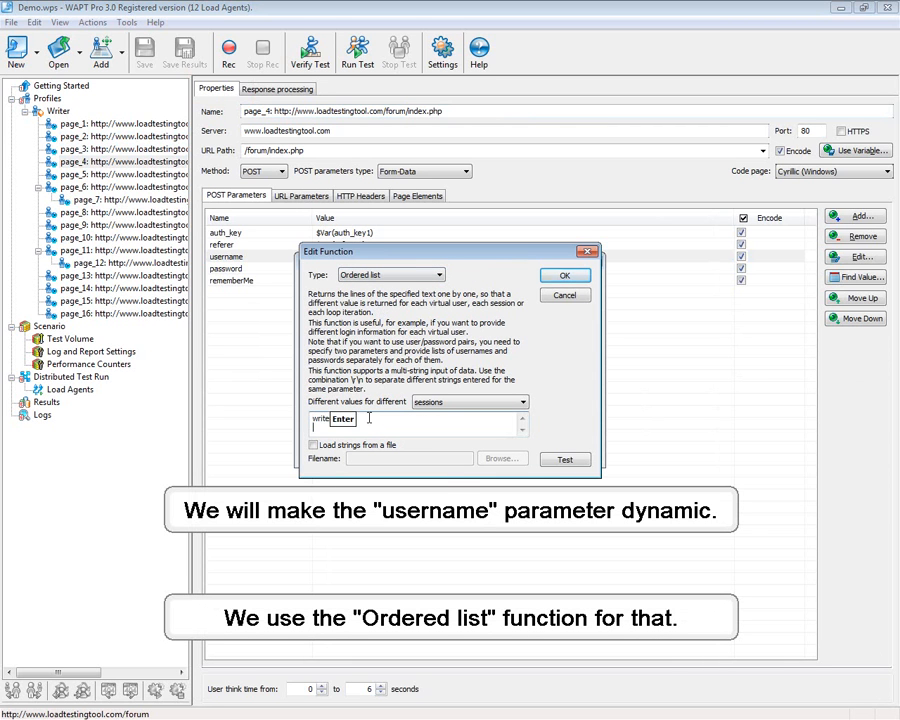
type("r1writer2")
key("Return")
type("writer3")
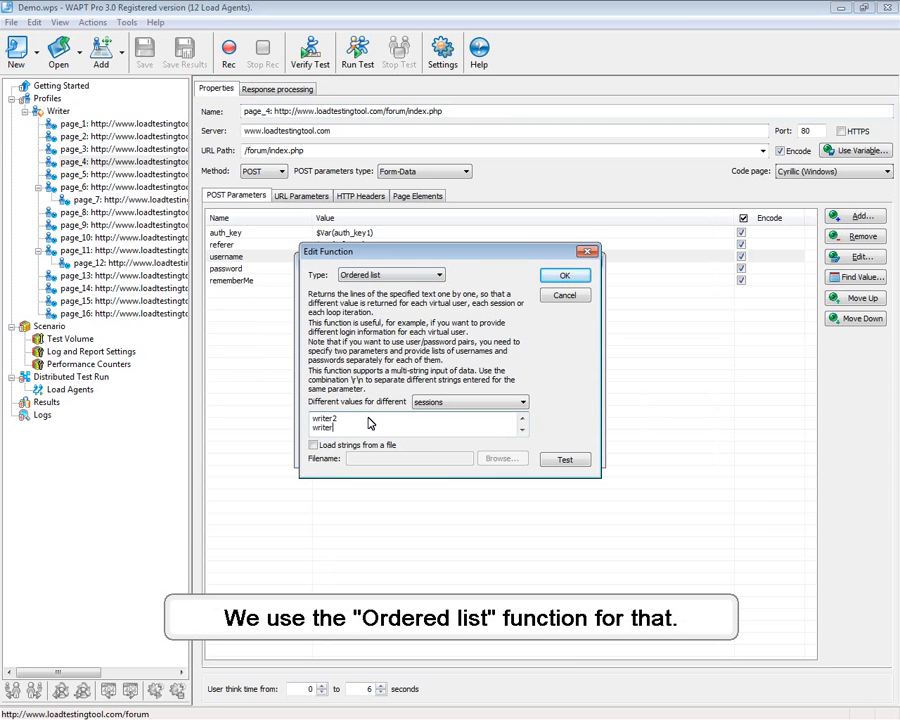
key("Return")
type("writer4")
key("Return")
type("writer5")
key("Return")
type("writer6")
key("Return")
type("writer9")
key("Return")
type("write")
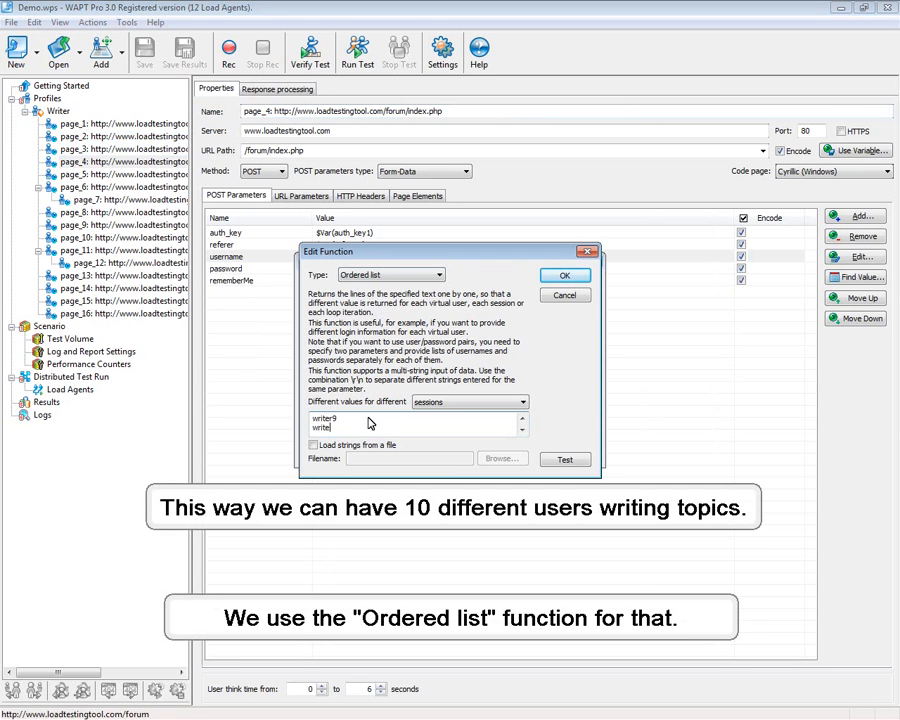
left_click(564, 276)
left_click(560, 285)
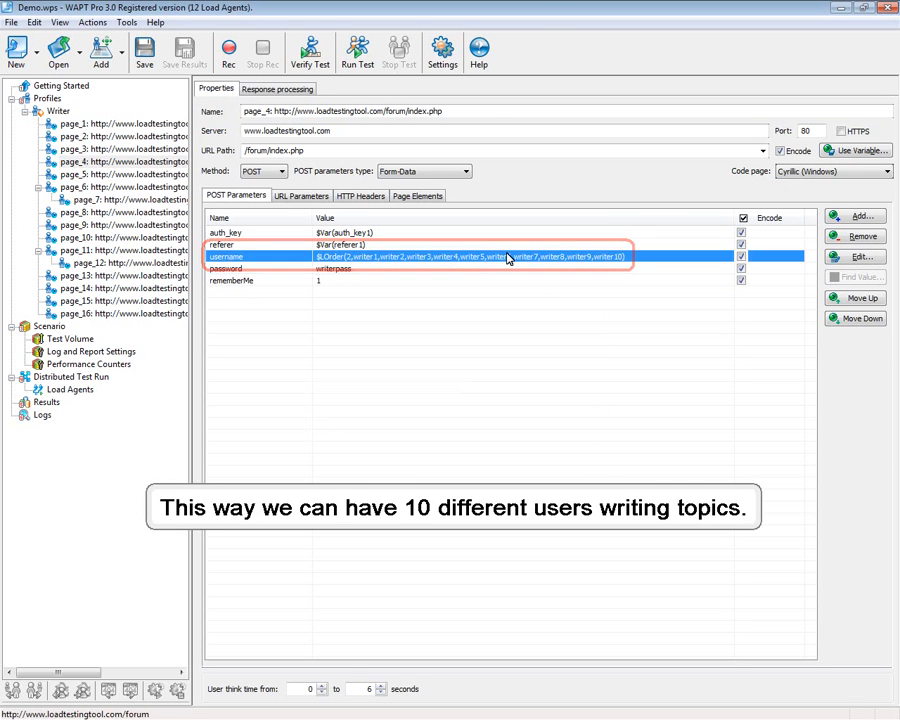
- Copy the topic ID 7884 from the URL path of the page_10 request
left_click(150, 225)
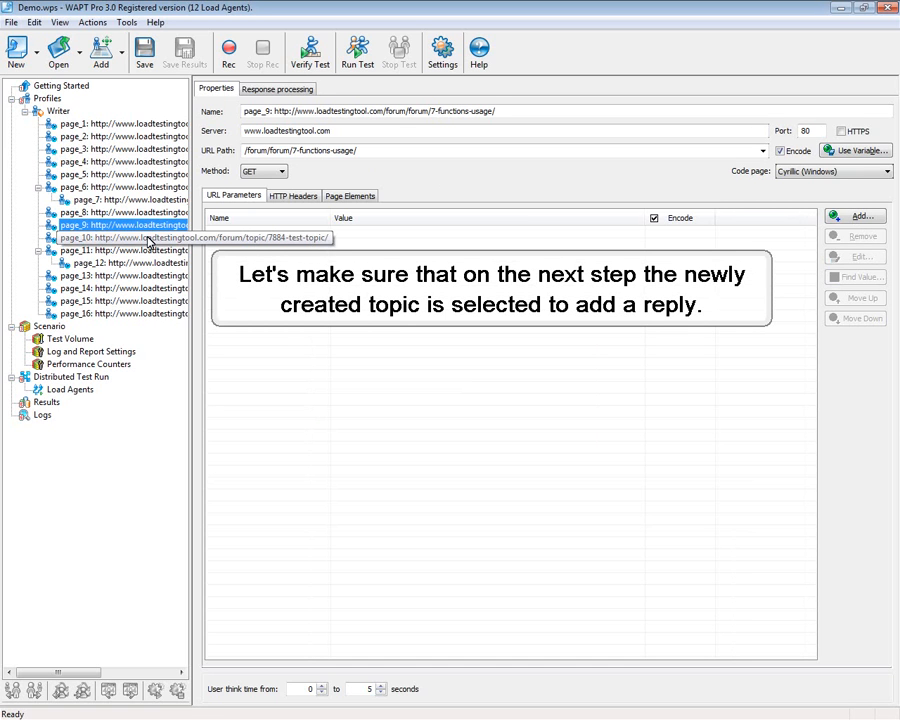
left_click(148, 238)
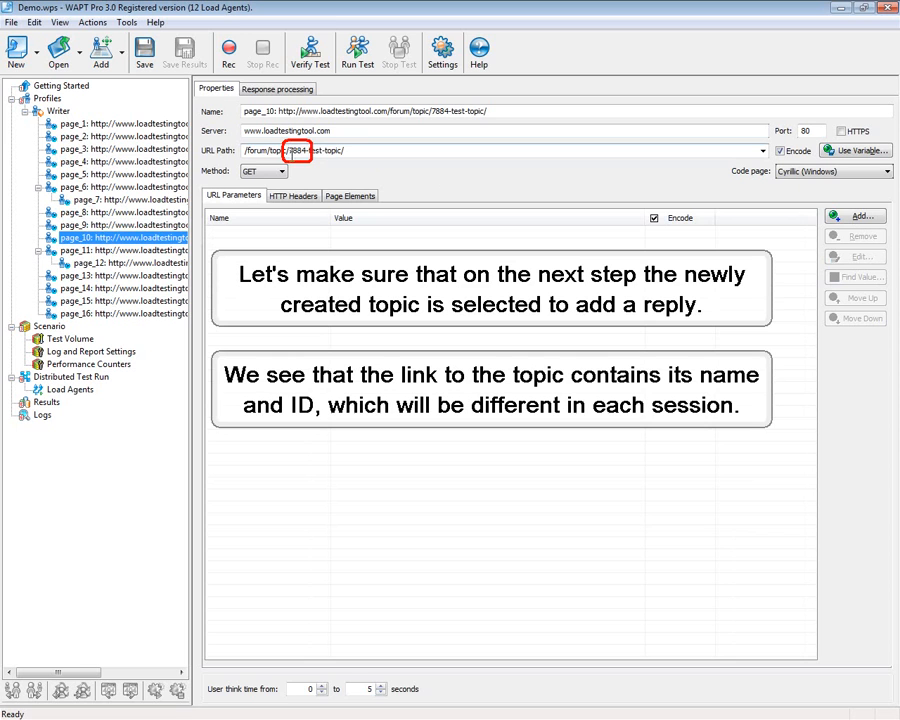
left_click_drag(289, 152, 308, 151)
double_click(297, 151)
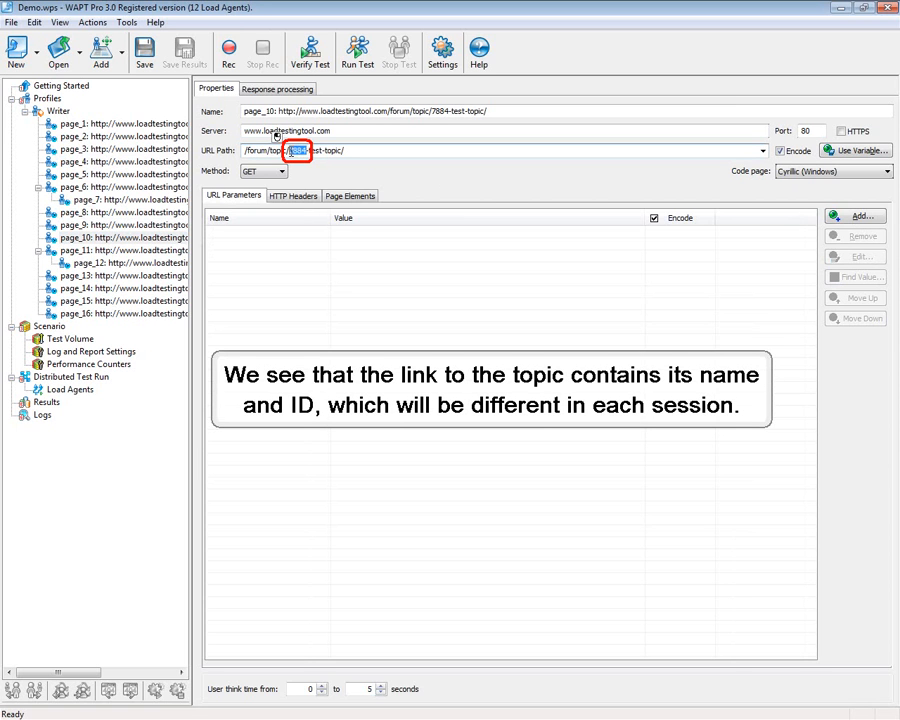
right_click(297, 151)
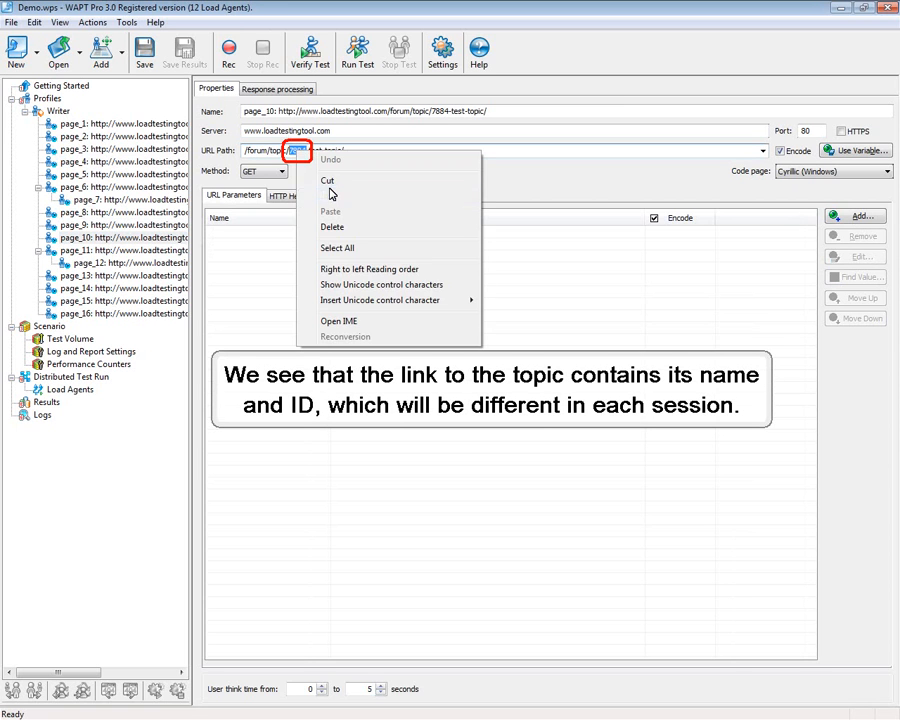
left_click(413, 258)
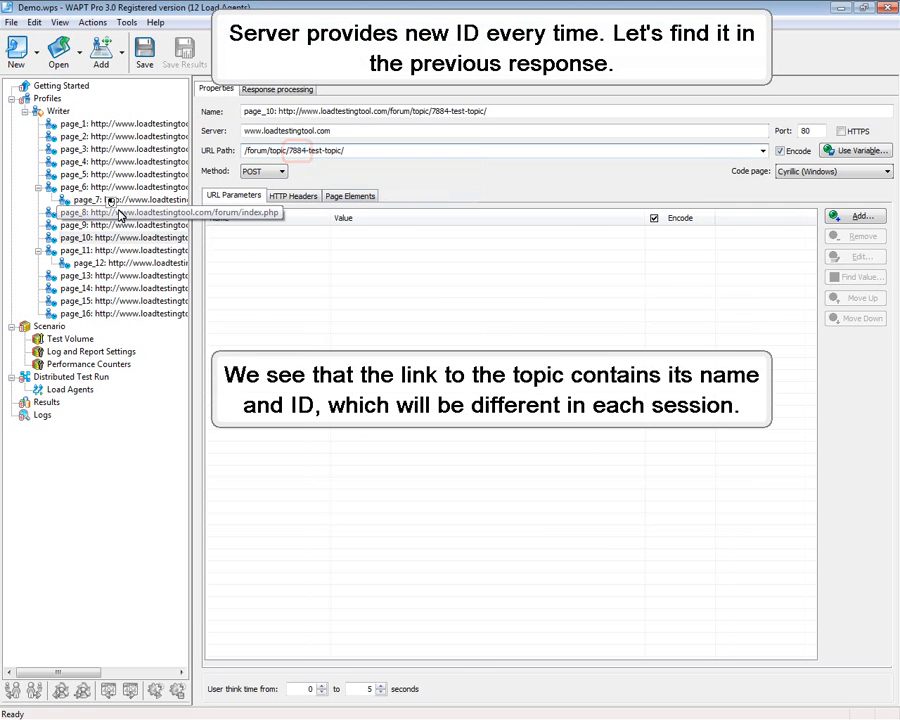
- Show the recorded response body of page_8 as text
left_click(110, 212)
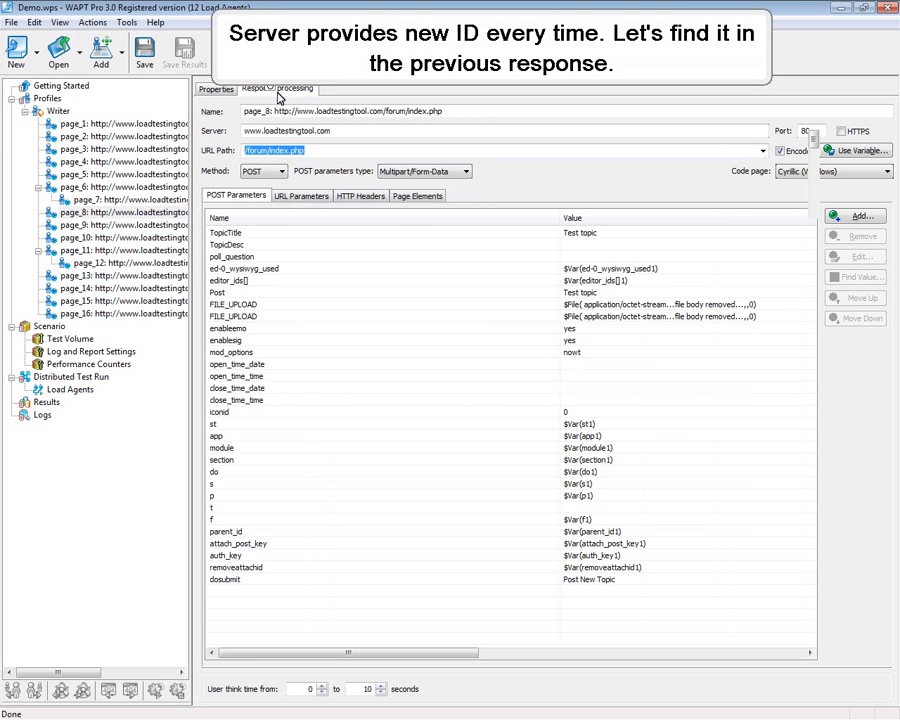
left_click(278, 91)
left_click(738, 279)
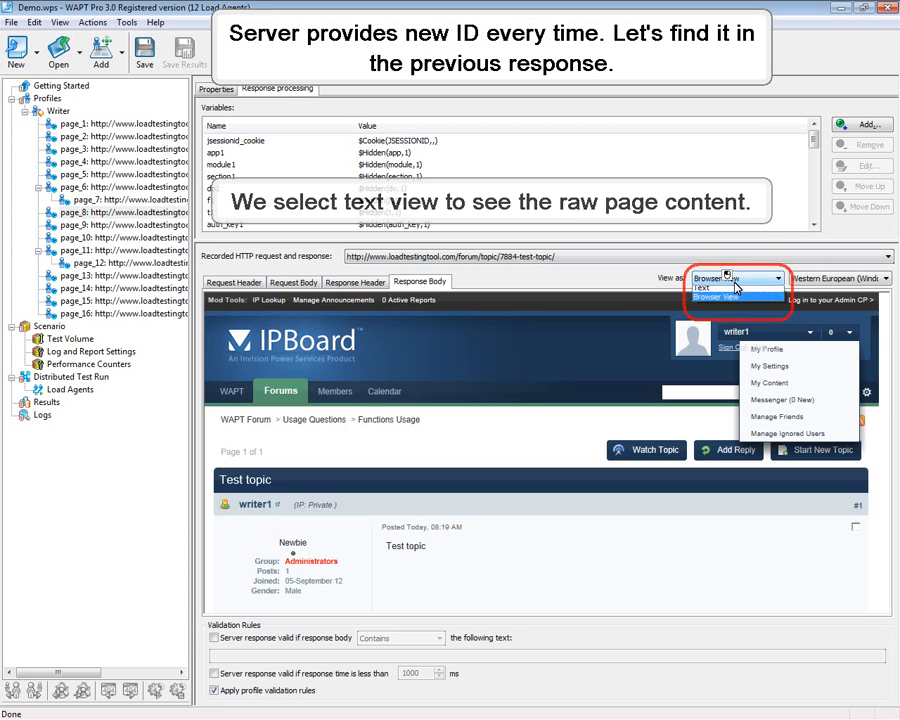
left_click(738, 301)
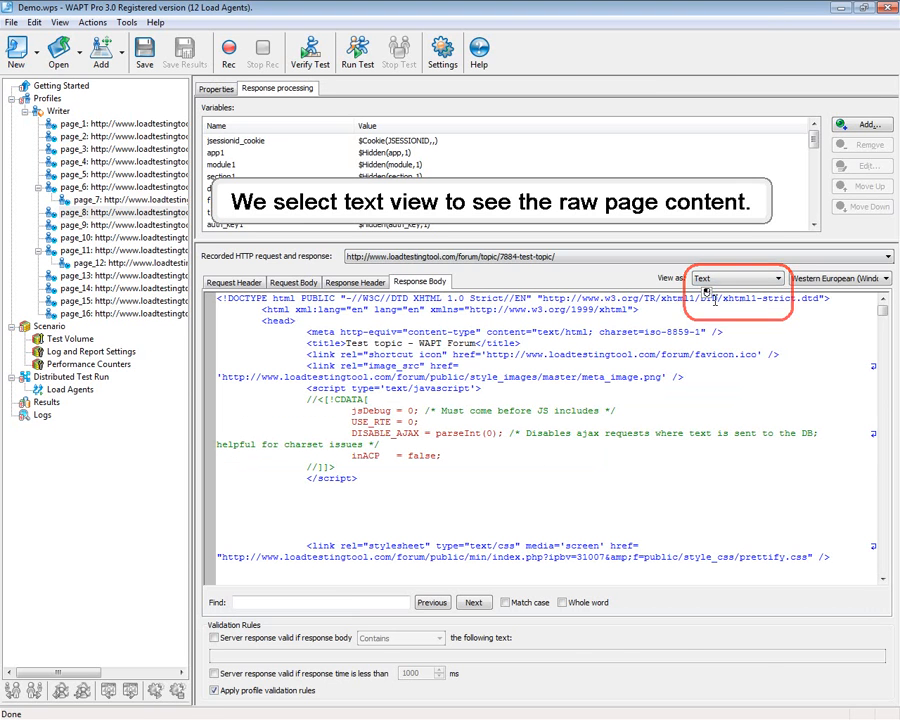
- Search the page_8 response text for 7884 and go through the matches to the hidden form field named t
left_click(346, 605)
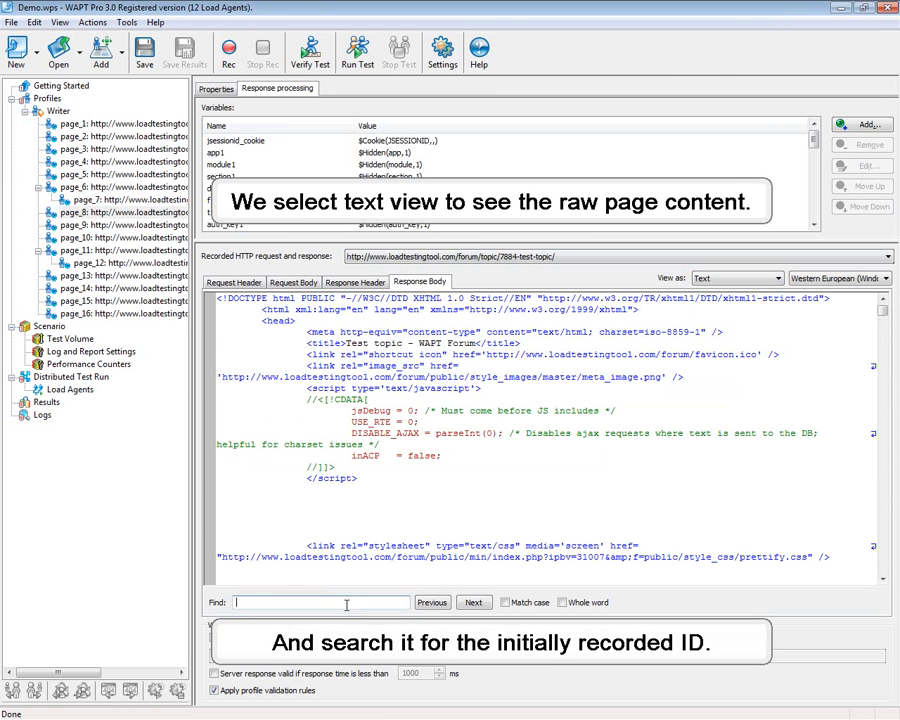
key("ctrl+v")
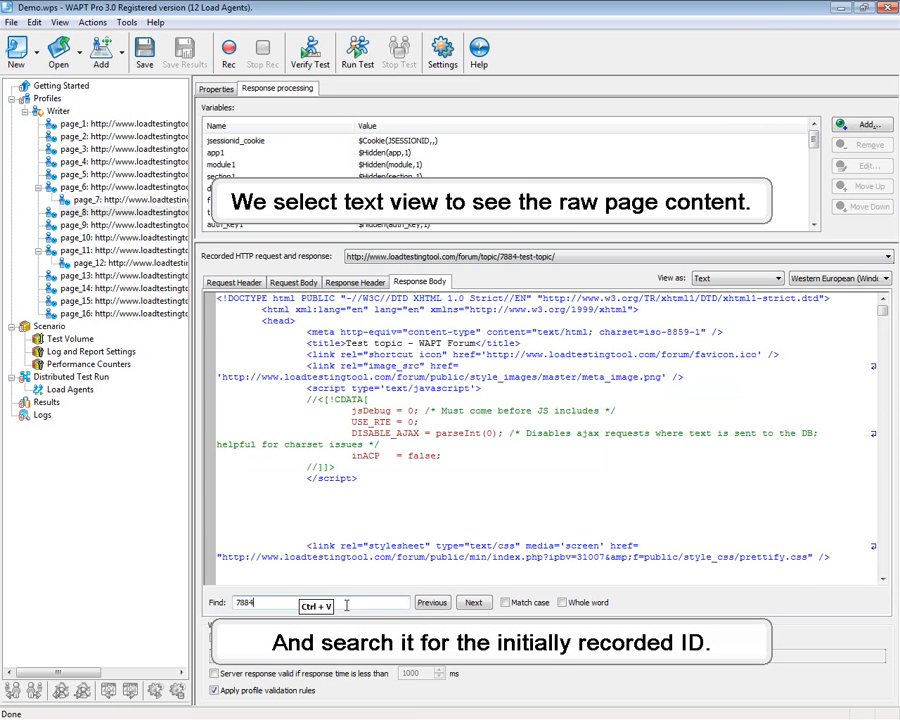
left_click(472, 604)
left_click(472, 604)
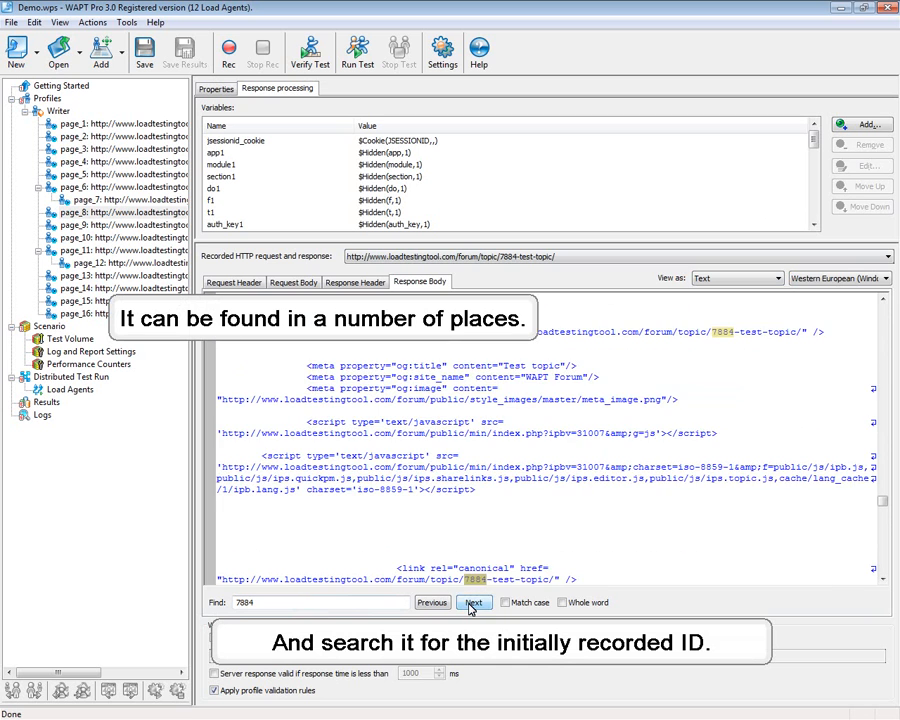
left_click(472, 604)
left_click(472, 604)
left_click(472, 604)
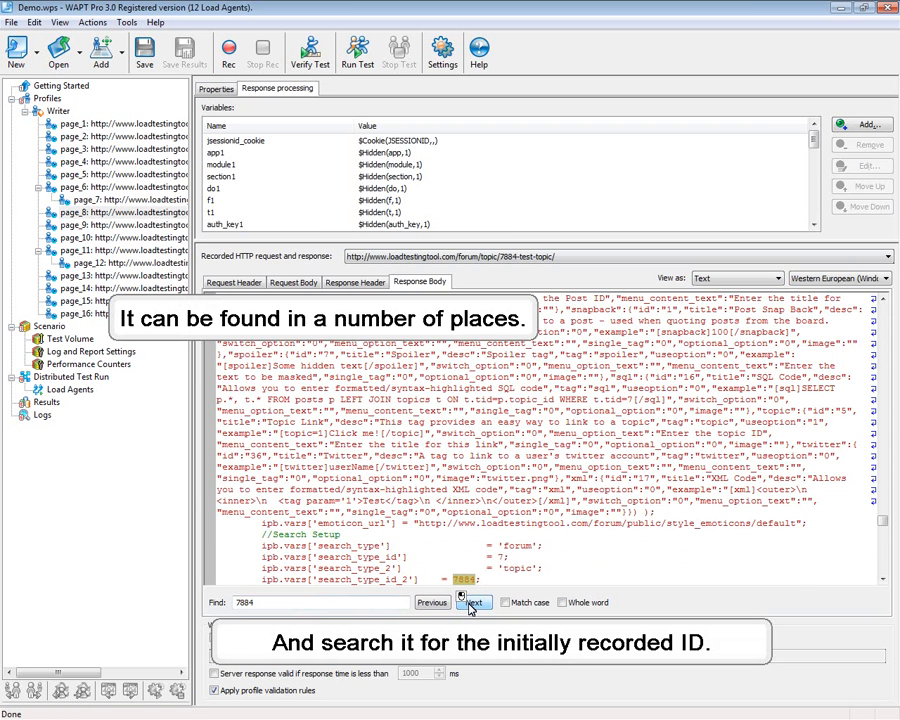
left_click(472, 604)
left_click(472, 604)
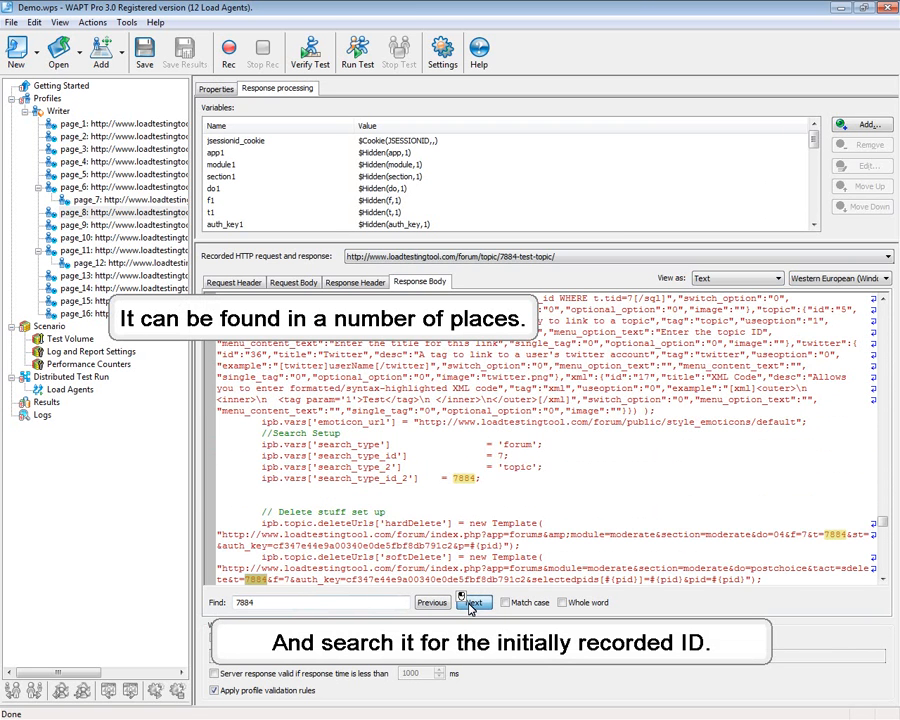
left_click(472, 604)
left_click(472, 604)
left_click(472, 604)
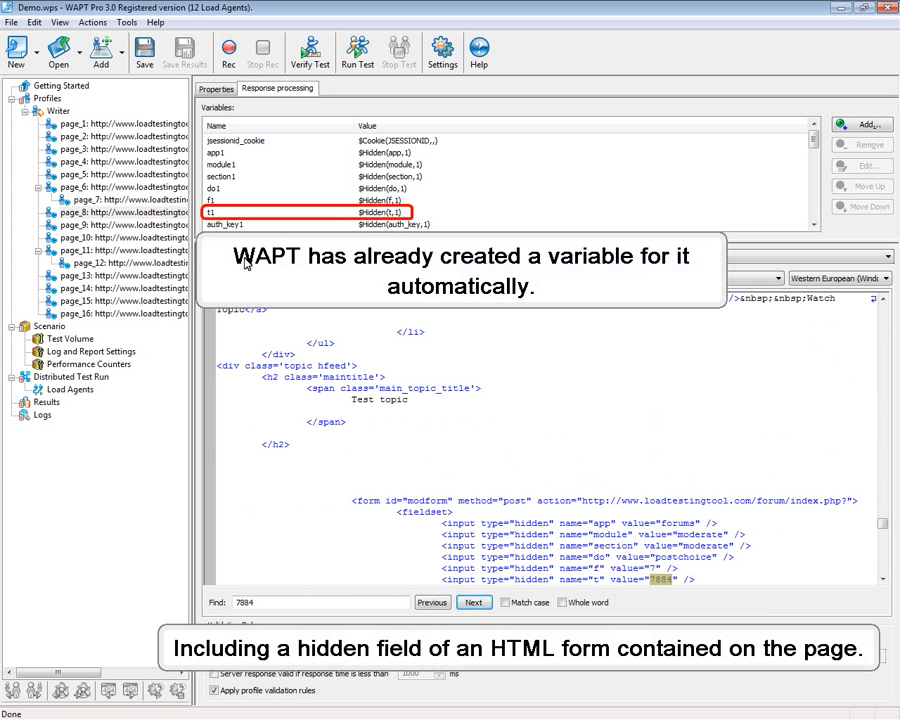
- Replace the topic ID in the URL path of page_10 with the variable $Var(t1), giving /forum/topic/$Var(t1)-test-topic/
left_click(186, 237)
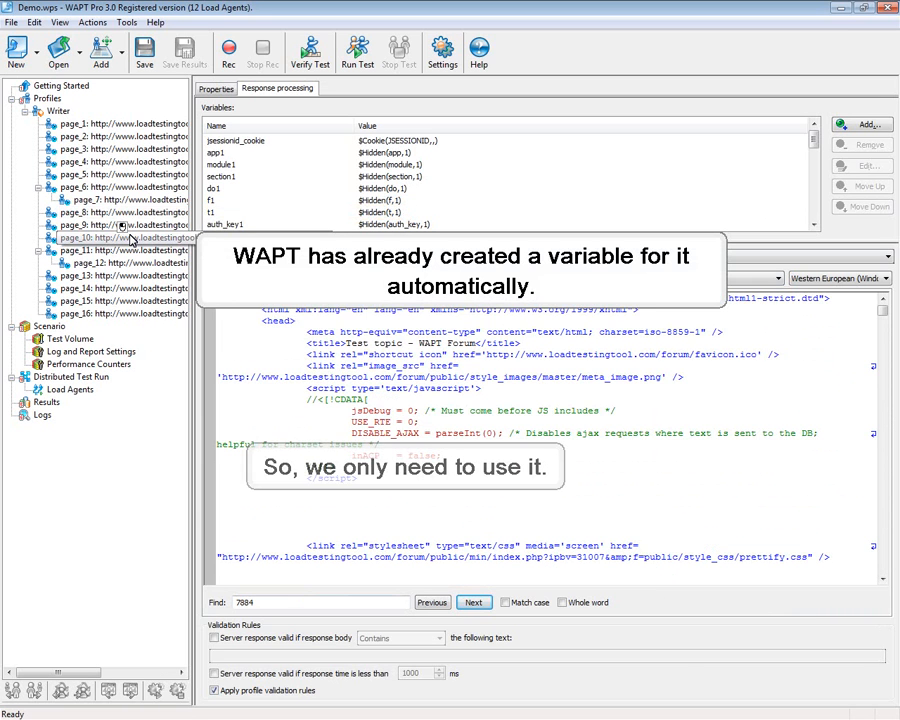
left_click(212, 89)
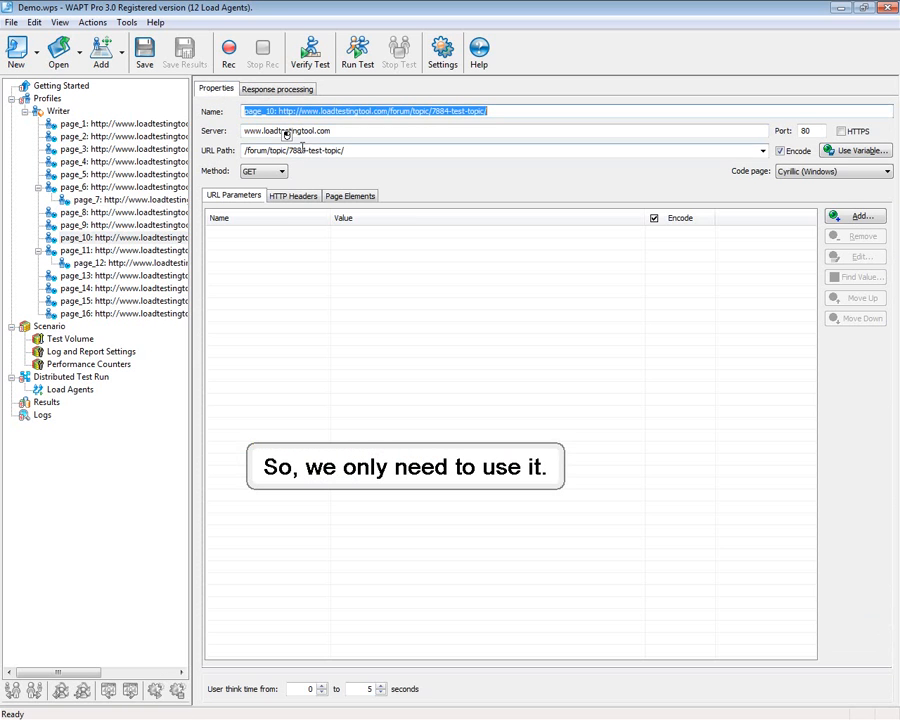
left_click(302, 150)
key("Left")
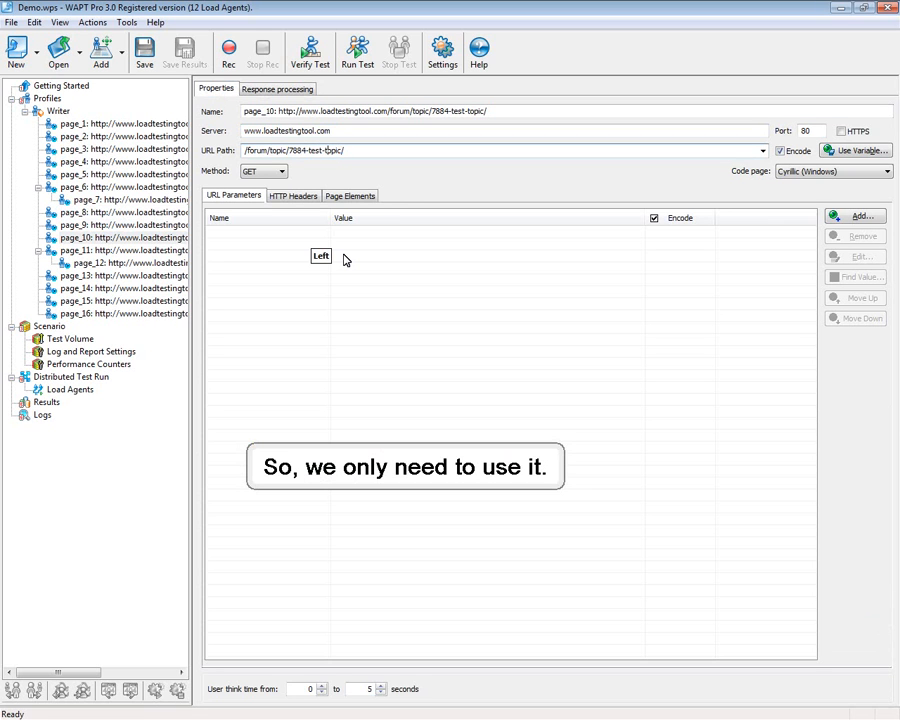
key("BackSpace")
key("BackSpace")
key("BackSpace")
key("BackSpace")
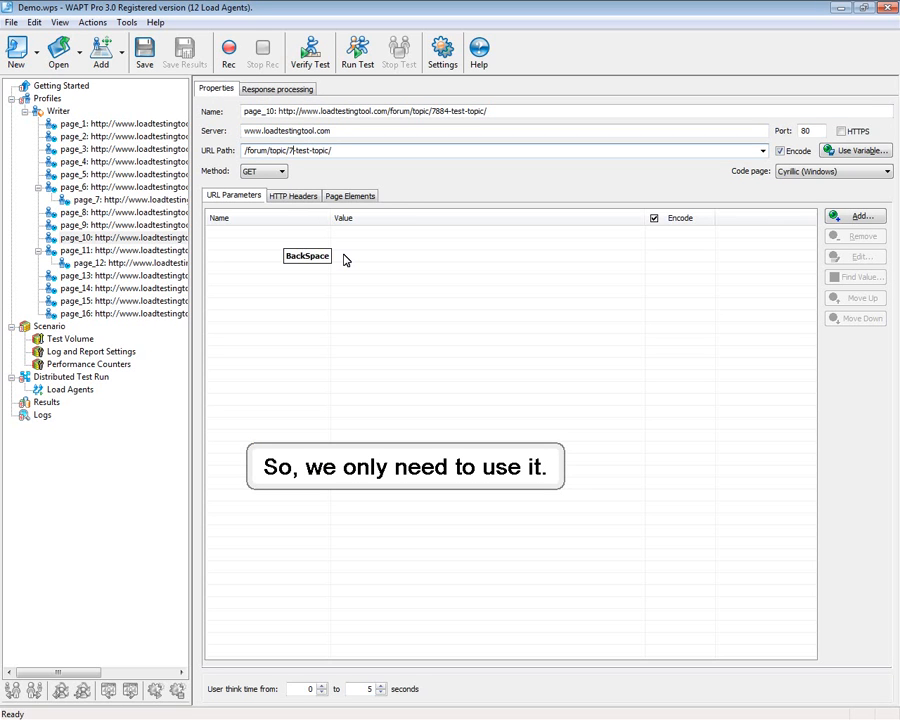
type("$")
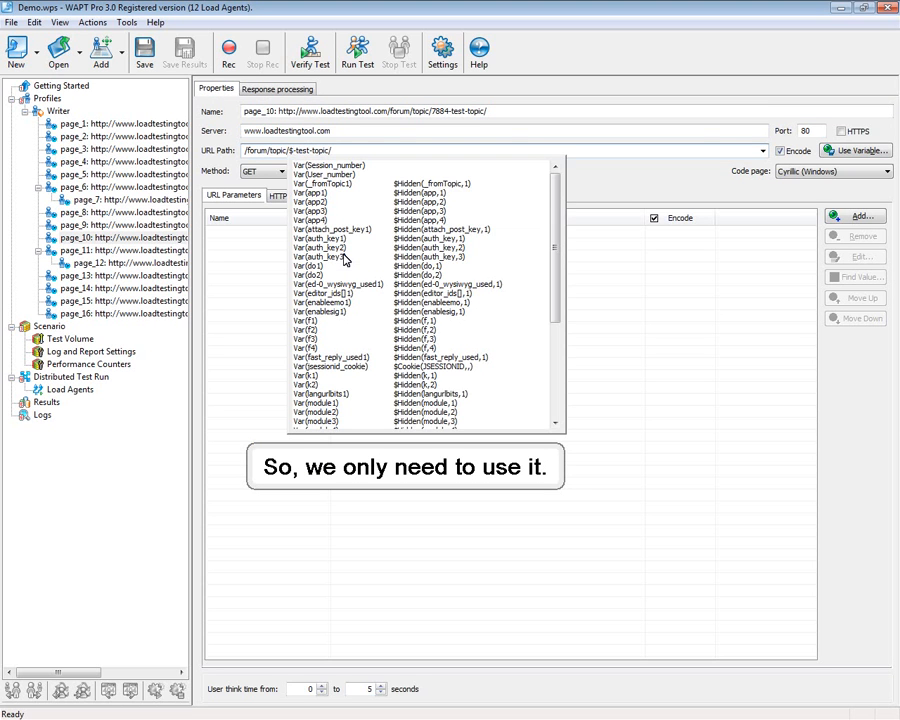
left_click_drag(553, 217, 550, 335)
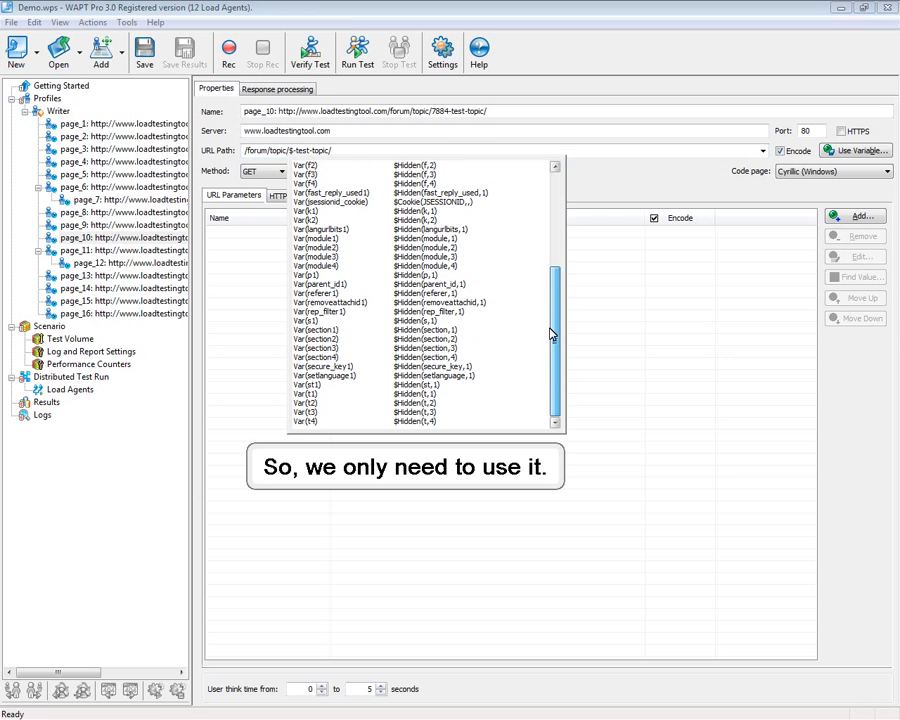
left_click(306, 395)
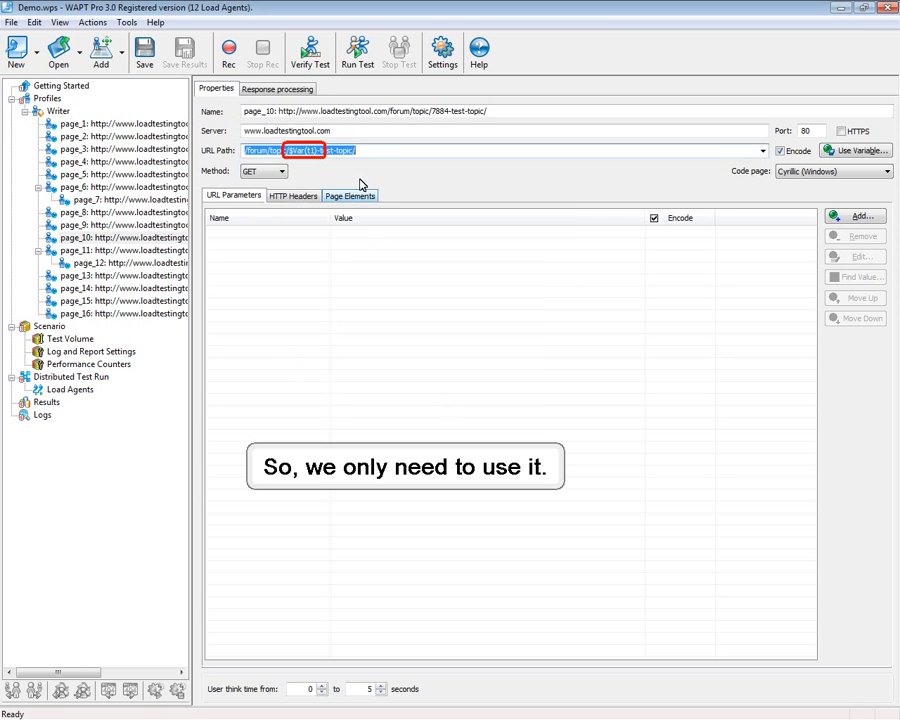
left_click(373, 150)
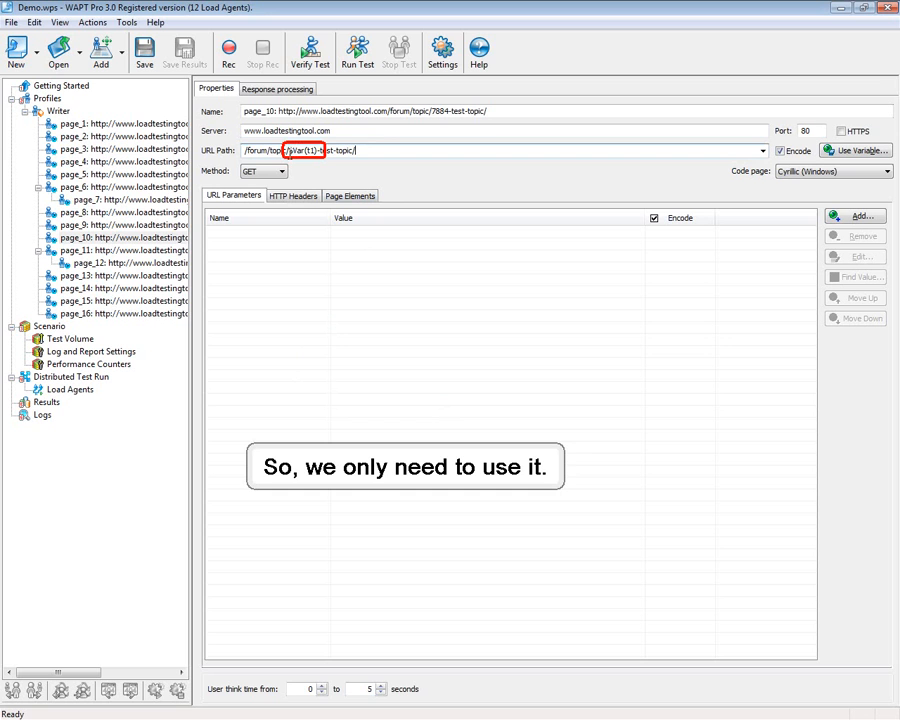
- Review the request parameters of page_11 through page_16 in the Writer profile for values that are parameterized automatically
left_click(80, 250)
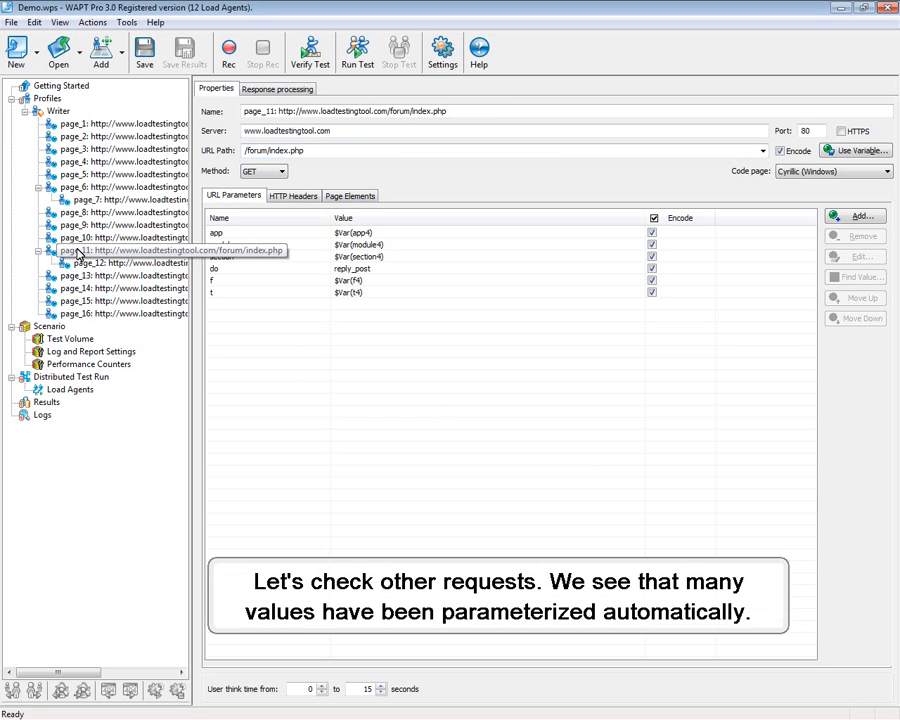
left_click(134, 262)
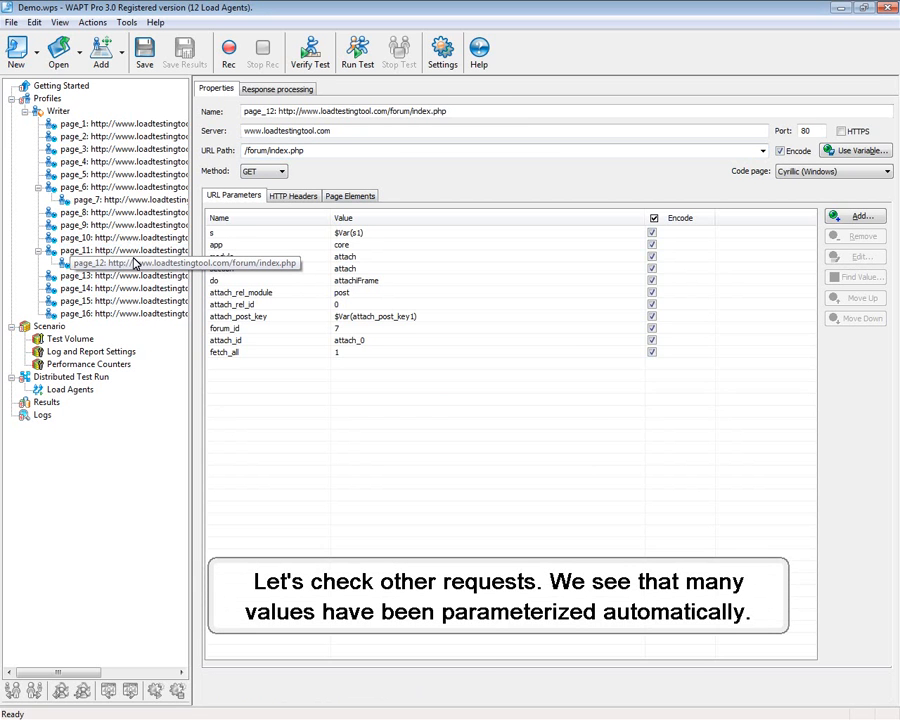
left_click(139, 275)
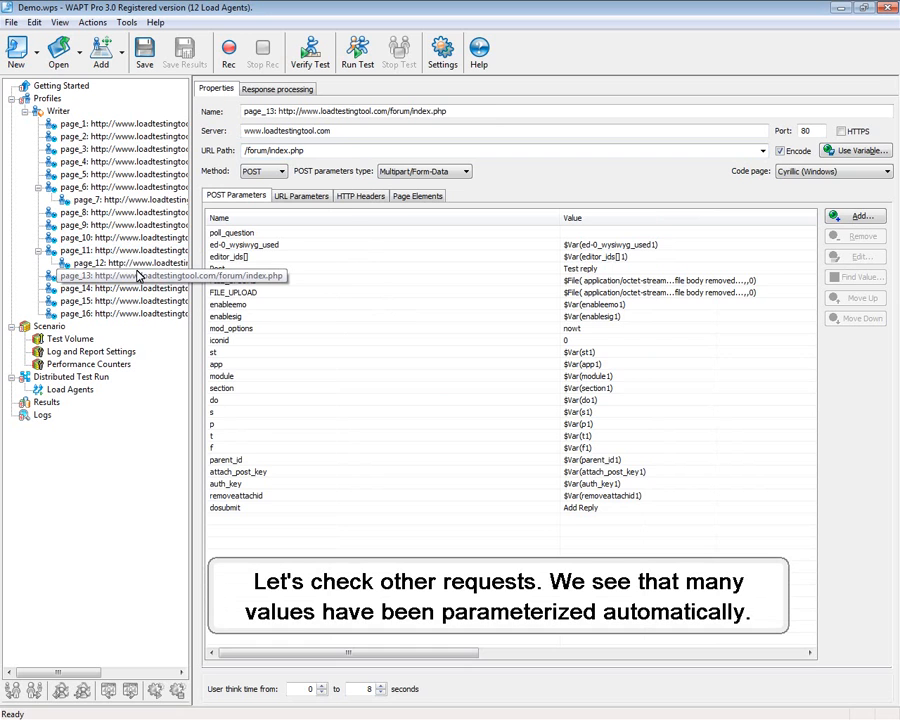
left_click(142, 288)
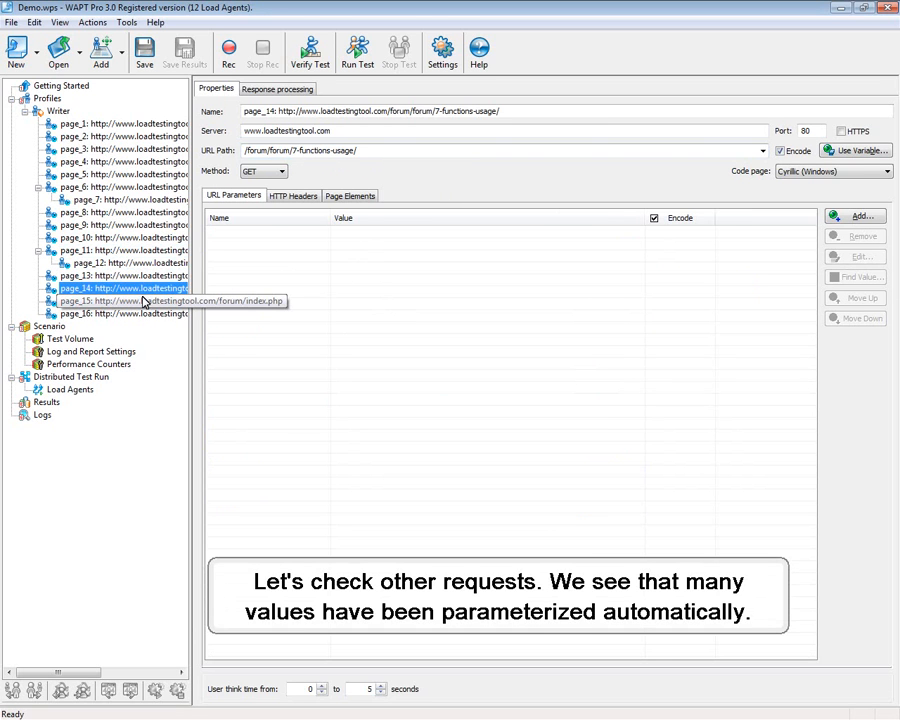
left_click(142, 301)
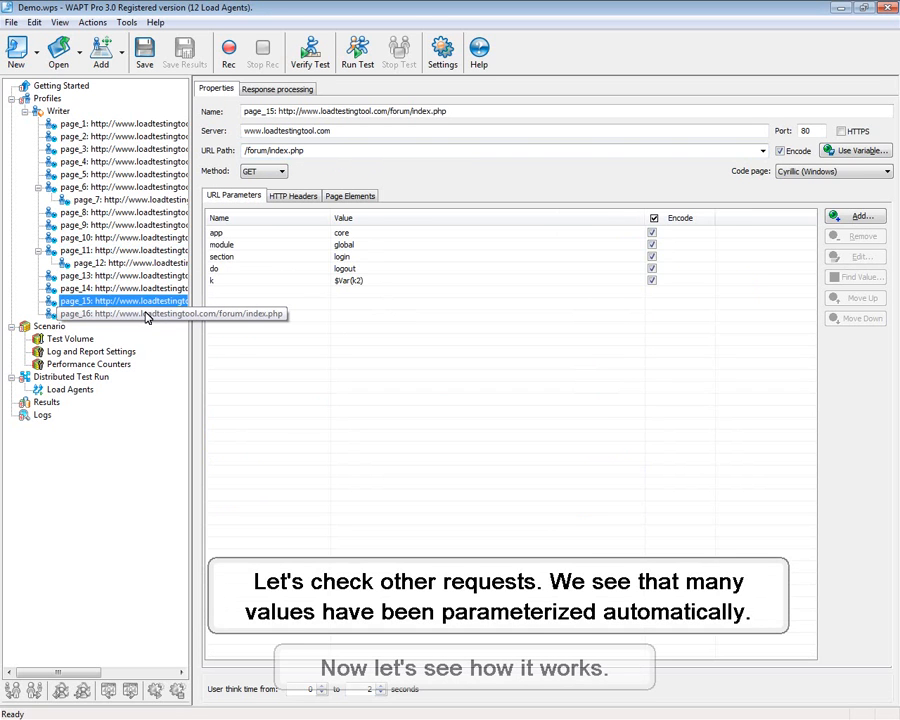
left_click(145, 314)
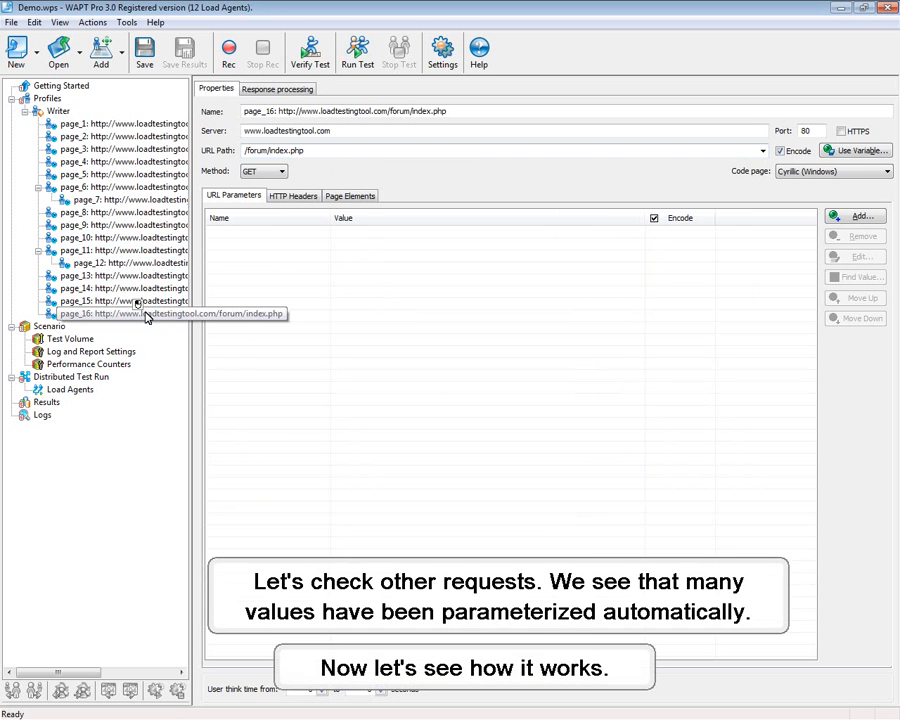
- Run a verification test of the Writer profile and expand its execution log down to the Session 1 pages of User1
left_click(312, 55)
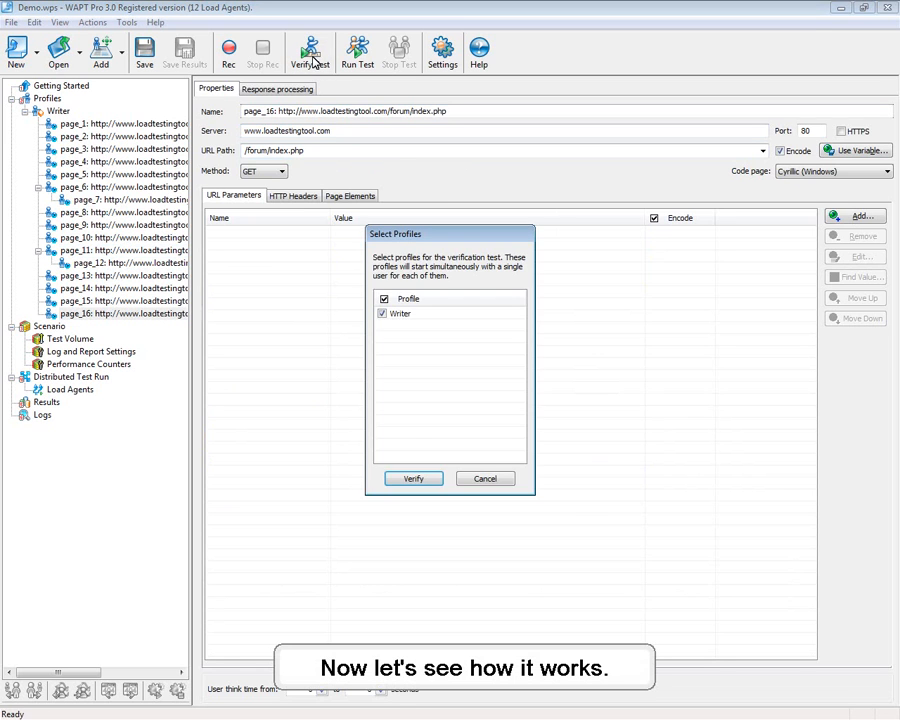
left_click(410, 478)
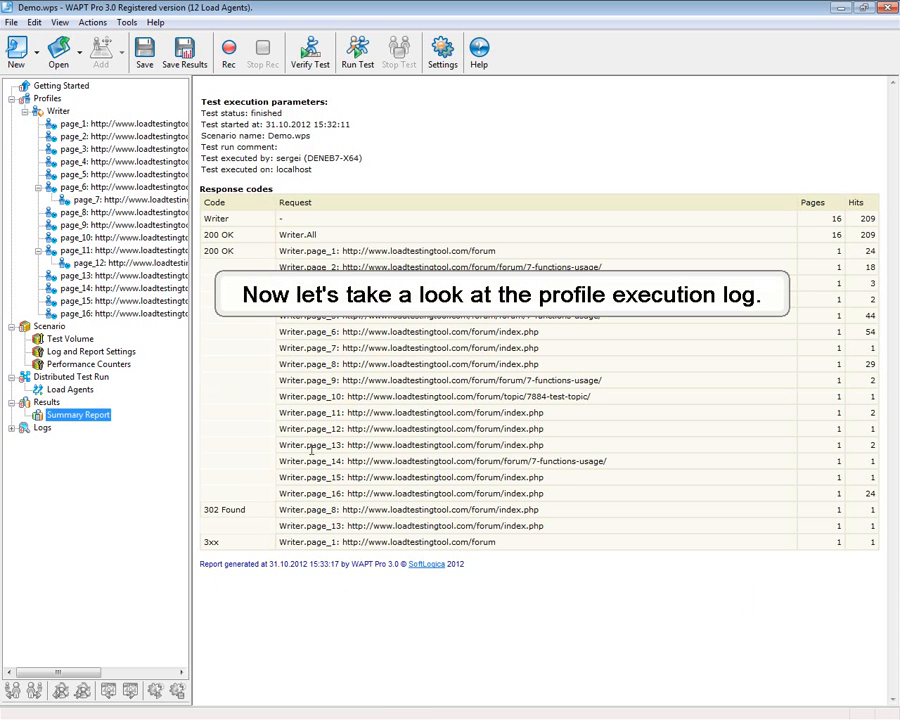
left_click(15, 429)
left_click(26, 440)
double_click(38, 455)
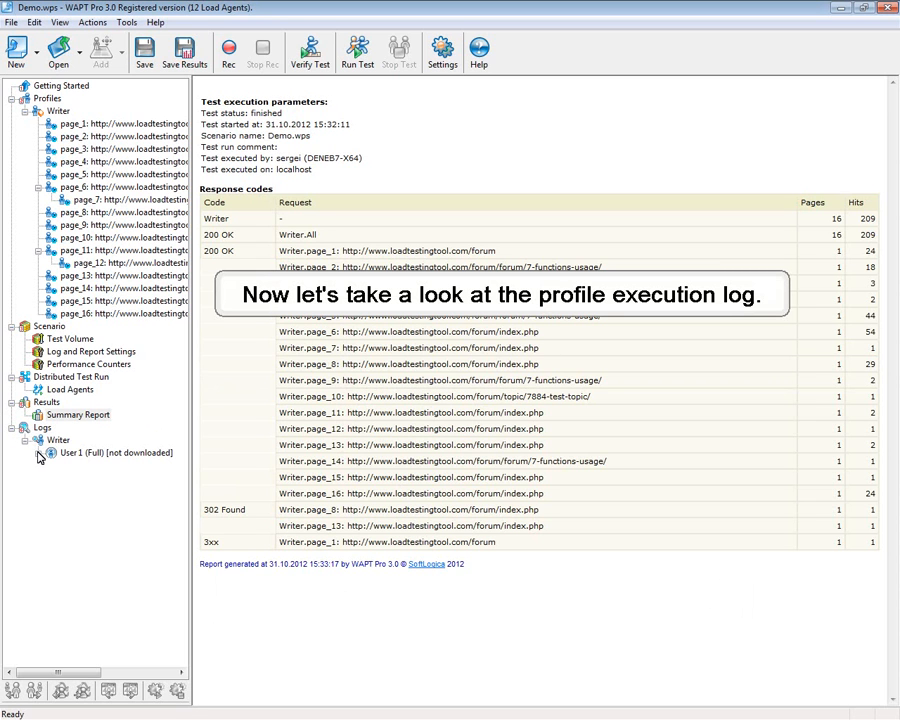
left_click(49, 465)
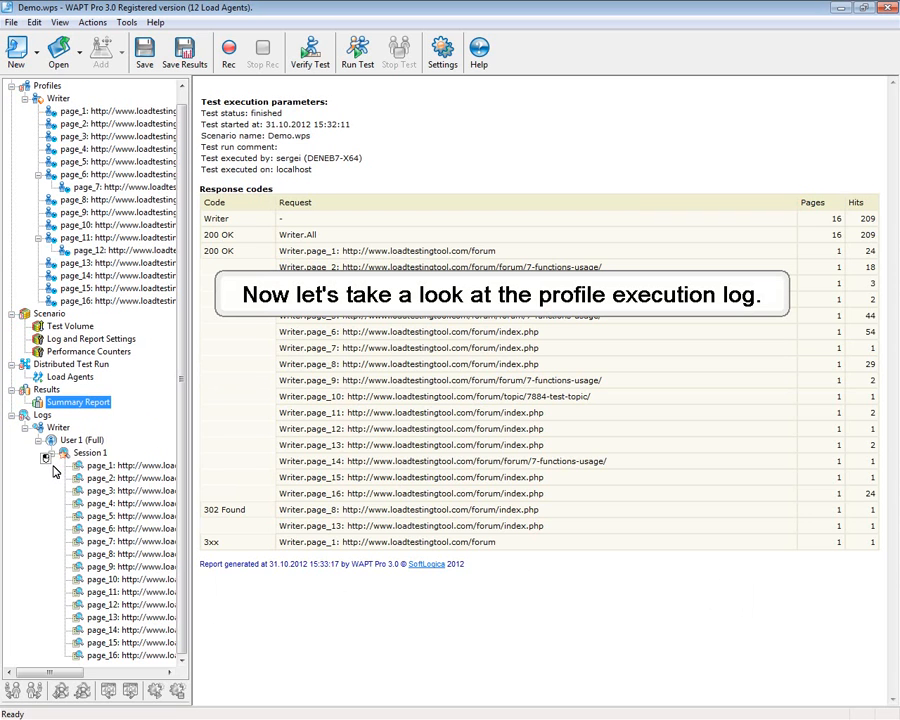
- Examine the logged response bodies of page_2 through page_9 in Session 1 to check the login and the creation of the test topic
left_click(118, 479)
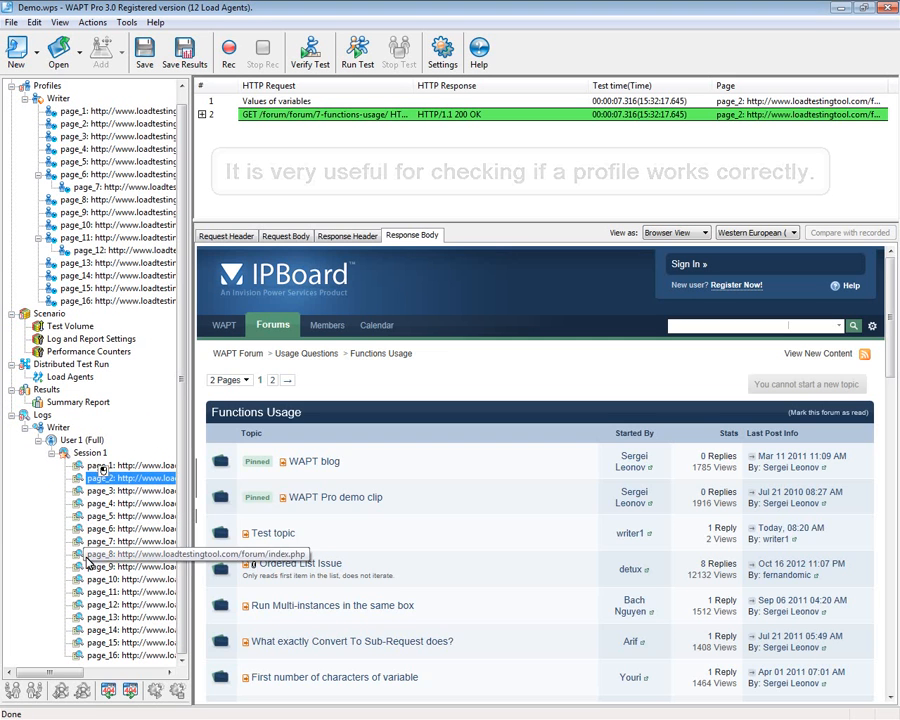
left_click(117, 492)
left_click(116, 504)
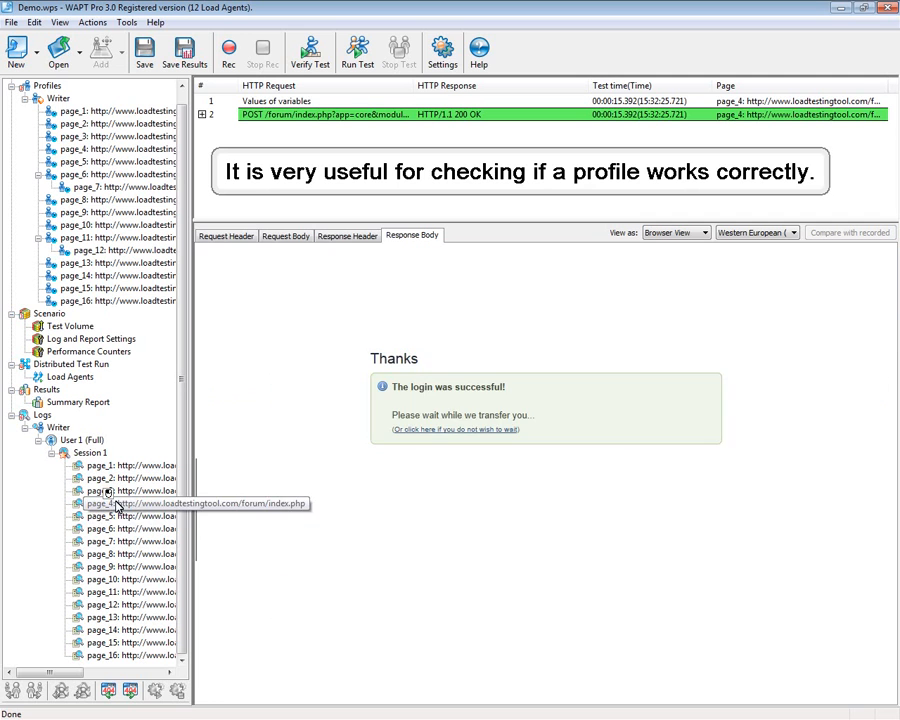
left_click(117, 516)
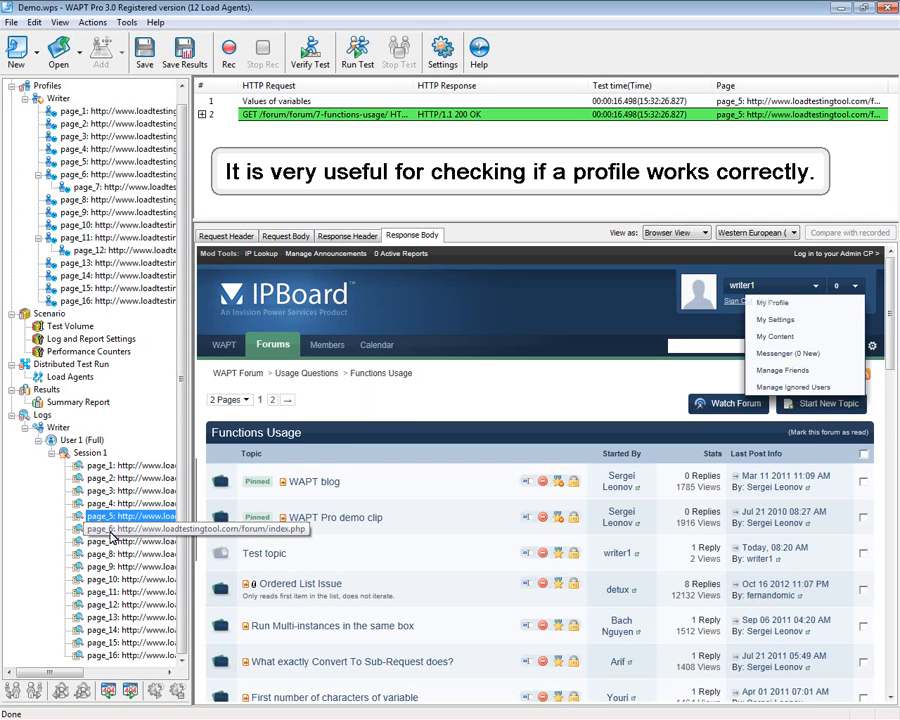
left_click(112, 530)
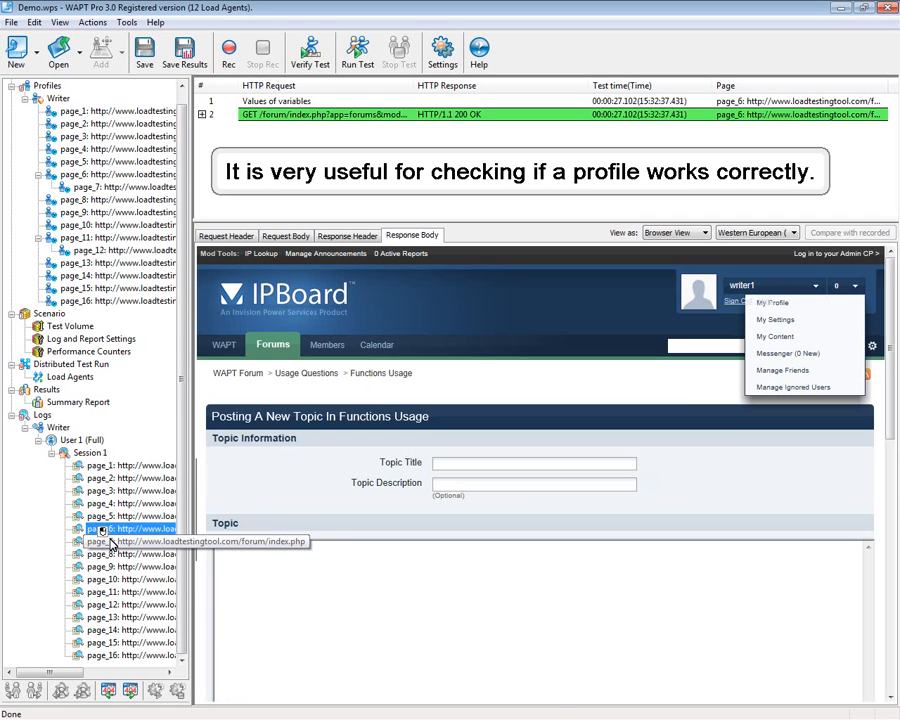
left_click(112, 541)
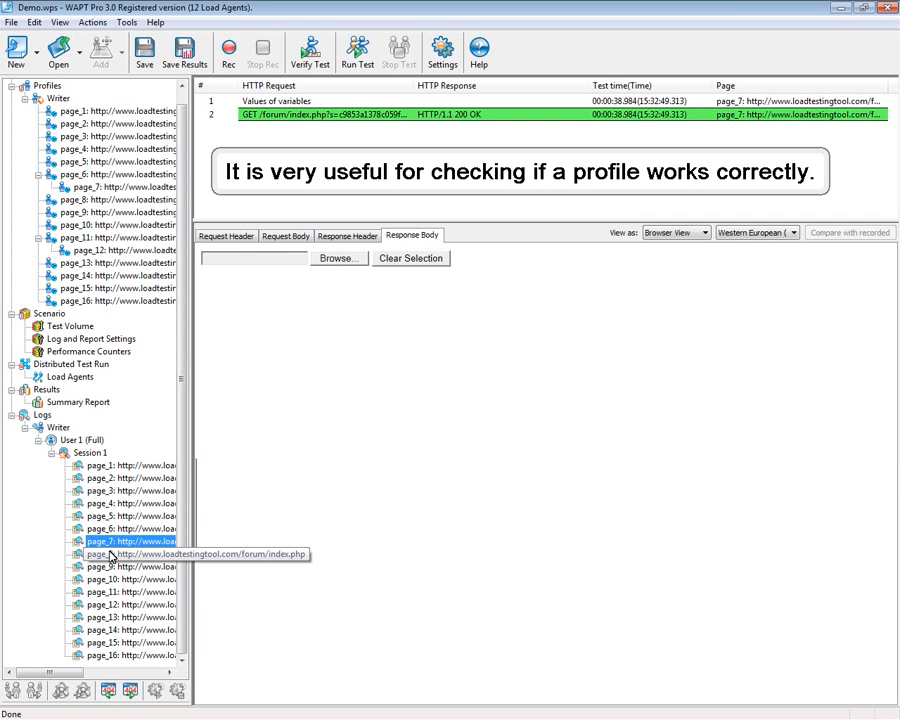
left_click(111, 555)
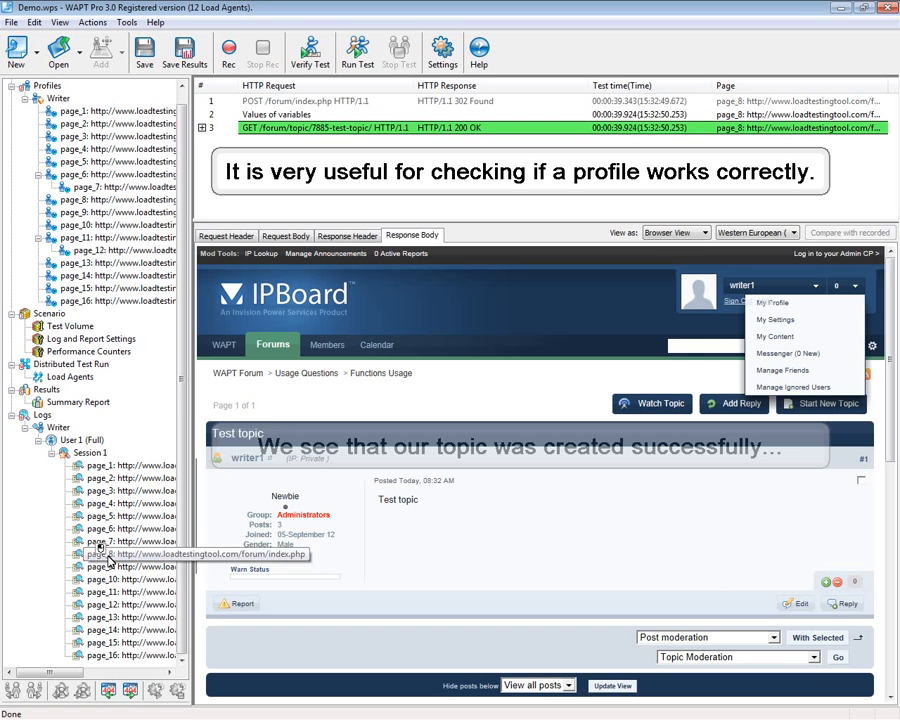
left_click(110, 567)
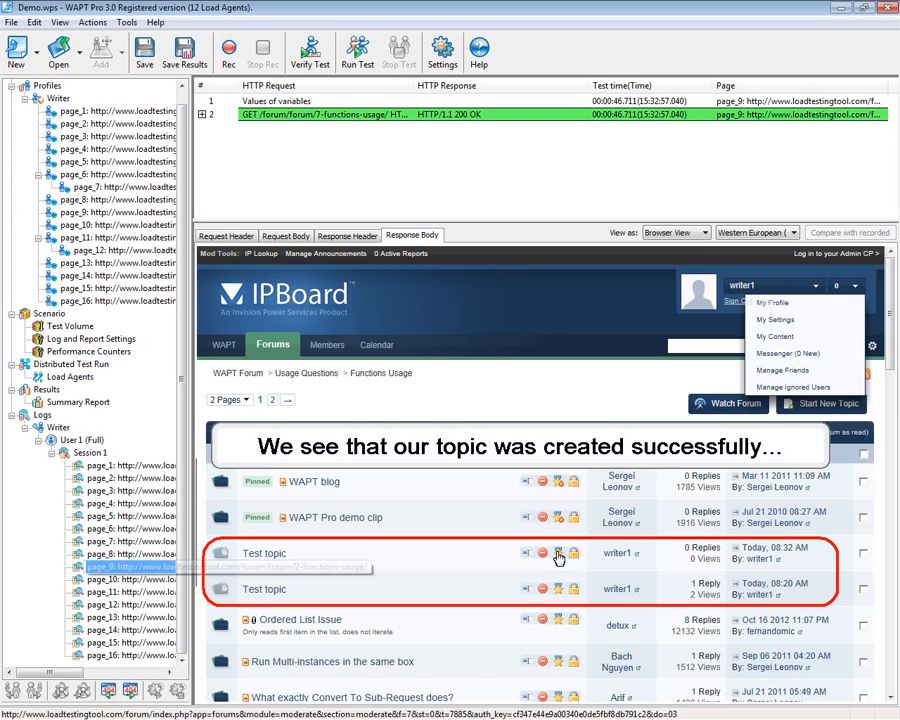
- Examine the logged responses of page_10 through page_14 to check which topic the test reply is added to
left_click(115, 579)
left_click(126, 593)
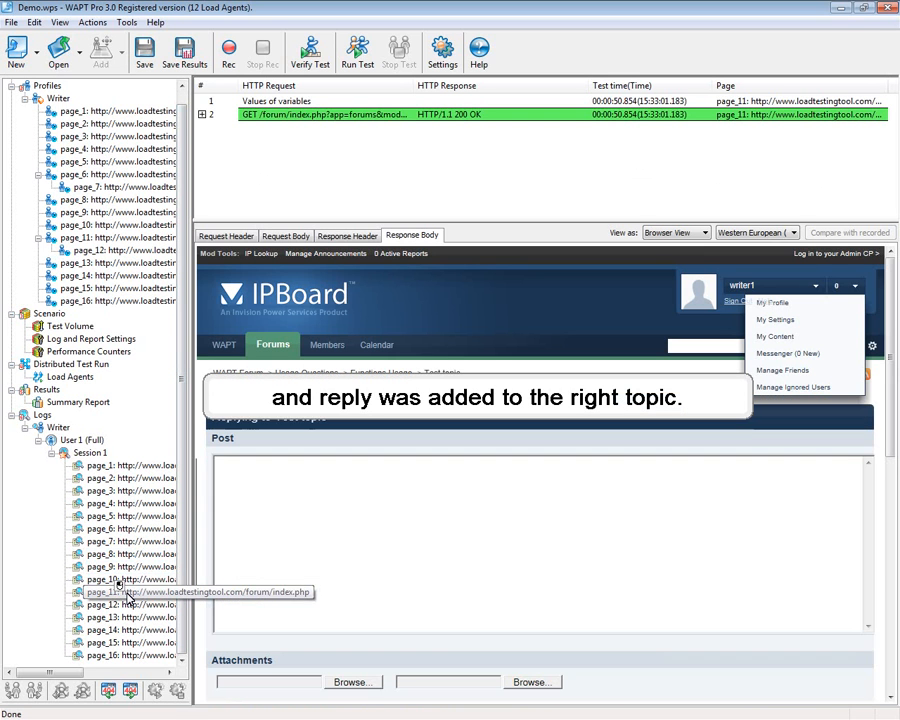
left_click(123, 606)
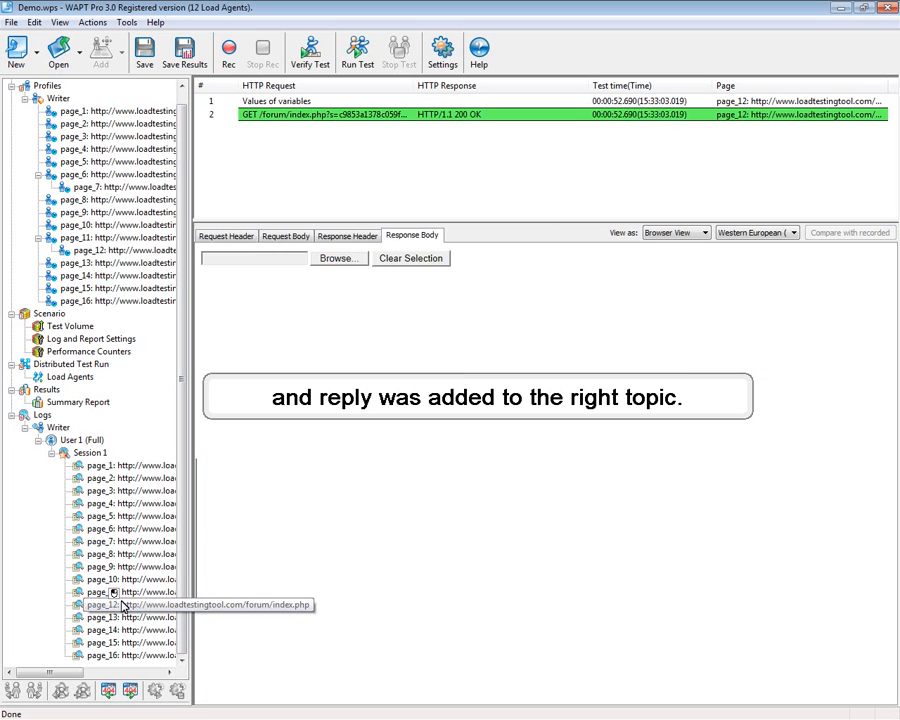
left_click(115, 616)
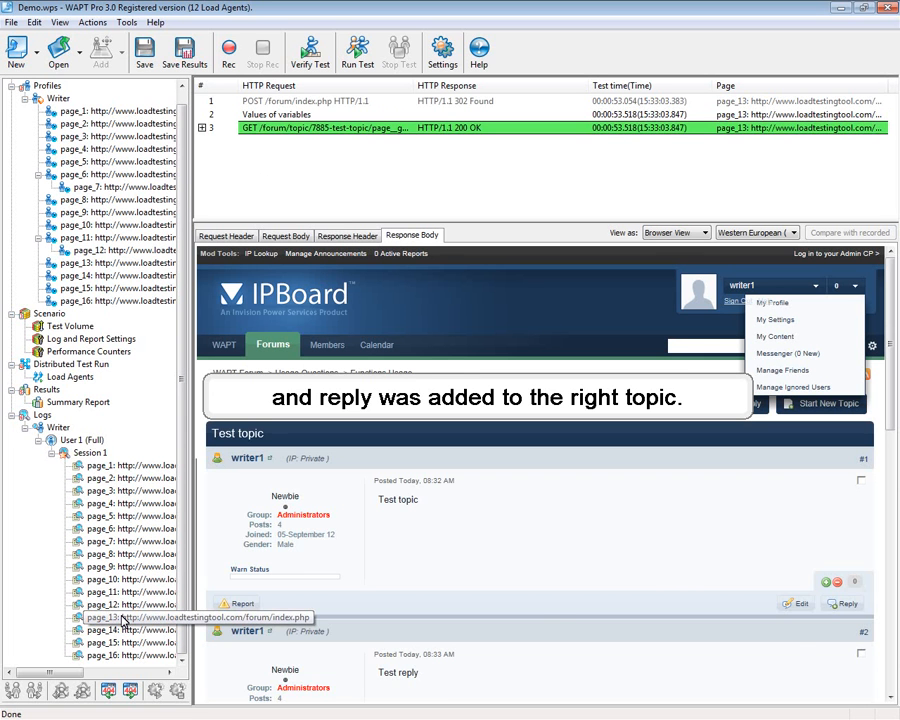
left_click(121, 630)
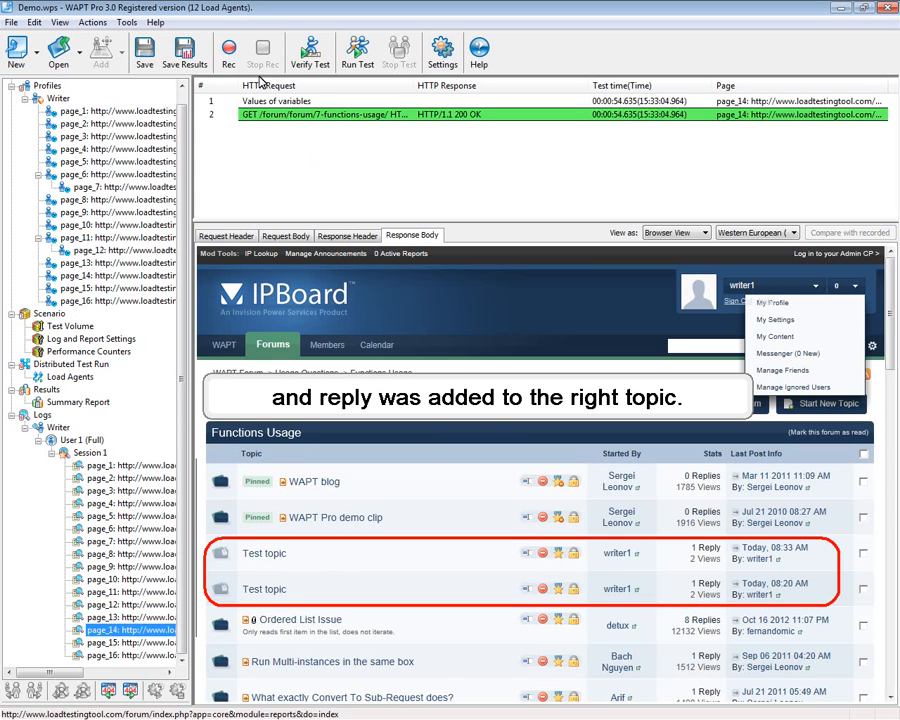
- Save the Demo.wps scenario and create a new profile named Reader
left_click(144, 53)
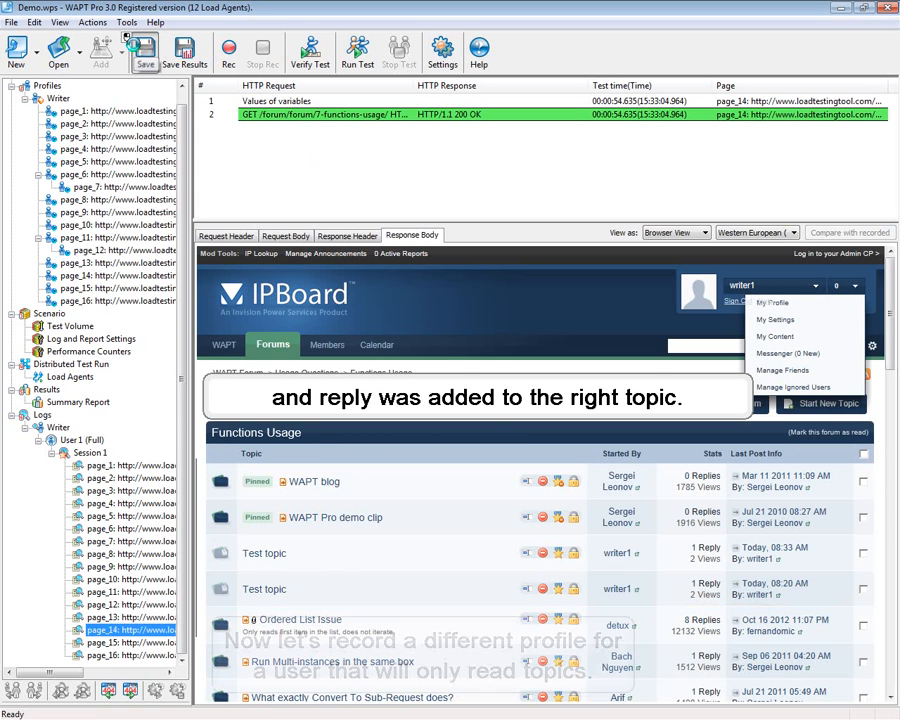
left_click(36, 53)
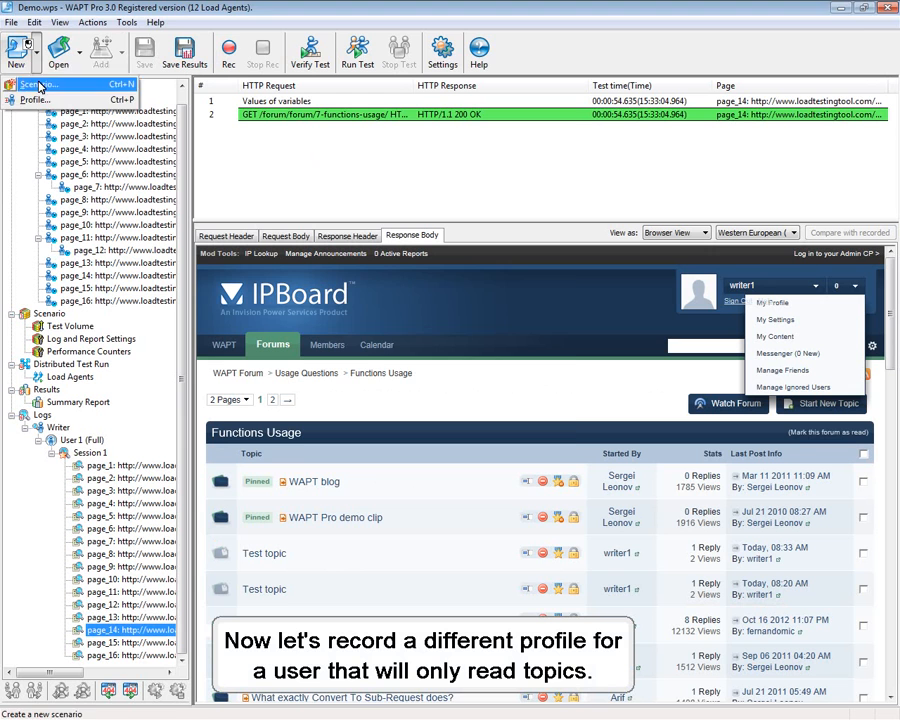
left_click(36, 100)
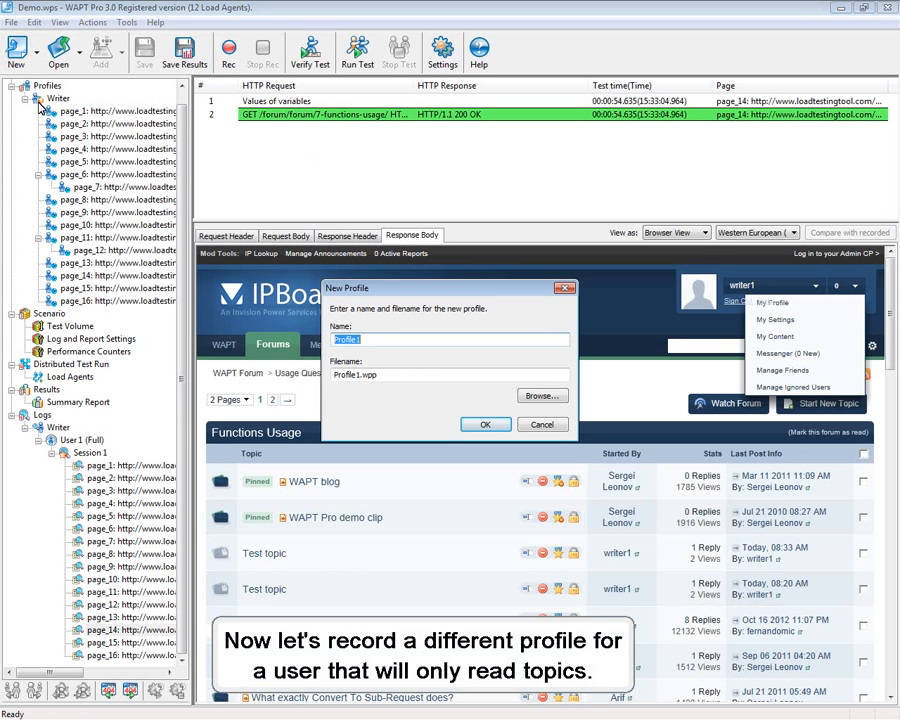
type("Reader")
left_click(483, 424)
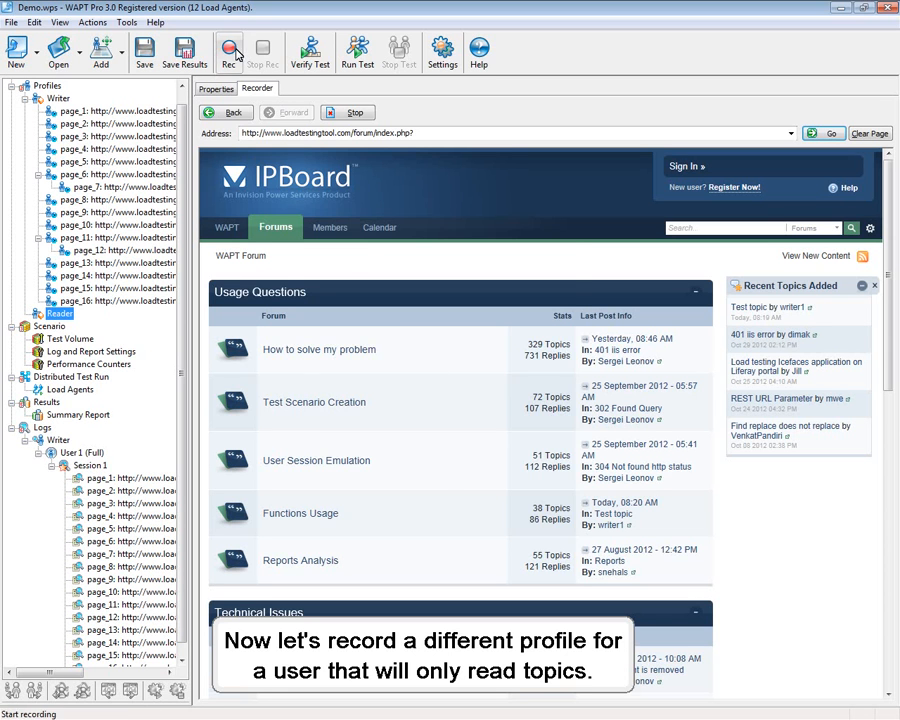
- Record into the Reader profile a visit to the Forums page, the How to solve my problem forum and its WAPT 8.0 & ASP.NET module topic
left_click(234, 52)
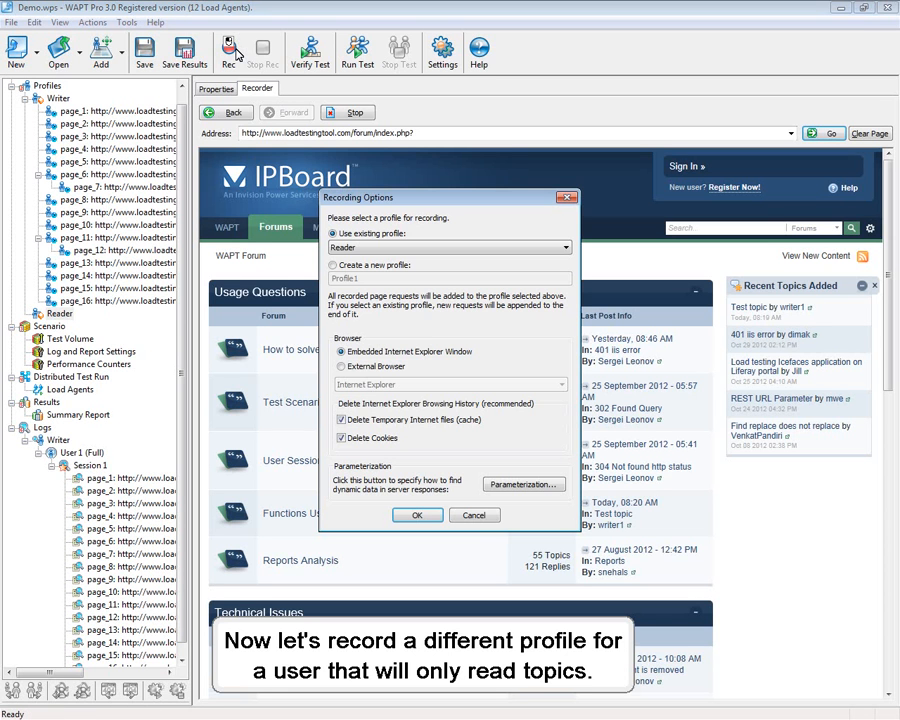
left_click(416, 515)
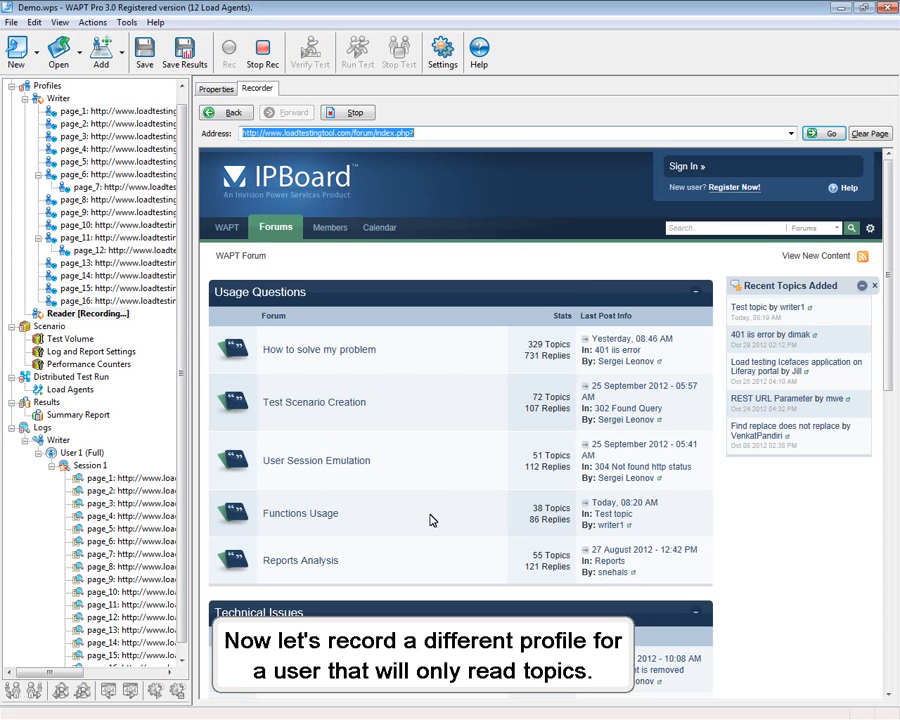
left_click(264, 228)
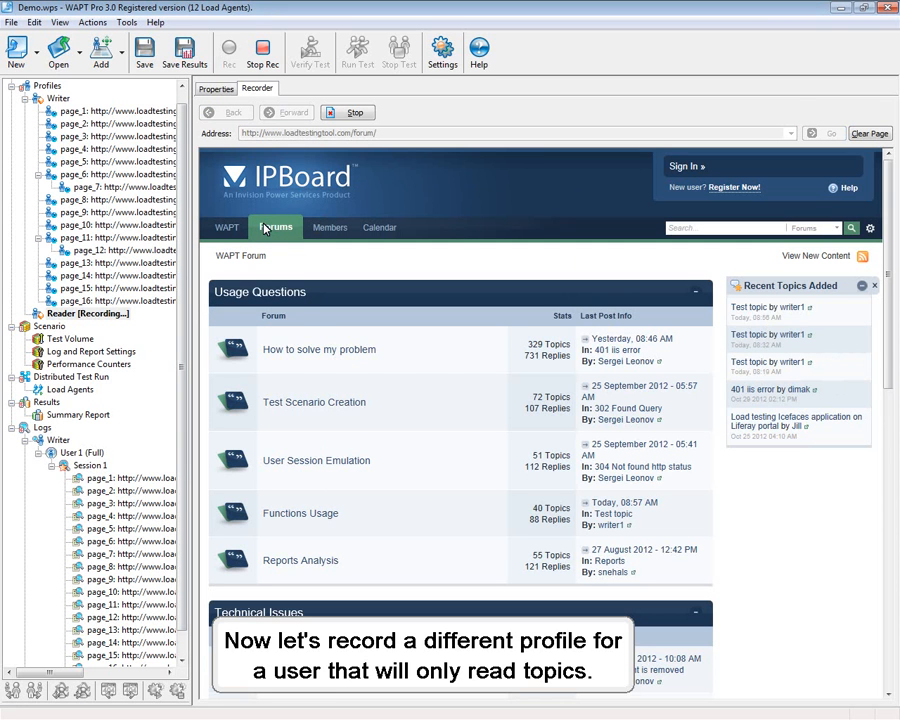
left_click(294, 345)
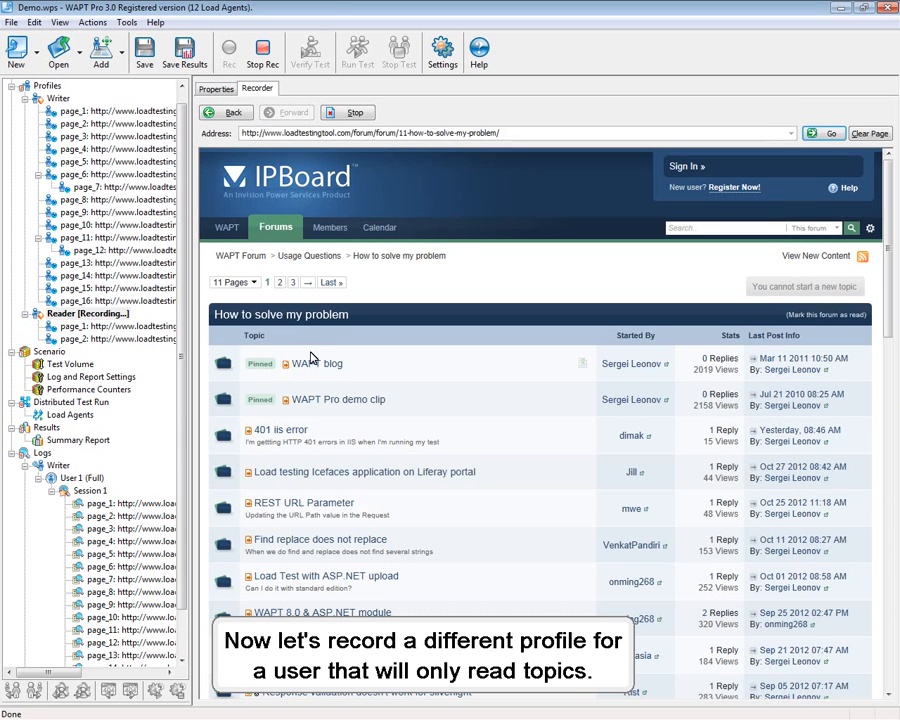
left_click(360, 612)
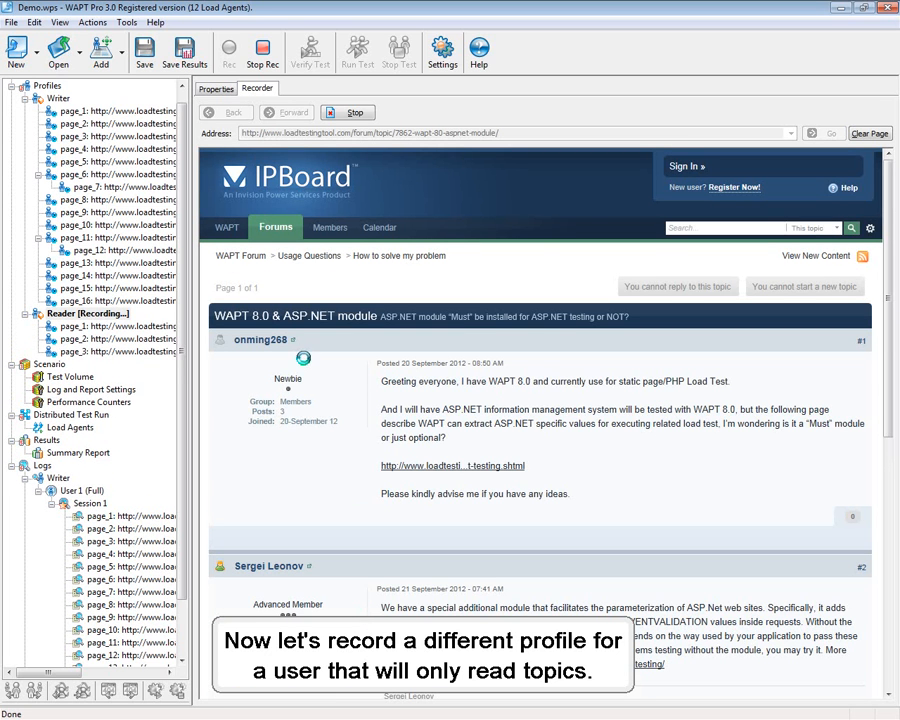
left_click(263, 52)
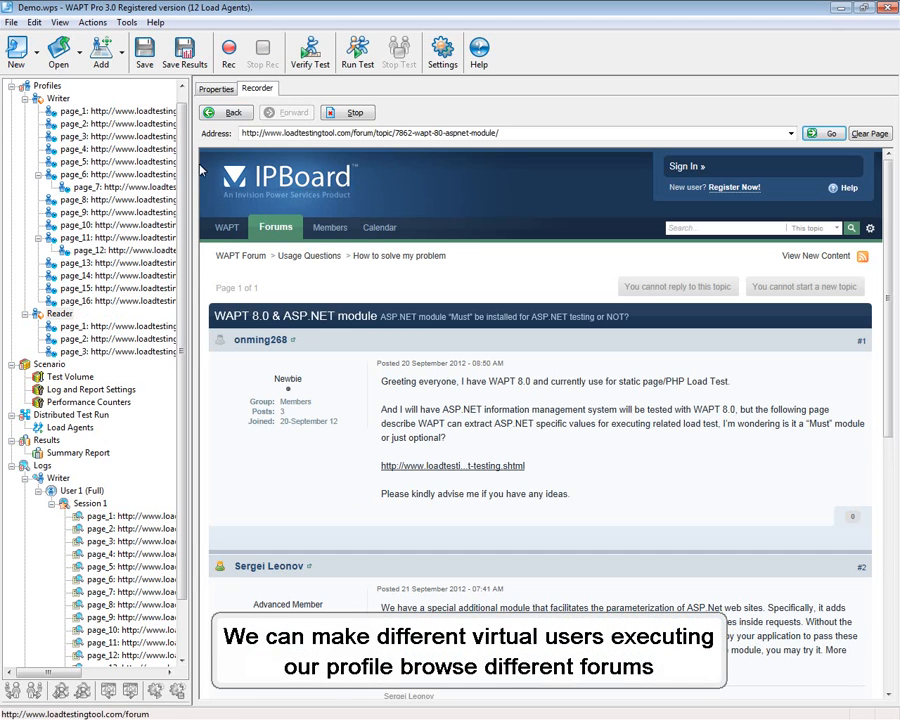
- Review the URL paths of the three recorded Reader requests for the forum and topic segments
left_click(118, 327)
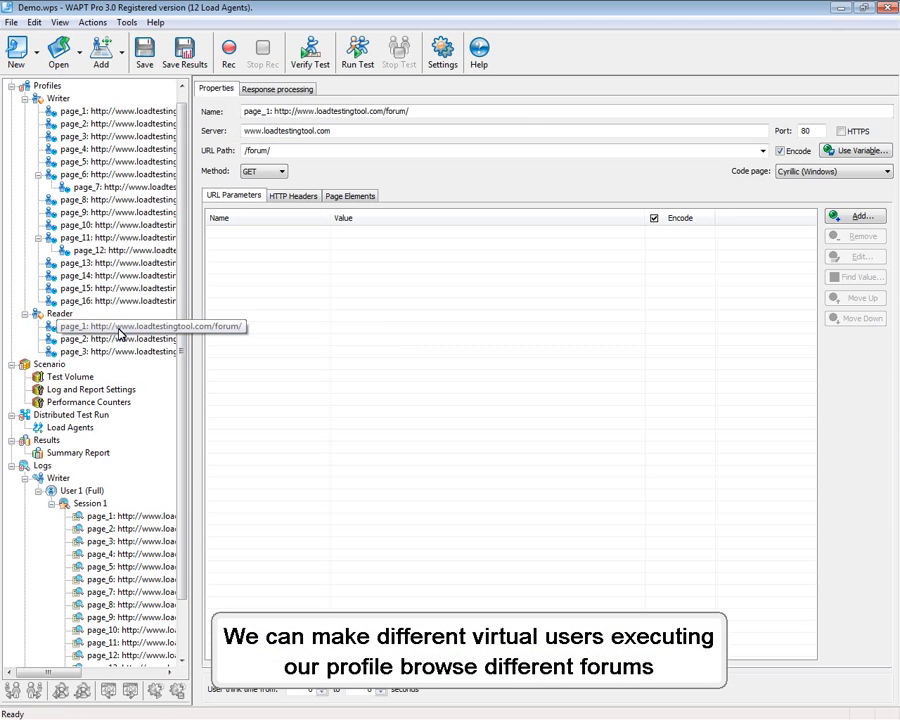
left_click(122, 340)
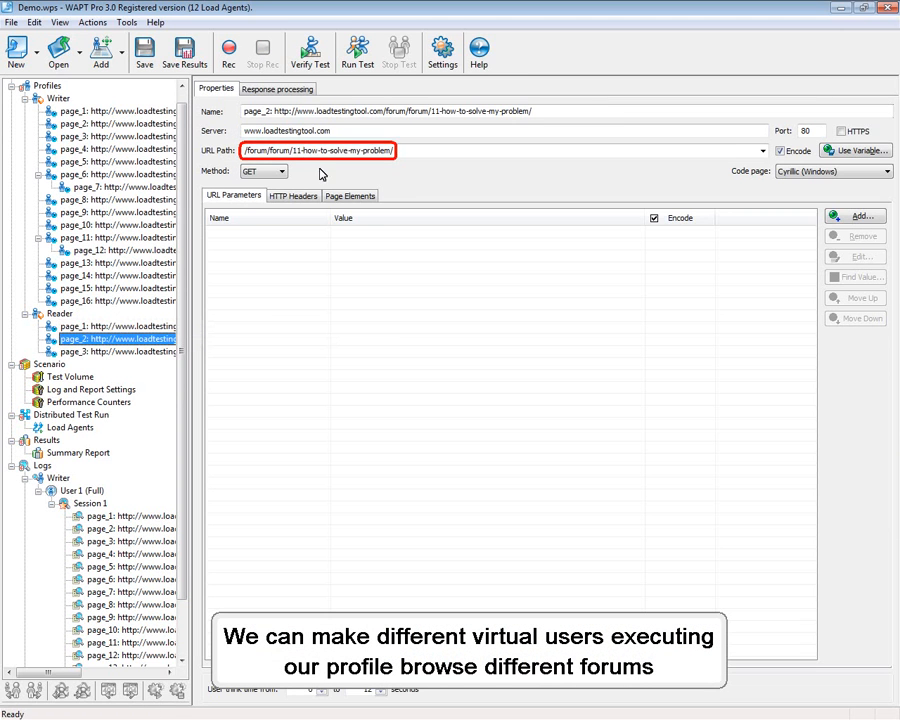
left_click(140, 351)
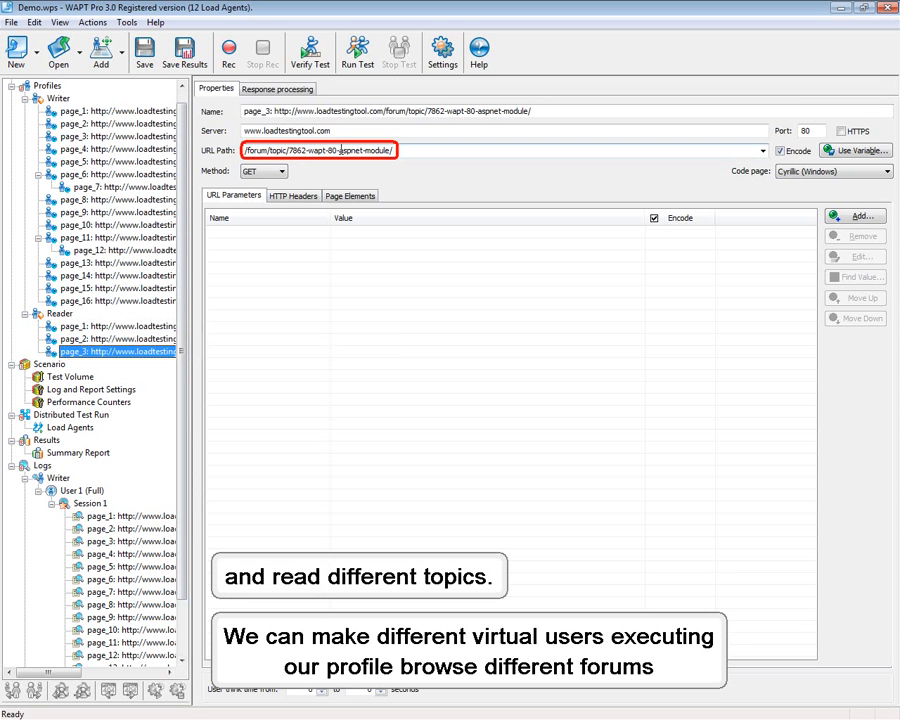
- Create a $Search variable in Reader page_1 from the 11-how-to-solve-my-problem forum link in its response body
left_click(150, 339)
left_click_drag(293, 150, 394, 150)
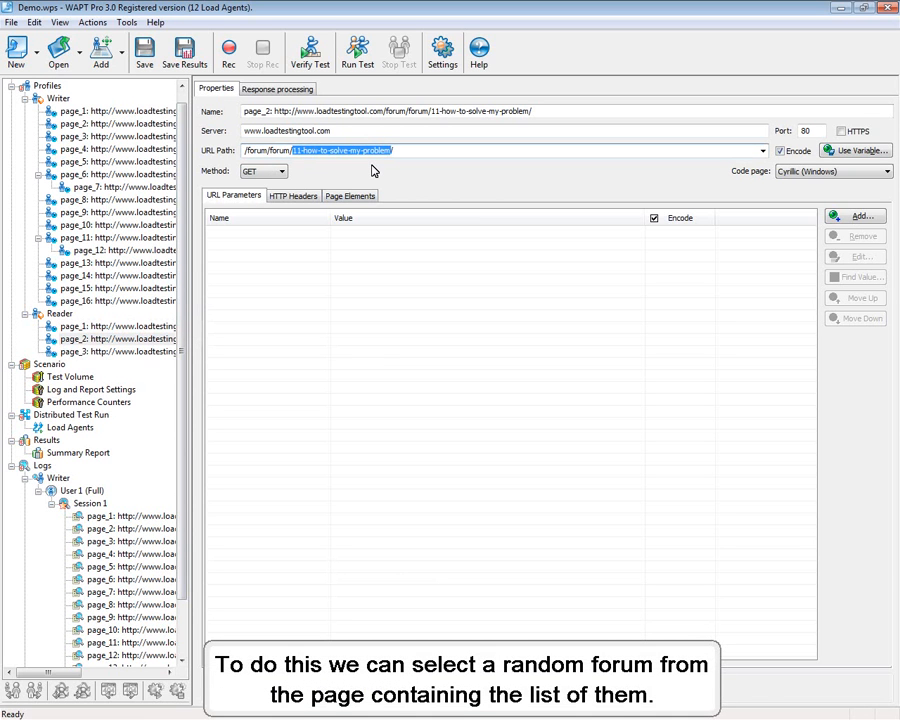
key("ctrl+c")
left_click(145, 326)
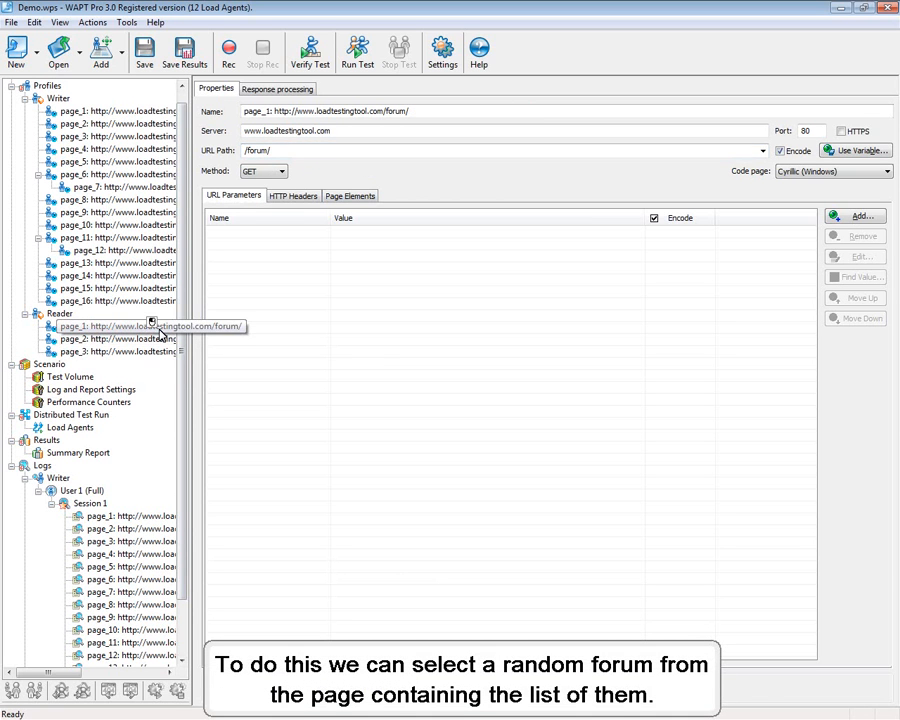
left_click(277, 89)
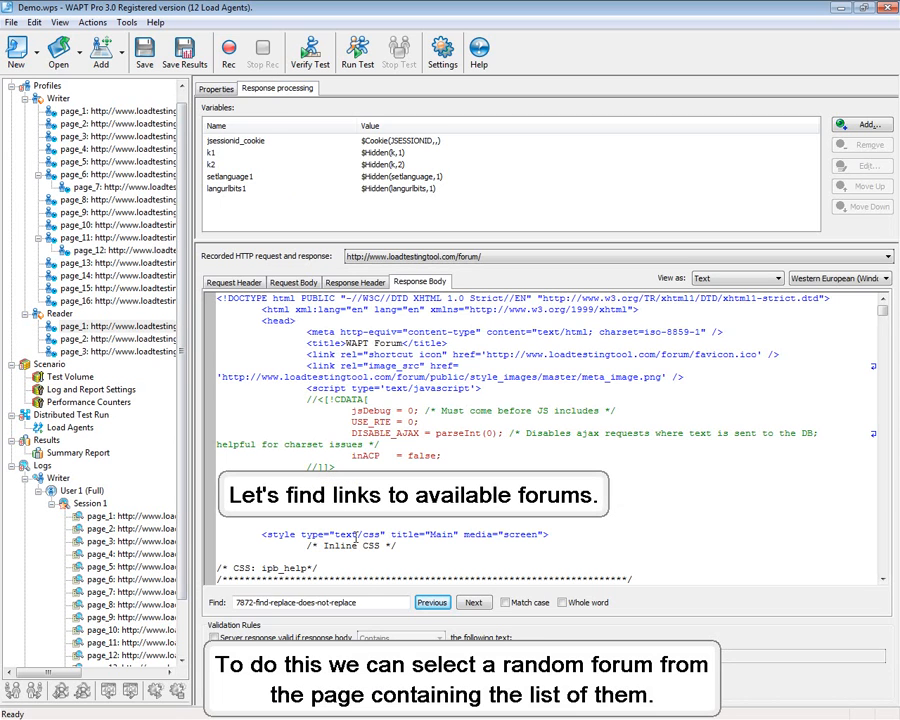
key("ctrl+a")
key("ctrl+v")
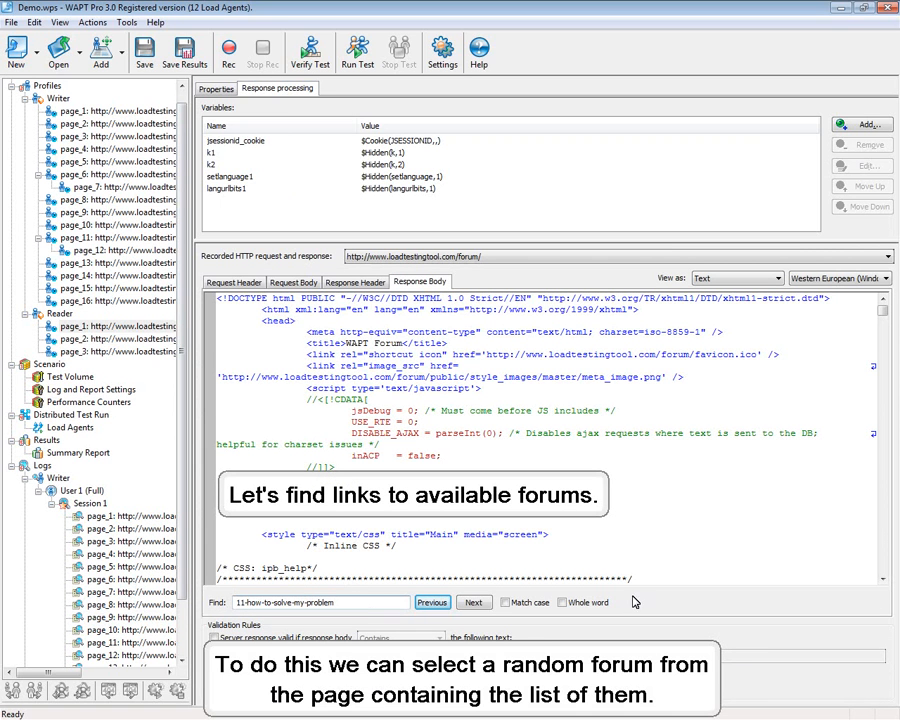
left_click(485, 607)
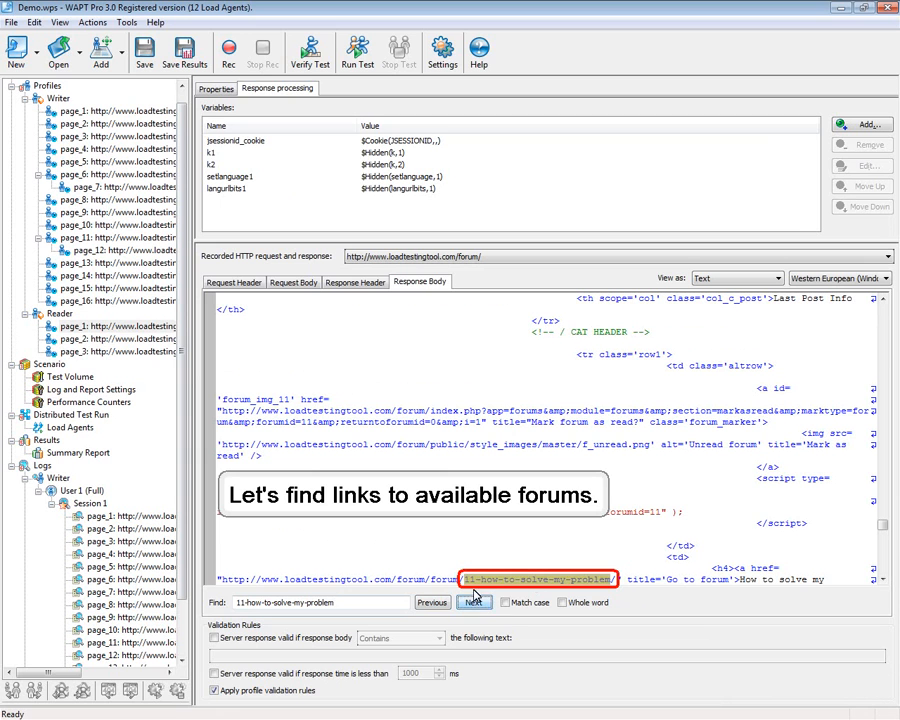
right_click(502, 585)
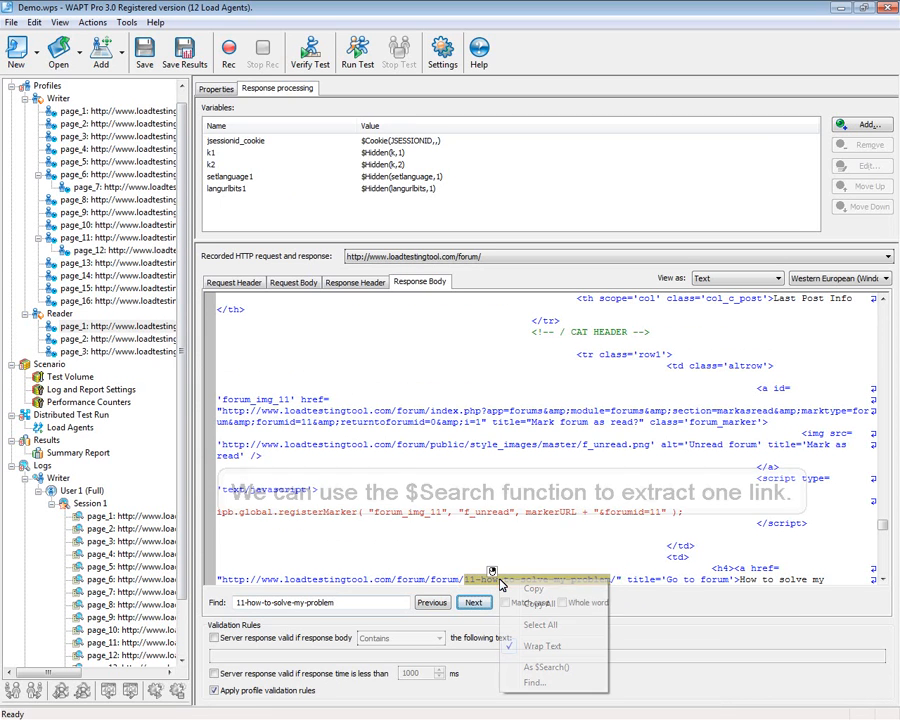
left_click(545, 667)
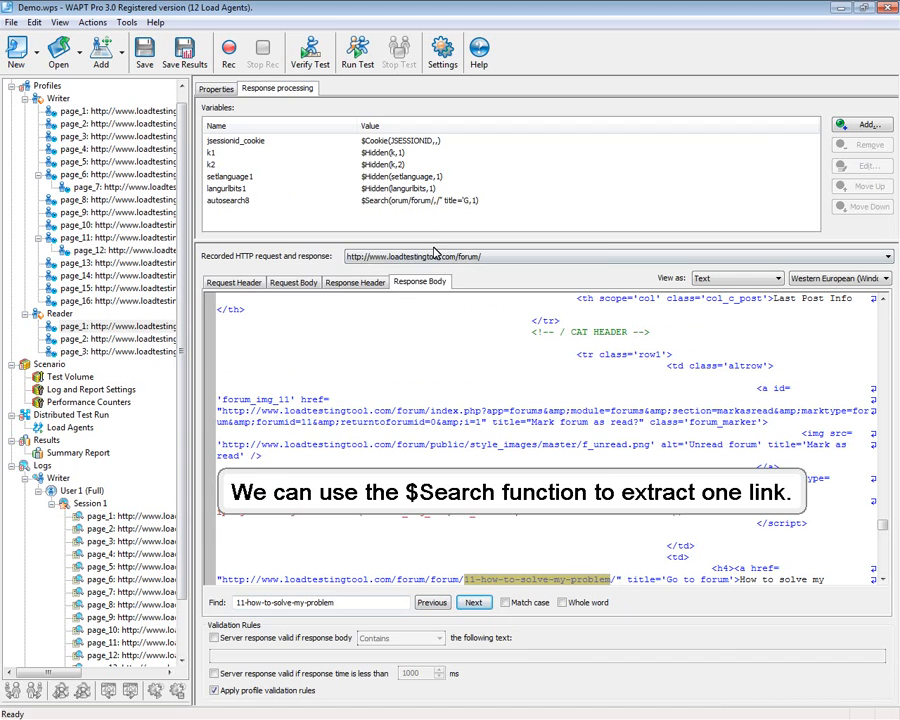
- Shorten the right boundary of the new forum variable's search function to / and set its index to 0
double_click(423, 200)
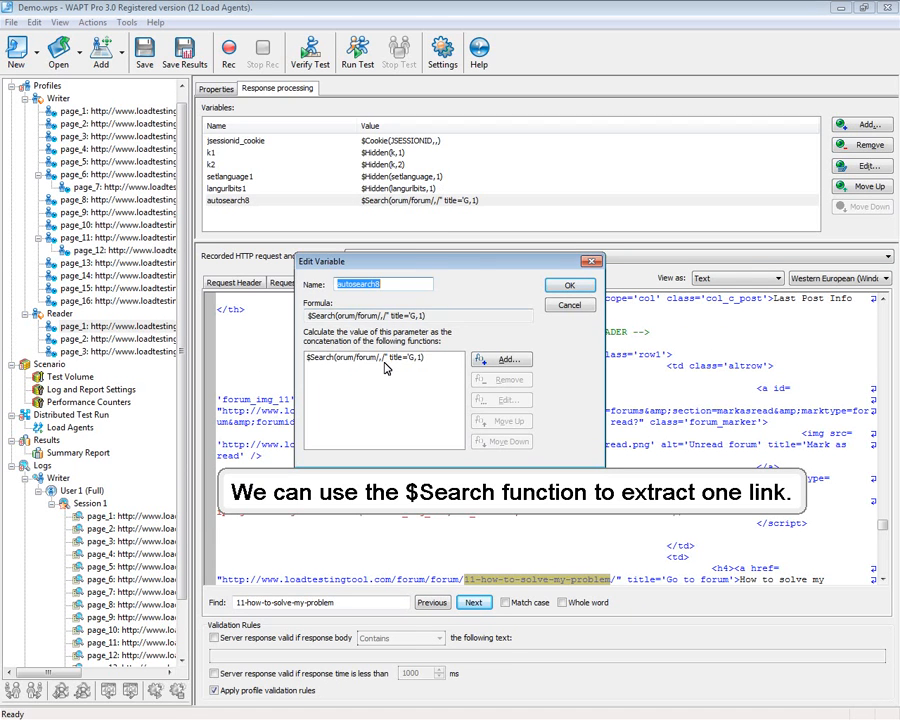
double_click(385, 358)
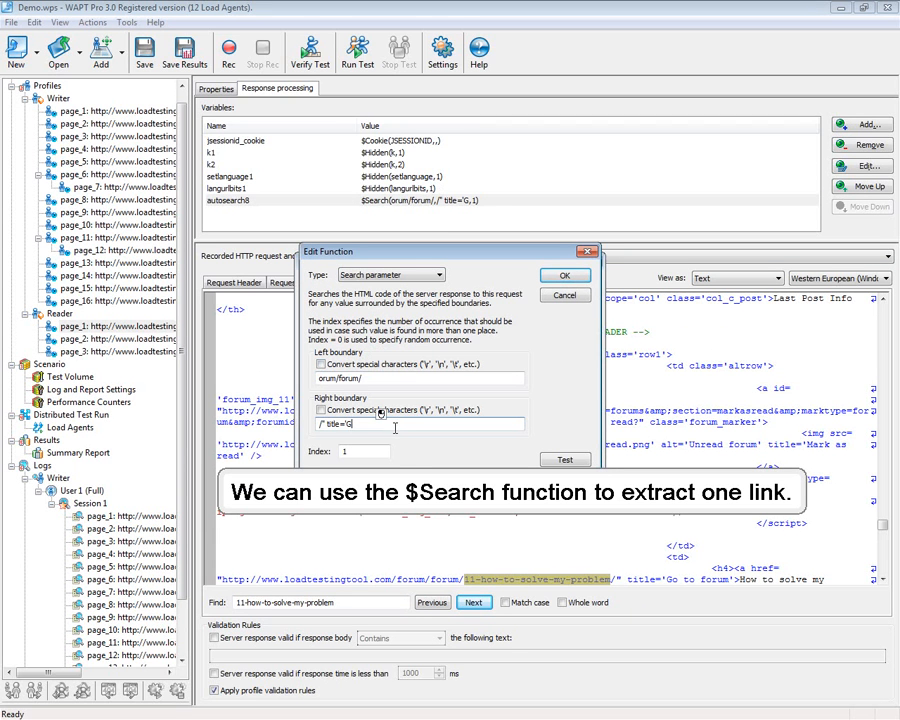
key("BackSpace")
key("BackSpace")
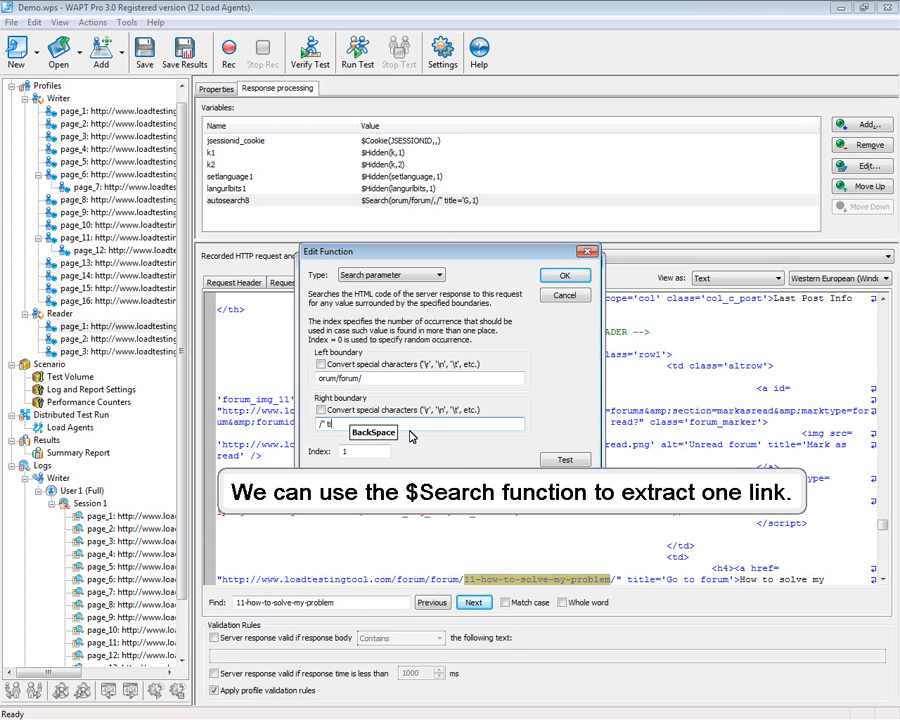
key("BackSpace")
key("BackSpace")
key("BackSpace")
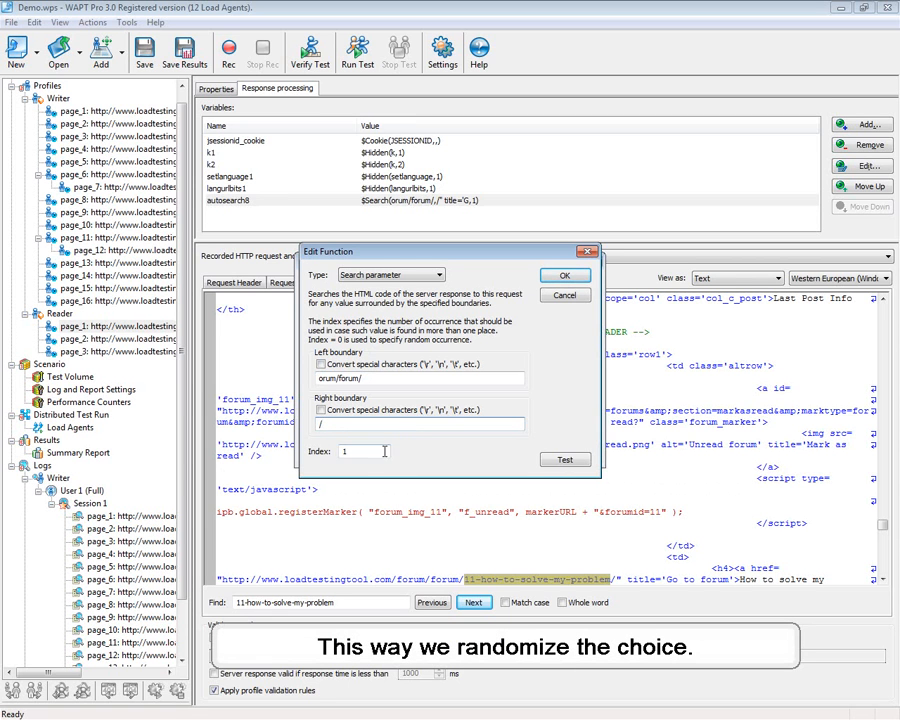
left_click_drag(384, 452, 307, 452)
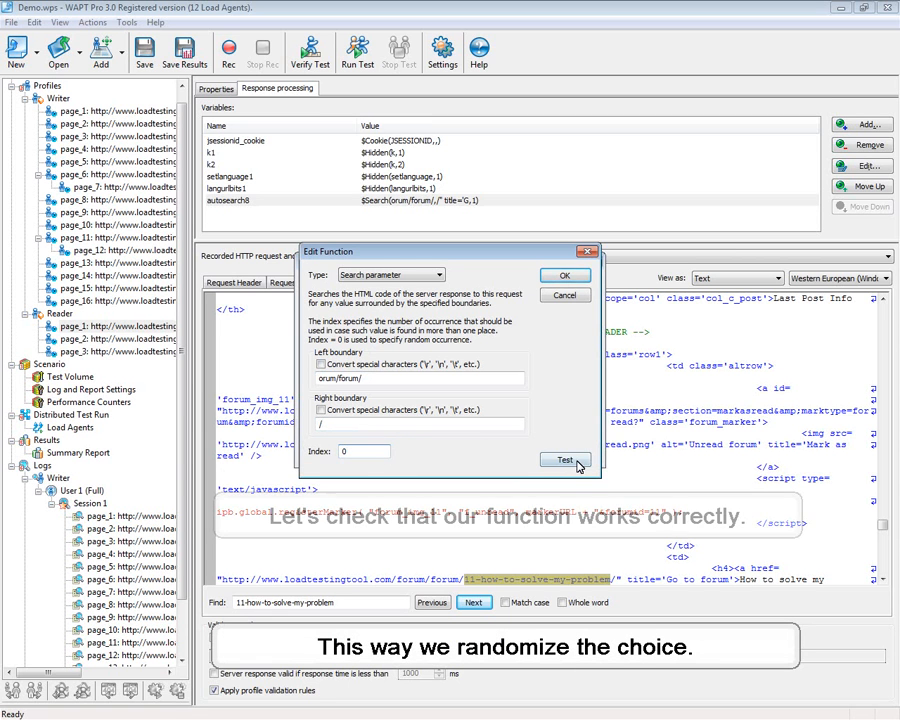
- Test the forum search function three times and apply the edited function to the variable
left_click(574, 461)
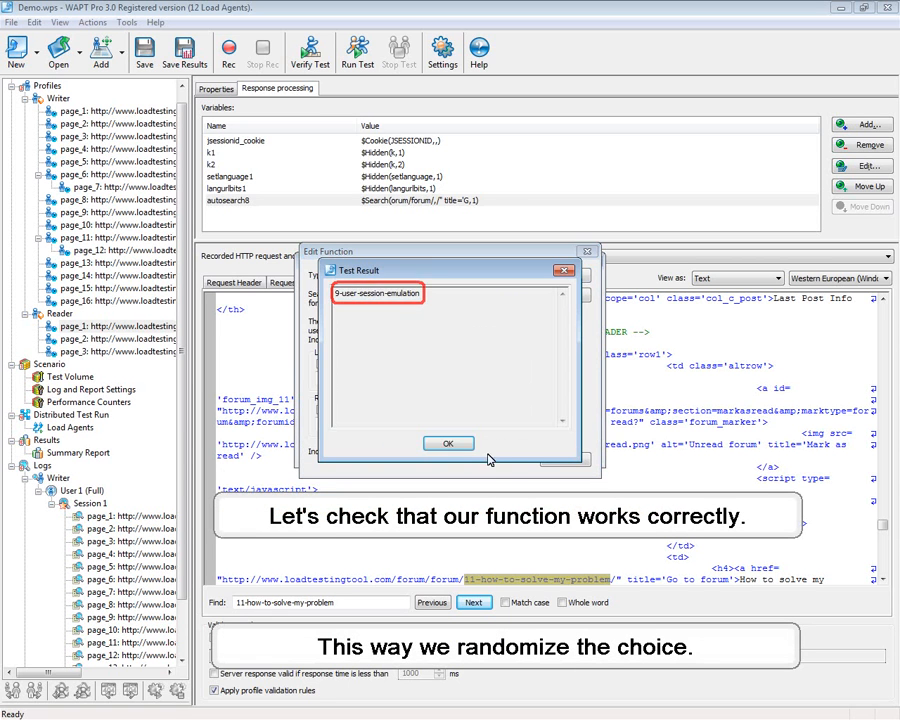
left_click(448, 443)
left_click(580, 466)
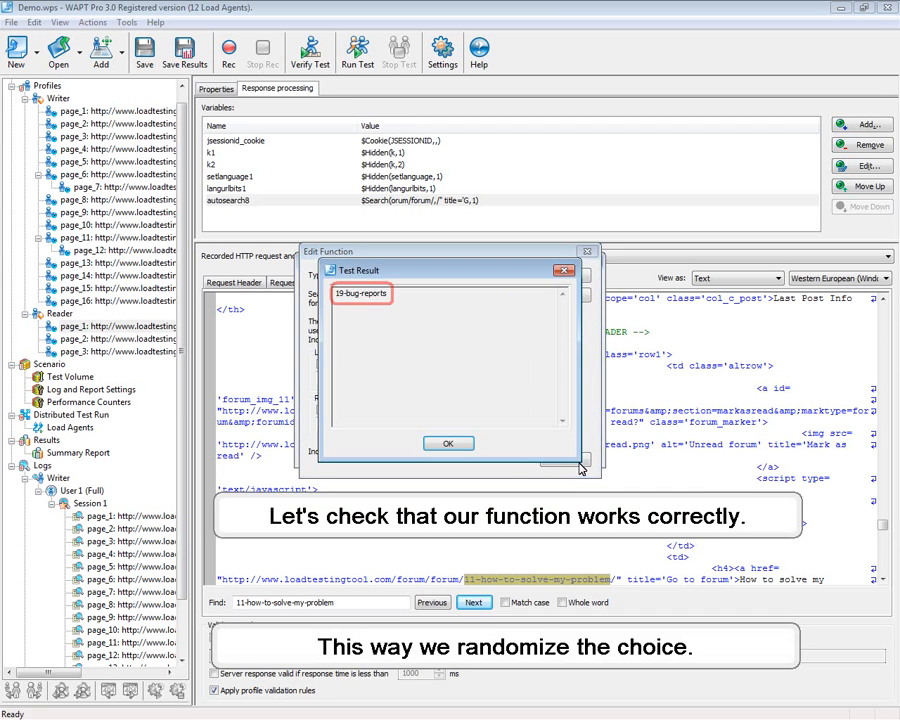
left_click(458, 444)
left_click(561, 463)
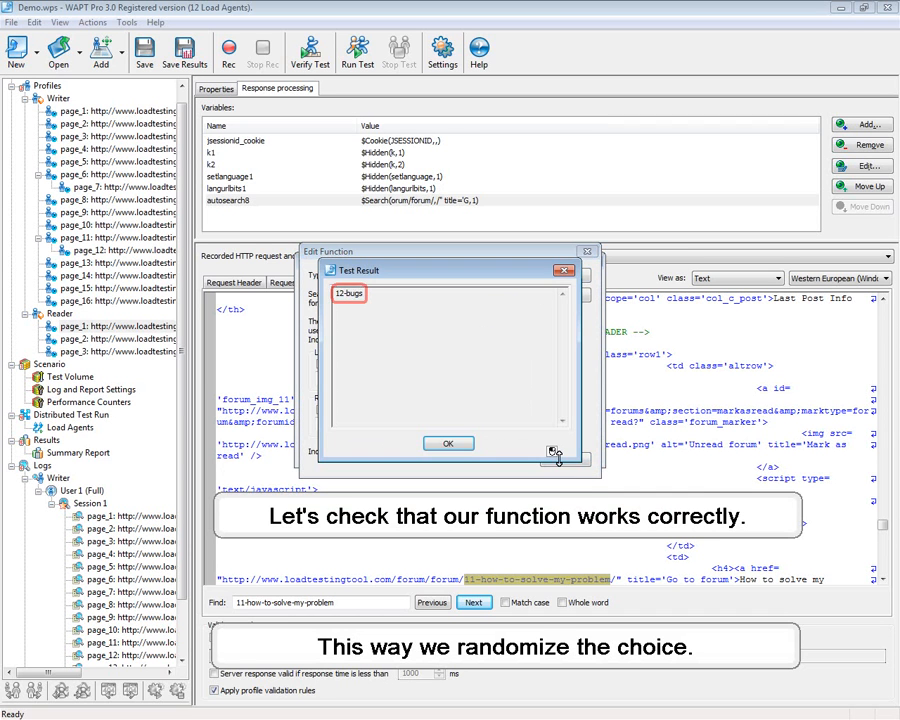
left_click(450, 500)
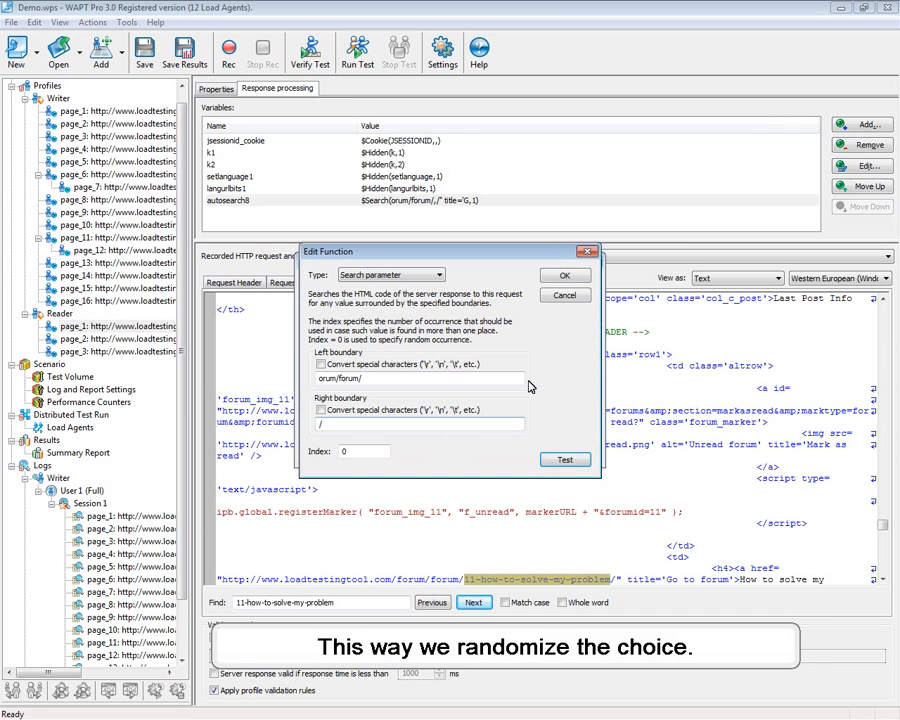
left_click(566, 277)
left_click(567, 286)
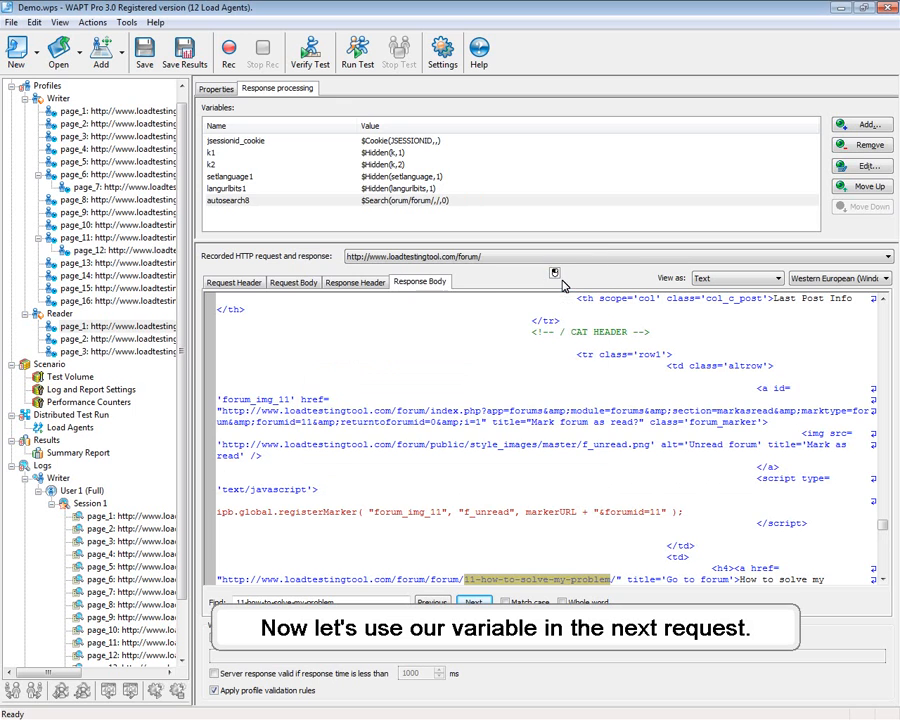
- Replace the forum segment in the URL path of Reader page_2 so it reads /forum/forum/$Var(autosearch8)/
left_click(150, 340)
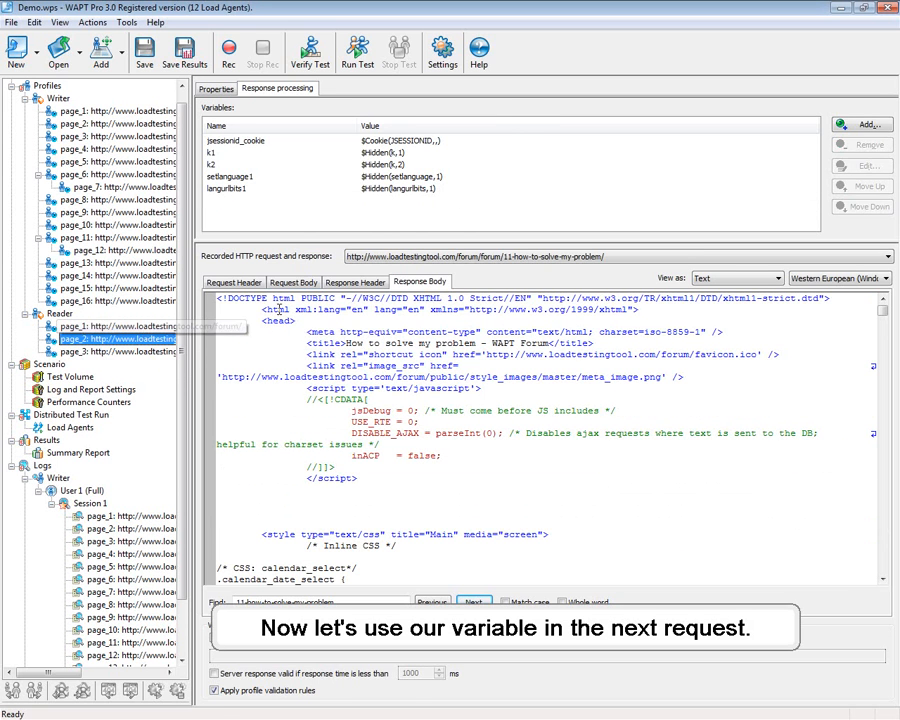
left_click(216, 88)
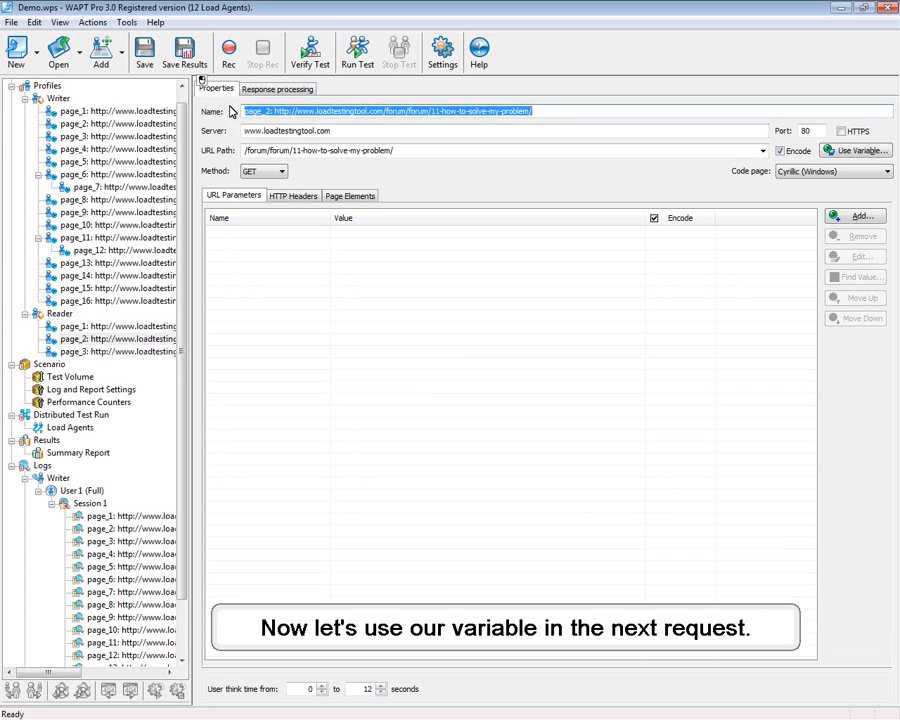
left_click(391, 151)
left_click(391, 151)
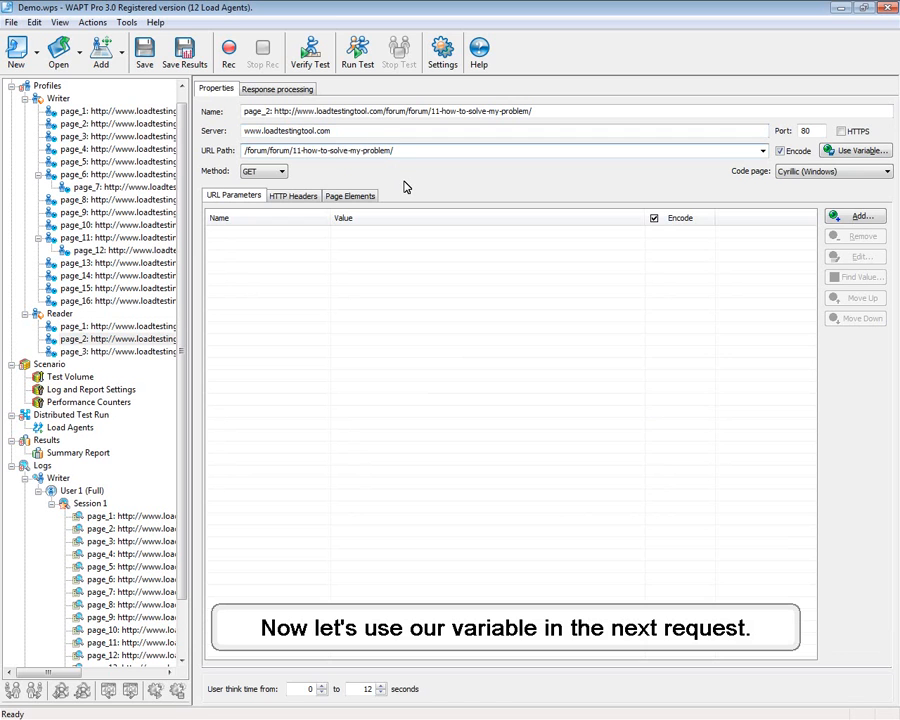
key("BackSpace")
key("BackSpace")
type("$")
key("Return")
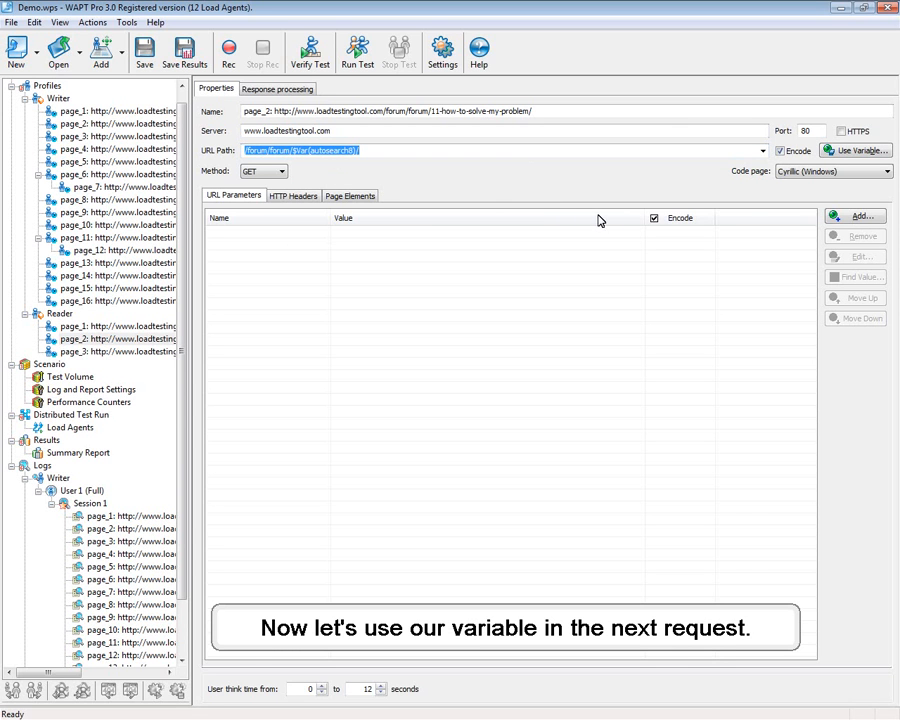
- Create a $Search variable in Reader page_2 from the 7862-wapt-80-aspnet-module topic link in its response body
left_click(134, 353)
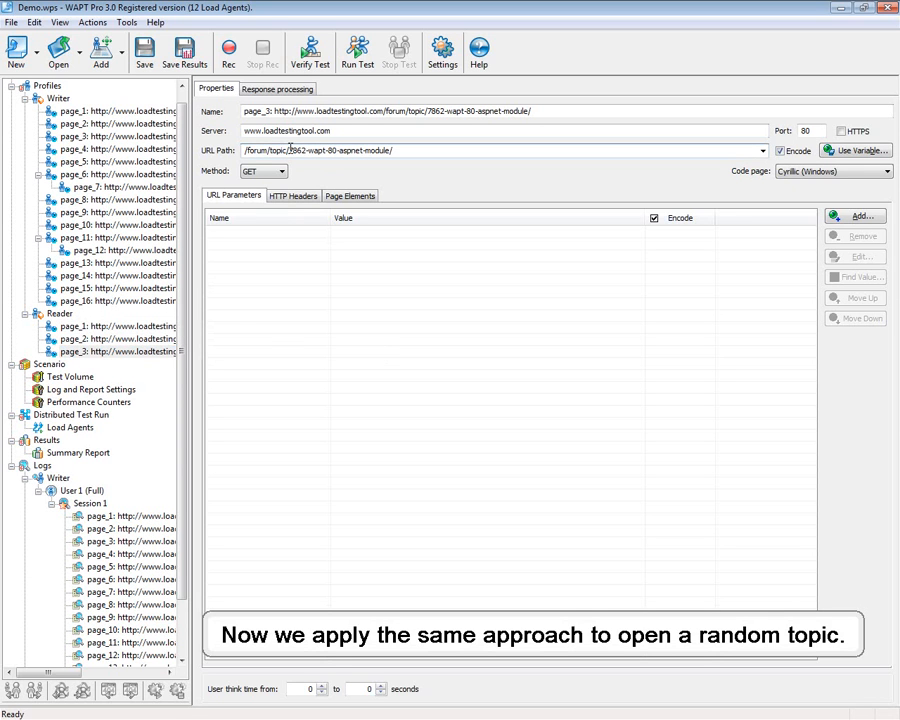
left_click_drag(289, 150, 391, 150)
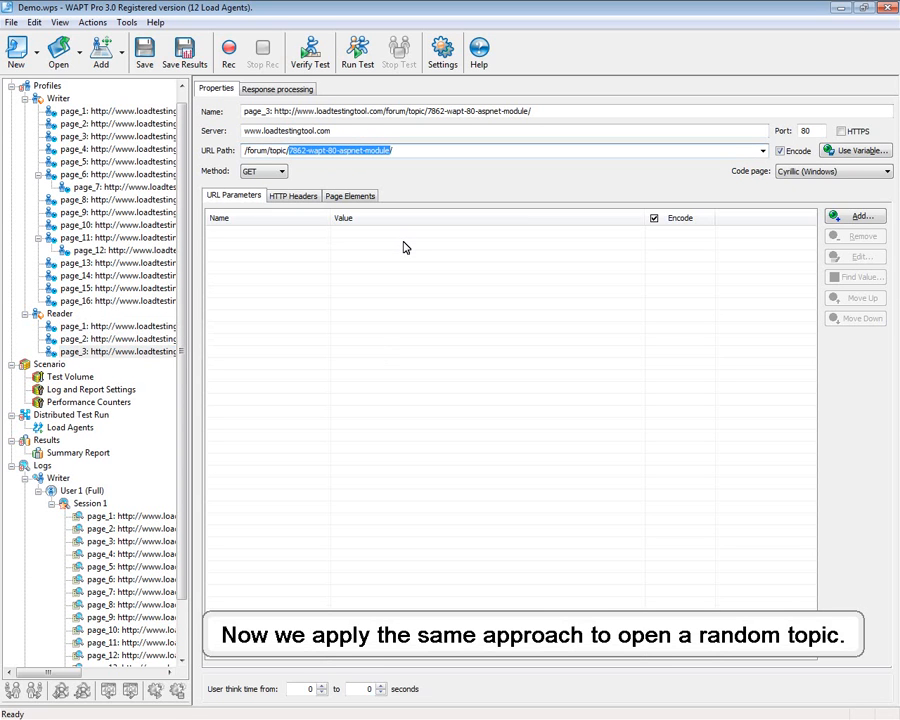
key("ctrl+c")
left_click(110, 338)
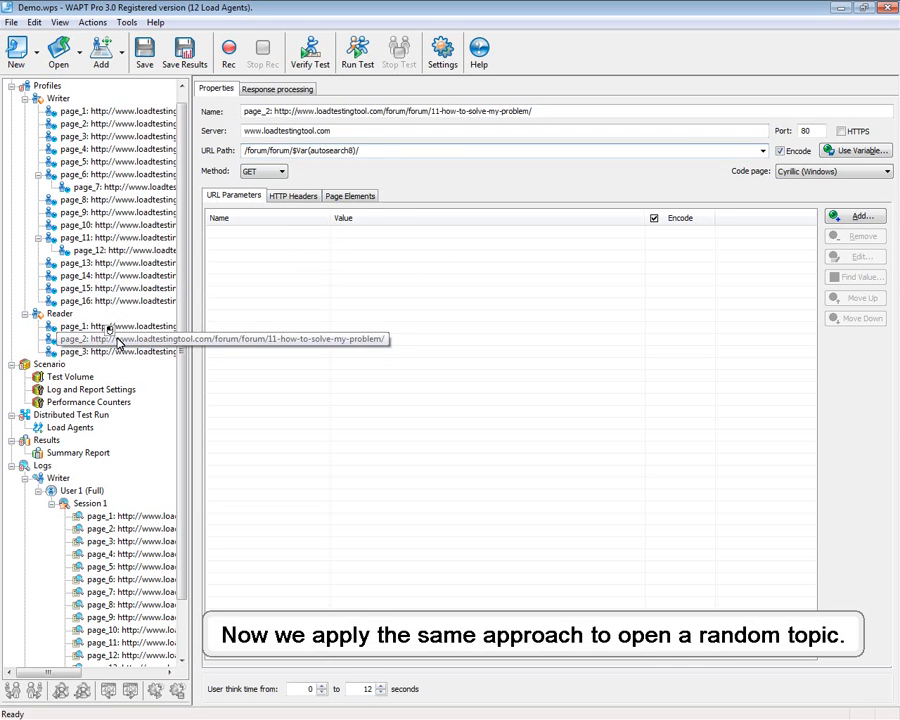
left_click(270, 94)
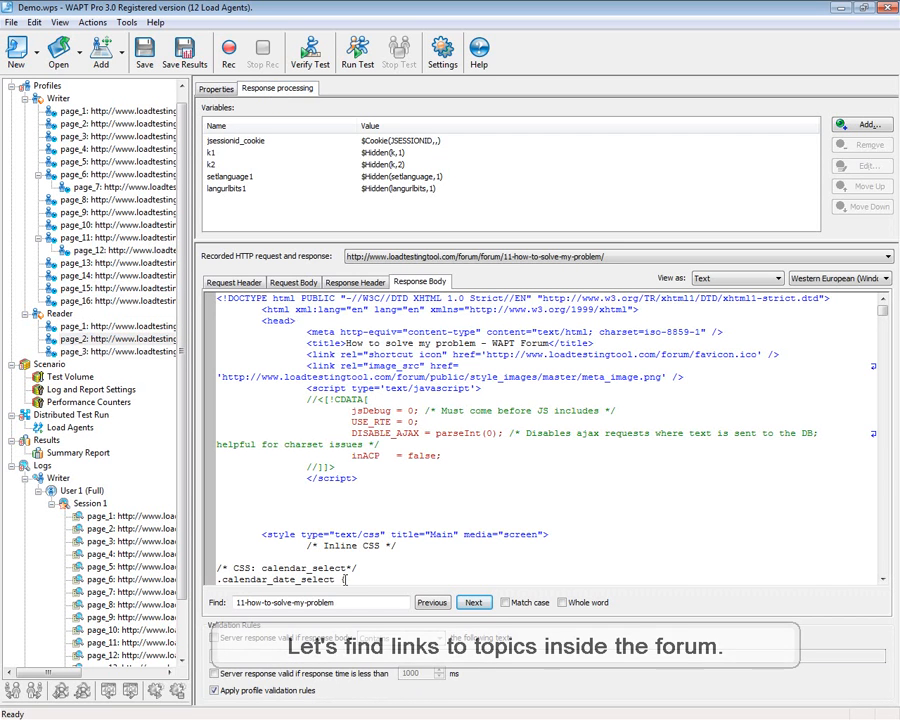
left_click_drag(336, 602, 236, 602)
key("ctrl+v")
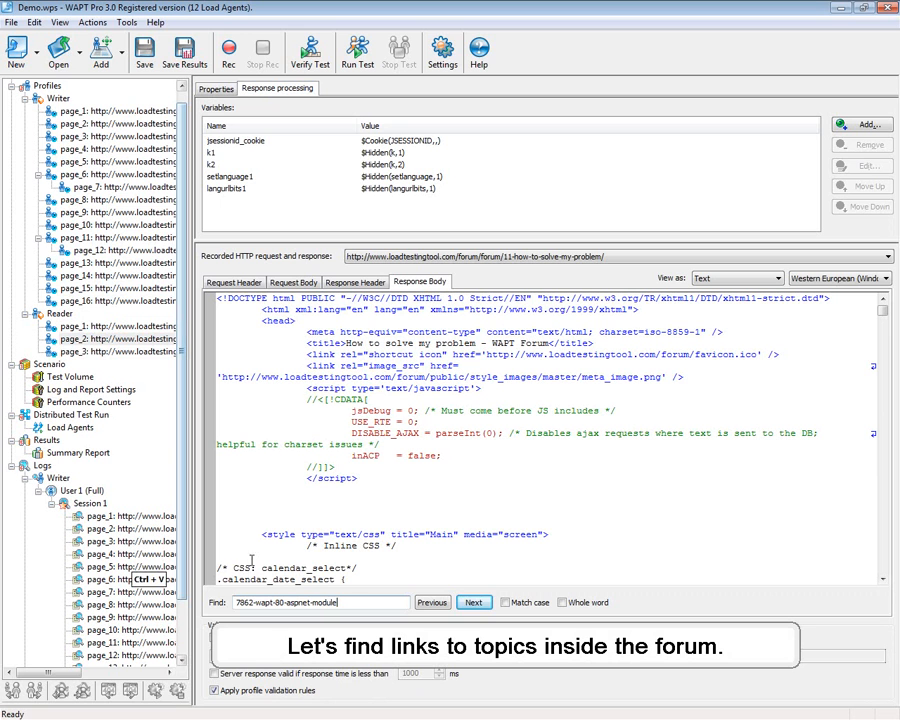
left_click(473, 603)
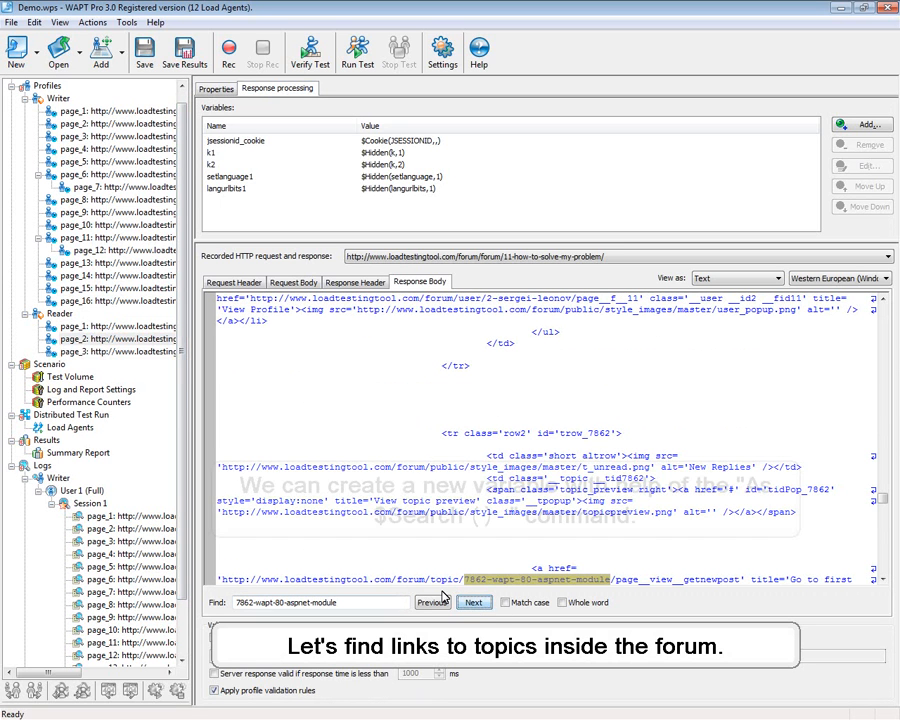
right_click(503, 579)
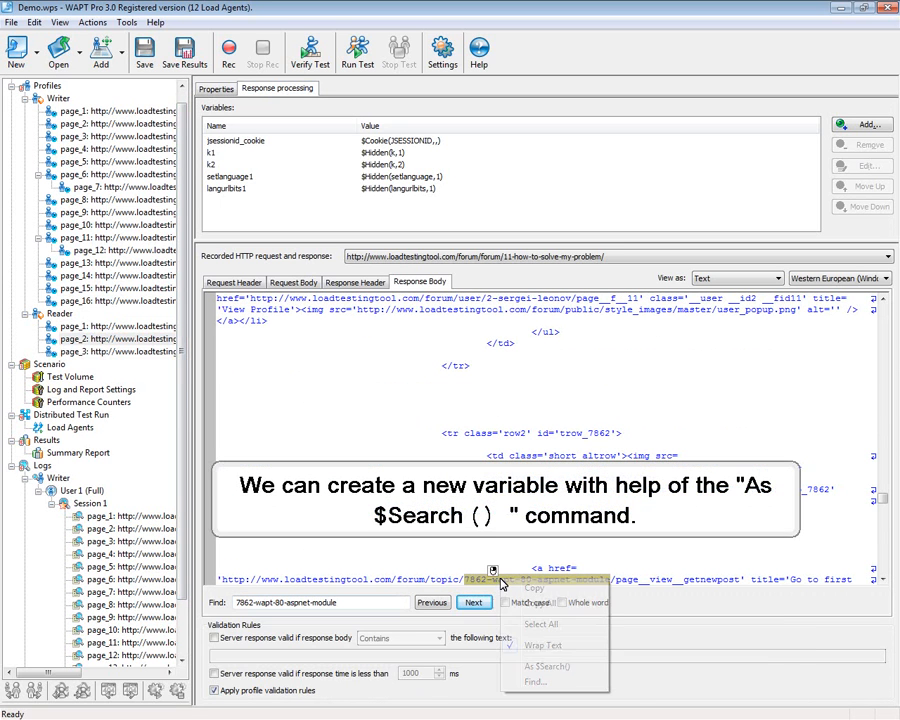
left_click(535, 667)
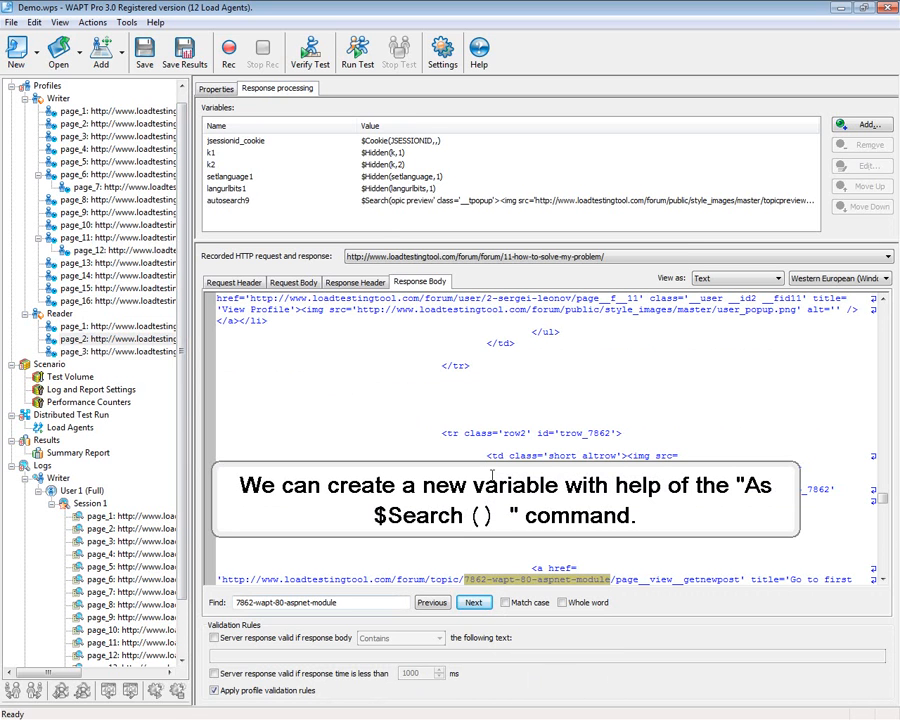
- Edit the search function of page_2's autosearch9 variable and shorten its left boundary to /forum/topic/
double_click(372, 203)
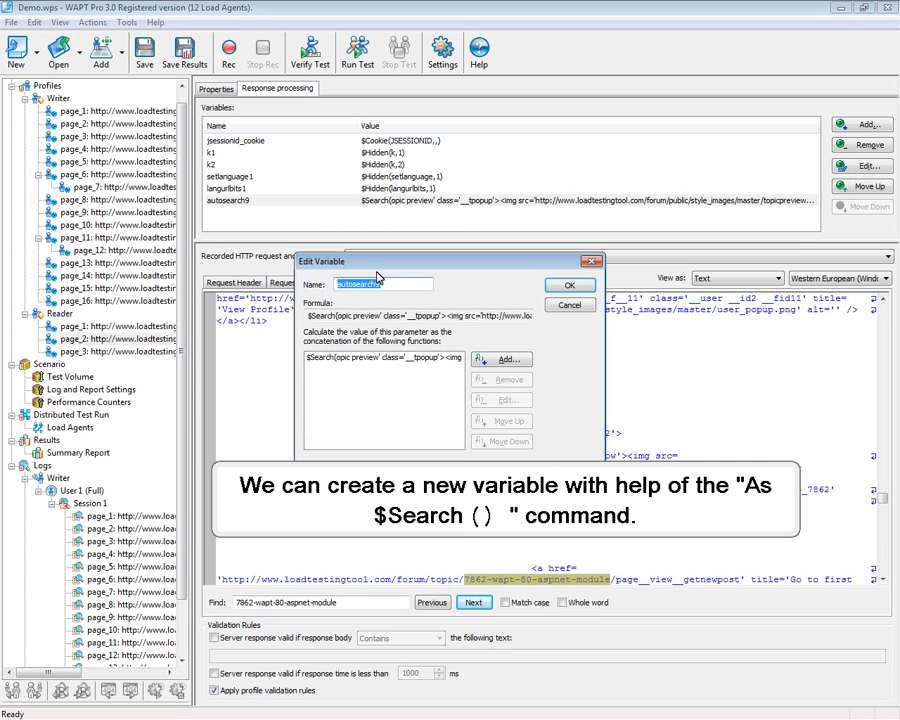
double_click(352, 356)
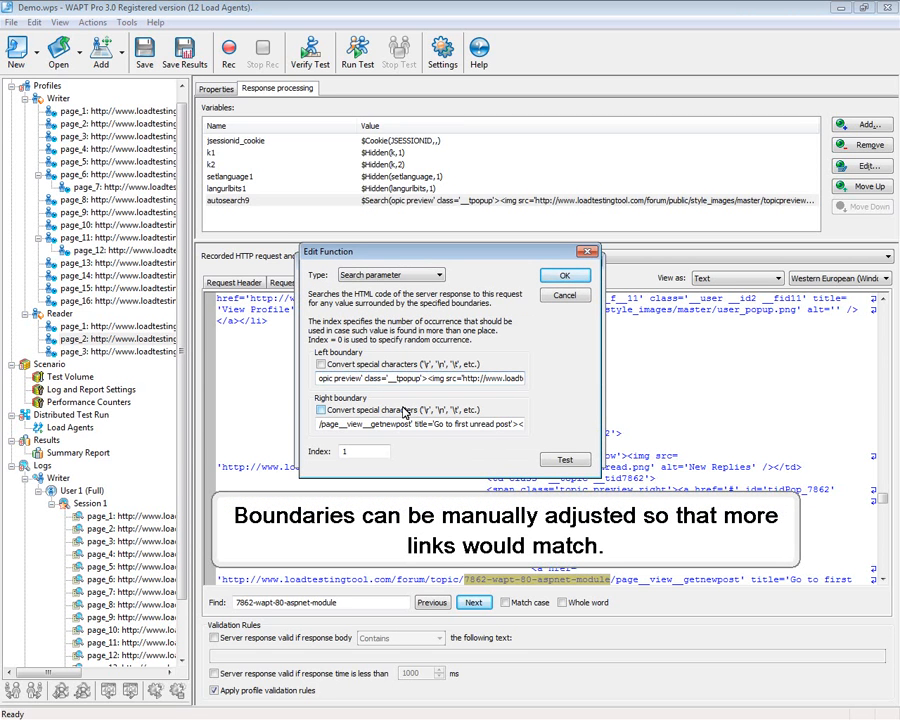
key("Home")
key("Delete")
key("Delete")
key("Delete")
key("Delete")
key("Delete")
key("Delete")
key("Delete")
key("Delete")
key("Delete")
key("Delete")
key("Delete")
key("Delete")
key("Delete")
key("Delete")
key("Delete")
key("Delete")
key("Delete")
key("Delete")
key("Delete")
key("Delete")
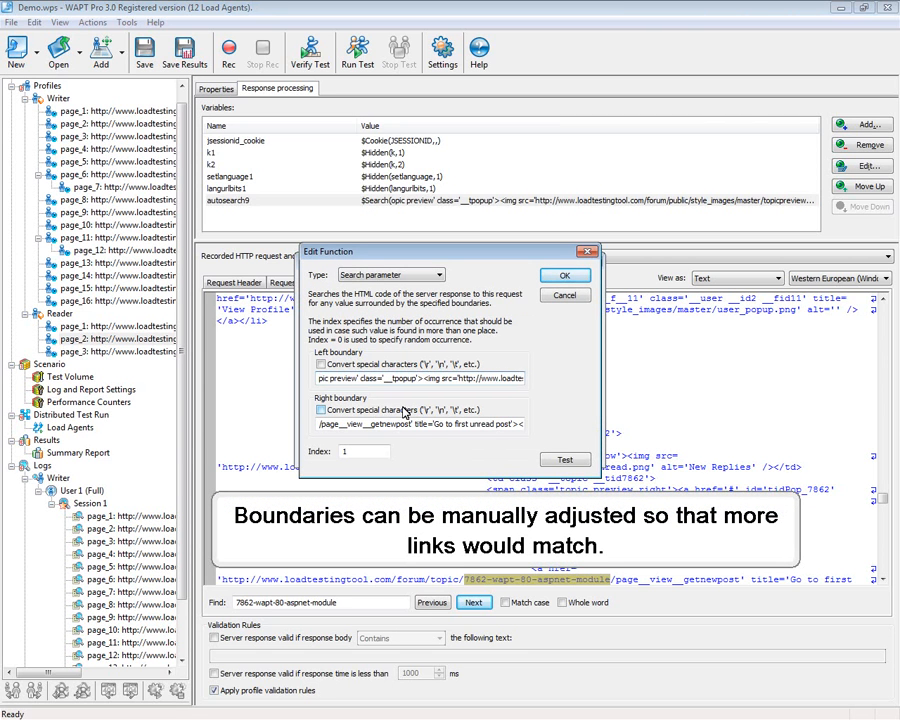
key("Delete")
key("Delete")
key("Delete")
key("Delete")
key("Delete")
key("Delete")
key("Delete")
key("Delete")
key("Delete")
key("Delete")
key("Delete")
key("Delete")
key("Delete")
key("Delete")
key("Delete")
key("Delete")
key("Delete")
key("Delete")
key("Delete")
key("Delete")
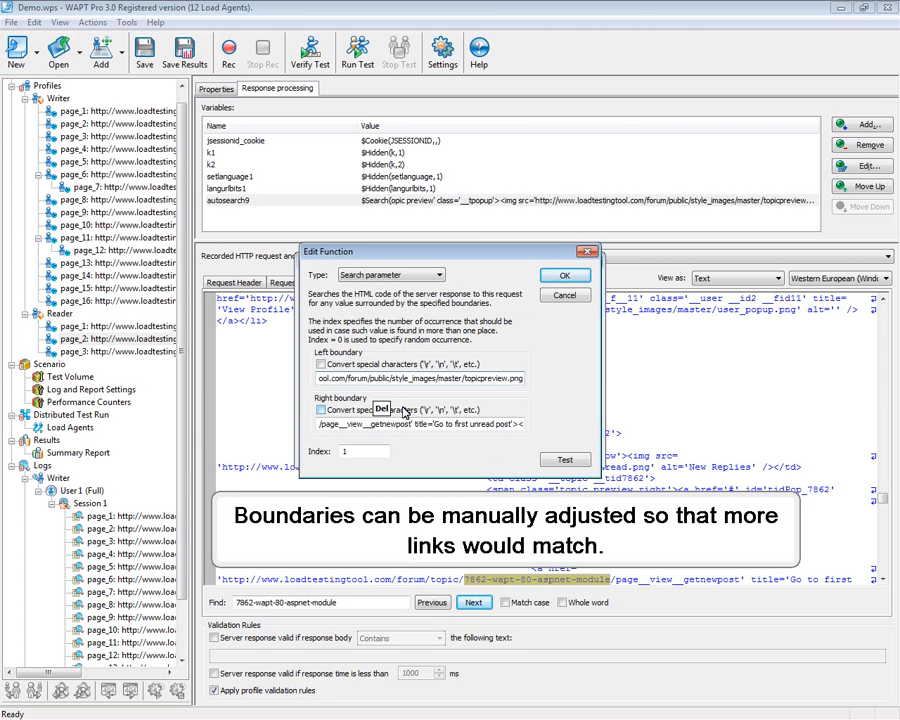
key("Delete")
key("Delete")
key("Delete")
key("Delete")
key("Delete")
key("Delete")
key("Delete")
key("Delete")
key("Delete")
key("Delete")
key("Delete")
key("Delete")
key("Delete")
key("Delete")
key("Delete")
key("Delete")
key("Delete")
key("Delete")
key("Delete")
key("Delete")
key("Down")
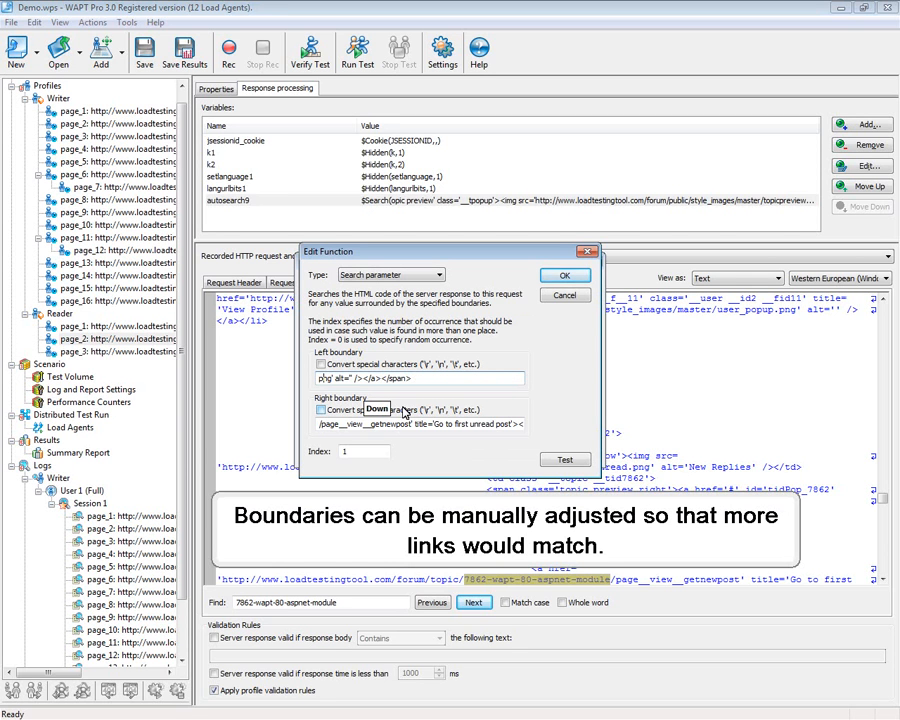
key("Left")
key("Delete")
key("Delete")
key("Delete")
key("Delete")
key("Delete")
key("Delete")
key("Delete")
key("Delete")
key("Delete")
key("Delete")
key("Delete")
key("Delete")
key("Delete")
key("Delete")
key("Delete")
key("Delete")
key("Delete")
key("Delete")
key("Delete")
key("Delete")
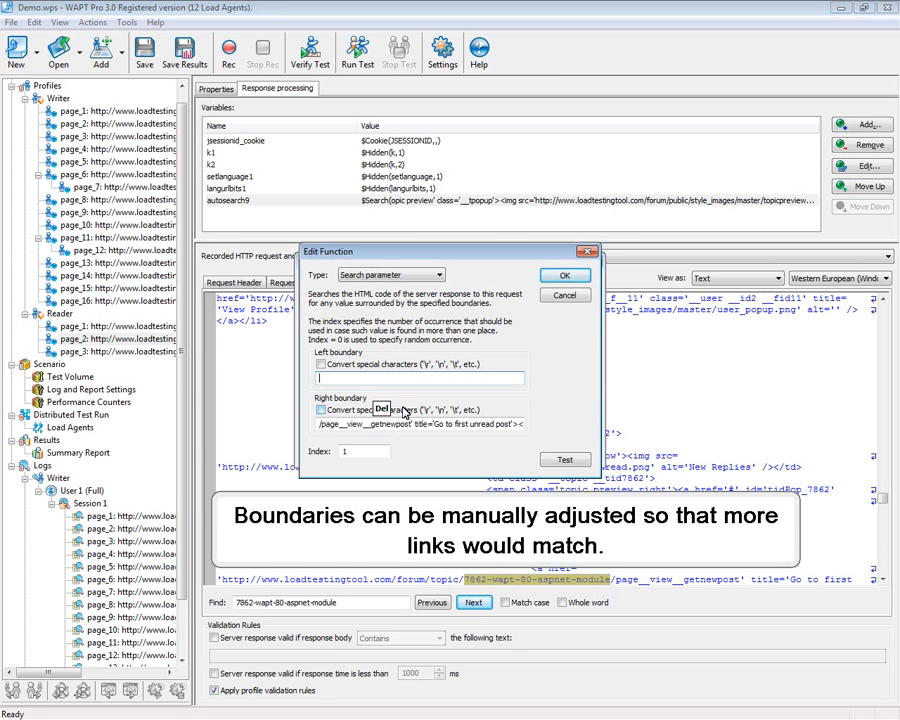
key("Delete")
key("Delete")
key("Delete")
key("Delete")
key("Delete")
key("Delete")
key("Delete")
key("Delete")
key("Delete")
key("Delete")
key("Delete")
key("Delete")
key("Delete")
key("Delete")
key("Delete")
key("Delete")
key("Delete")
key("Delete")
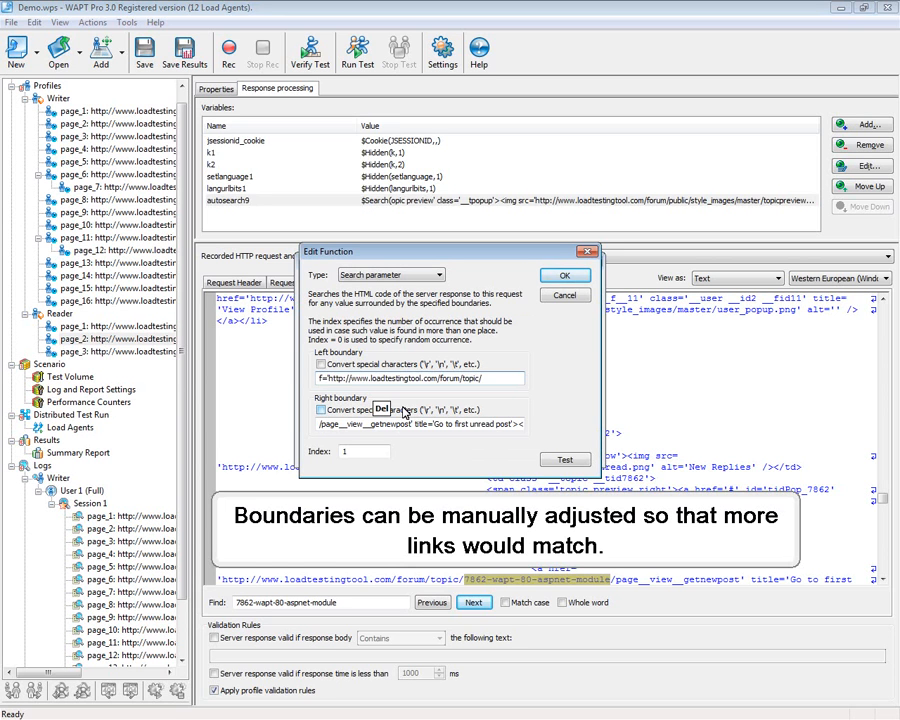
key("Delete")
key("Delete")
key("Delete")
key("Delete")
key("Delete")
key("Delete")
key("Delete")
key("Delete")
key("Delete")
key("Delete")
key("Delete")
key("Delete")
key("Delete")
key("Delete")
key("Delete")
key("Delete")
key("Delete")
key("Delete")
key("Delete")
key("Delete")
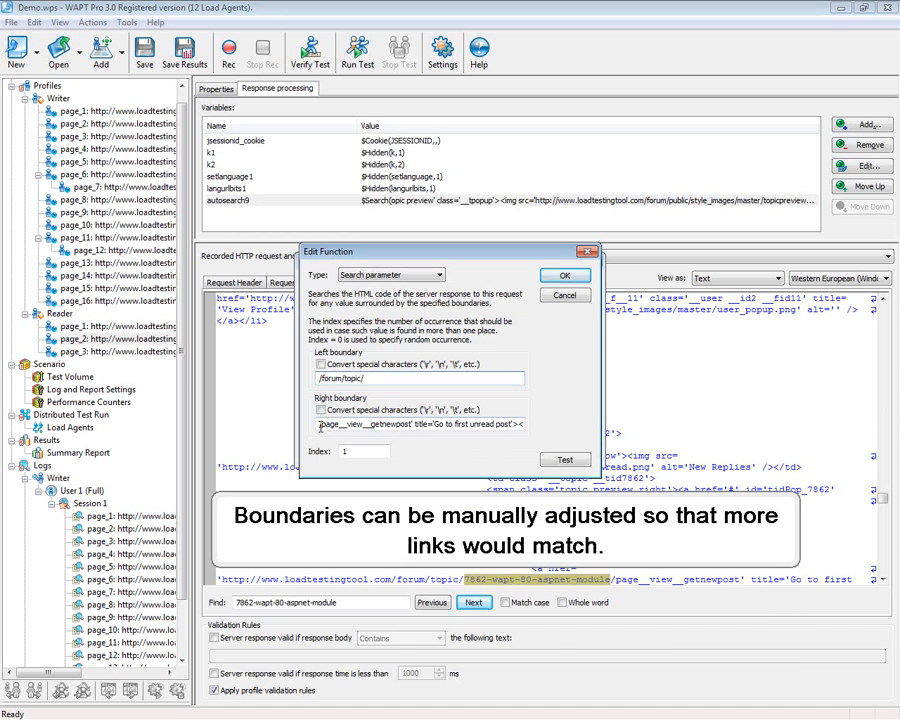
- Shorten the right boundary of the topic search function to / and set its index to 0
key("shift+End")
key("Delete")
key("Tab")
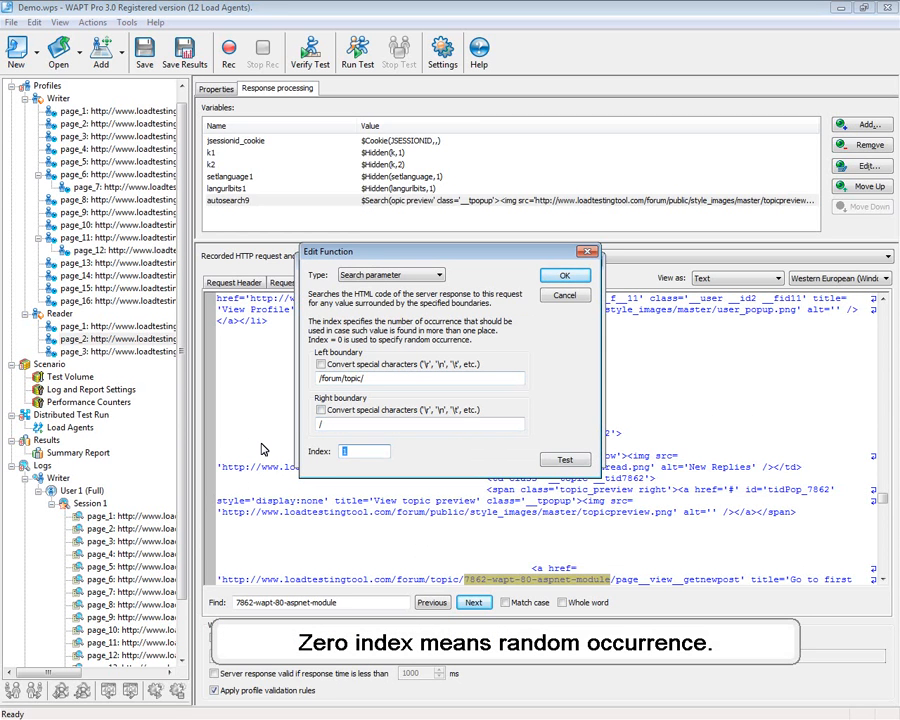
type("0")
- Test the topic search function twice and apply the edited function to the variable
left_click(565, 459)
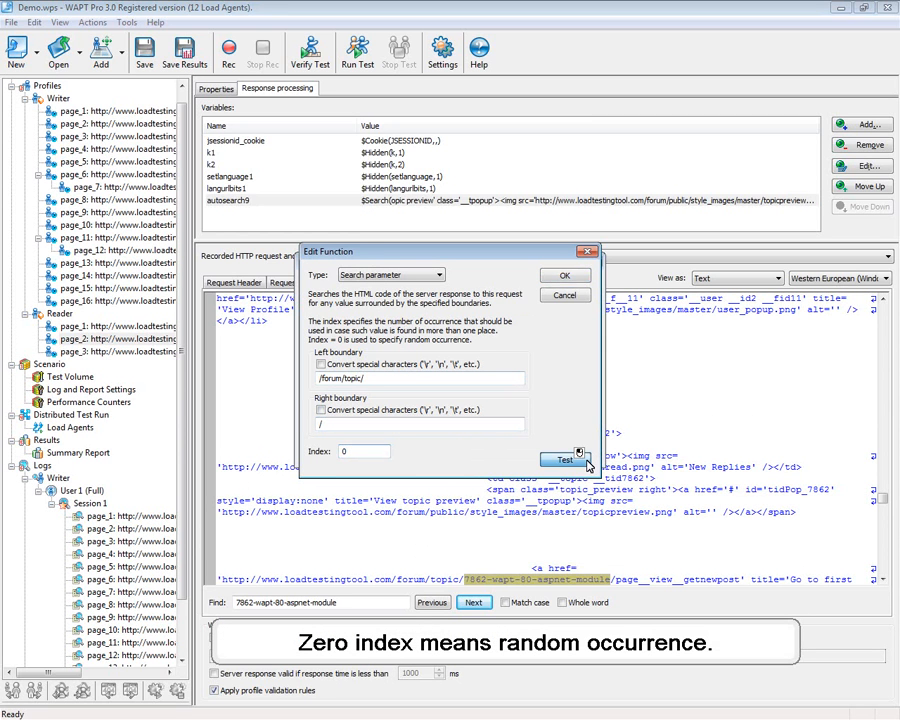
left_click(453, 444)
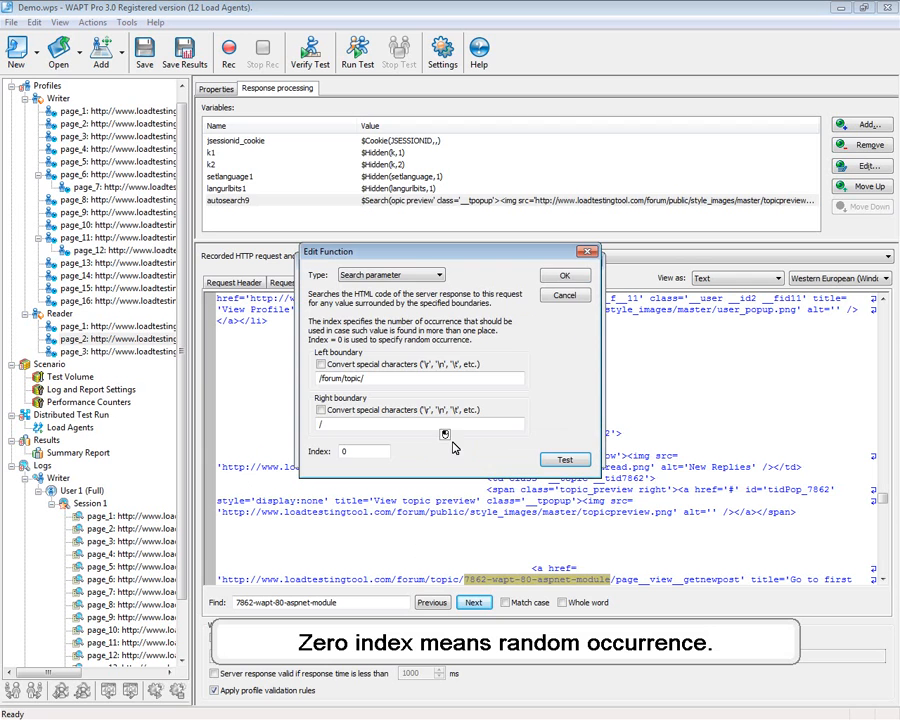
left_click(562, 459)
left_click(450, 444)
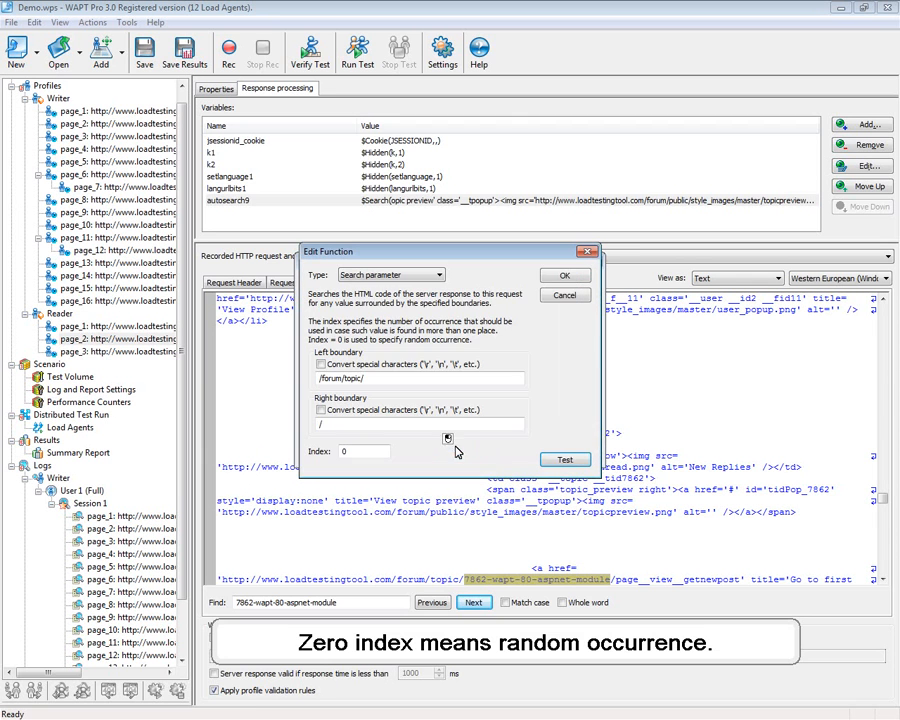
left_click(578, 279)
left_click(574, 285)
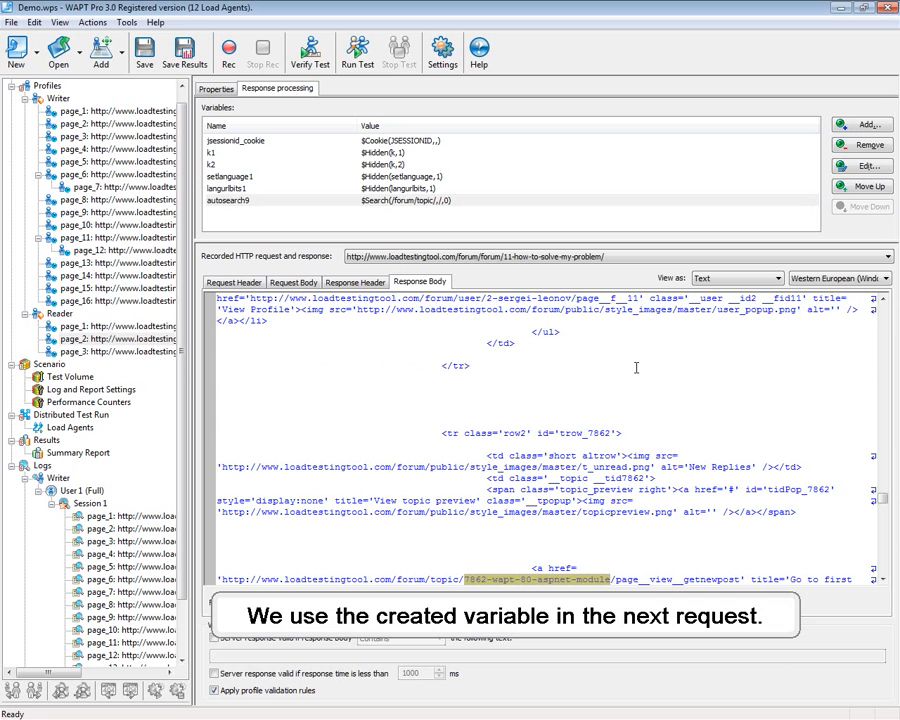
- Replace the topic segment in the URL path of Reader page_3 so it reads /forum/topic/$Var(autosearch9)/
left_click(105, 354)
left_click(213, 89)
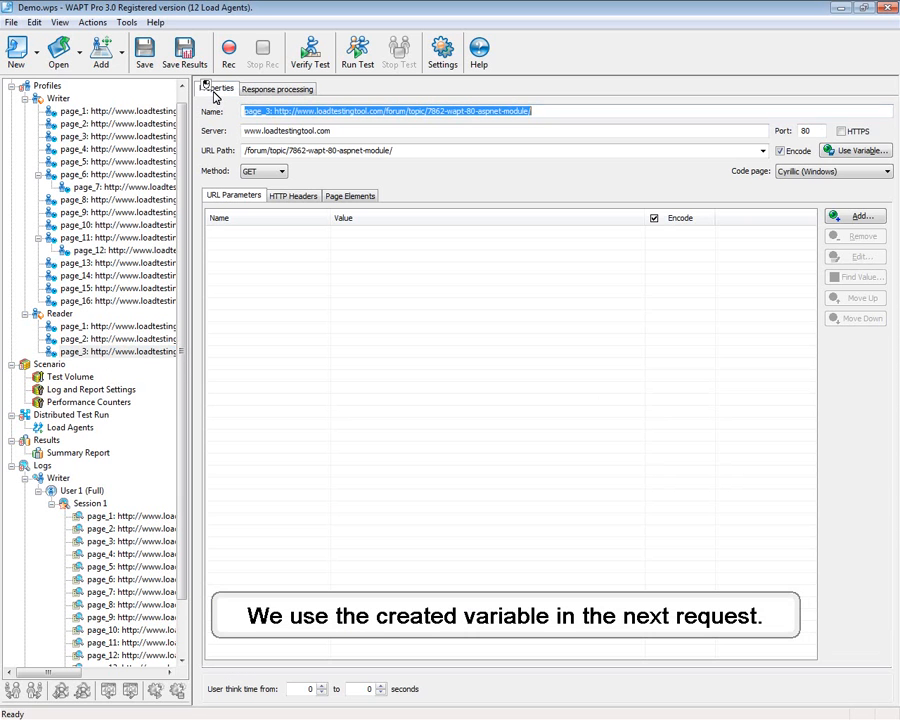
triple_click(391, 150)
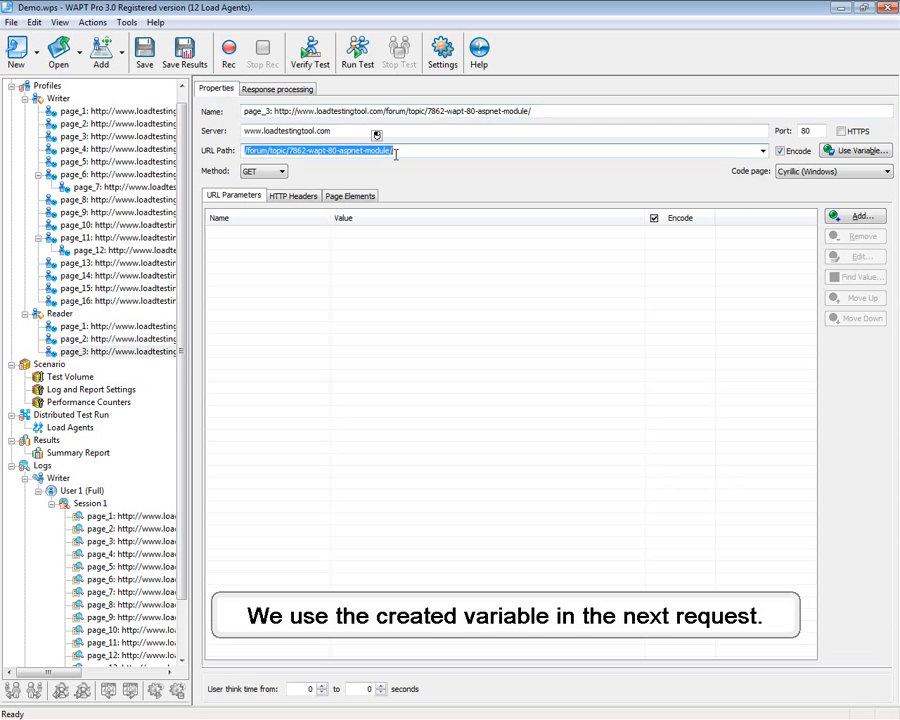
key("Left")
key("BackSpace")
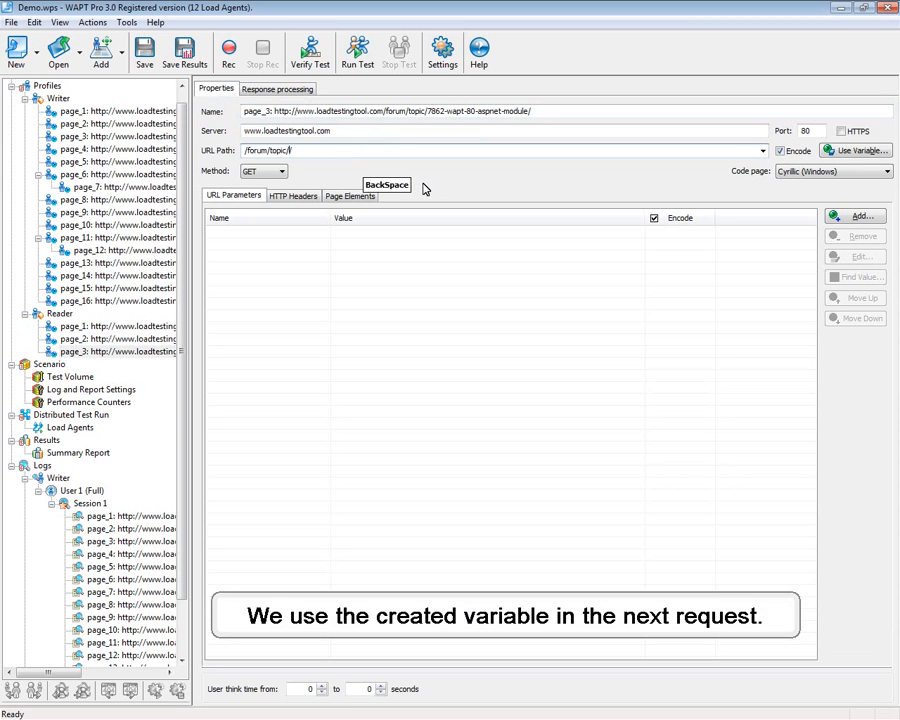
type("/$")
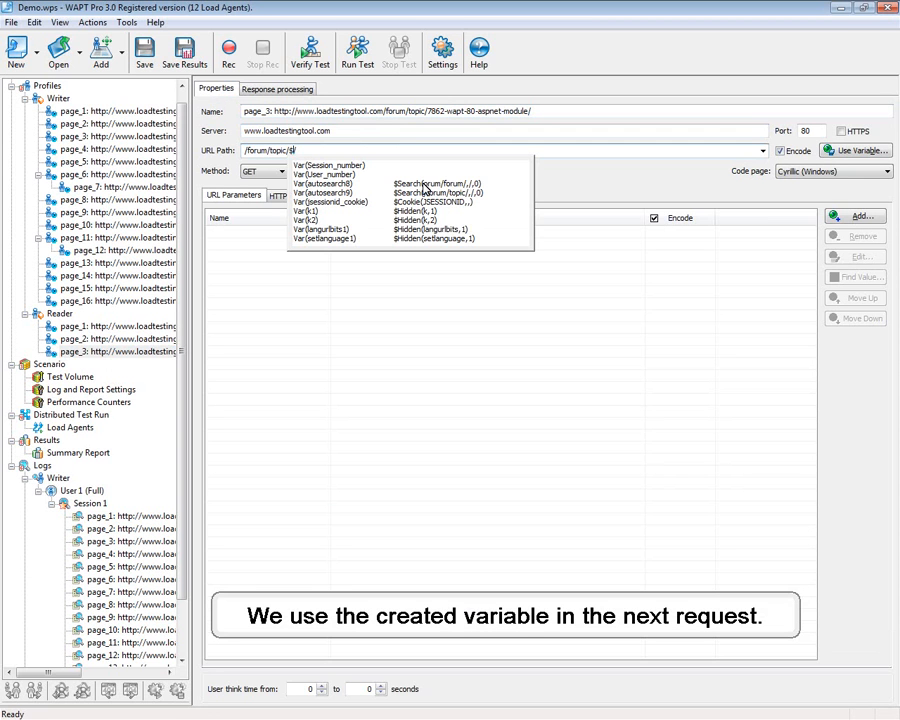
left_click(343, 193)
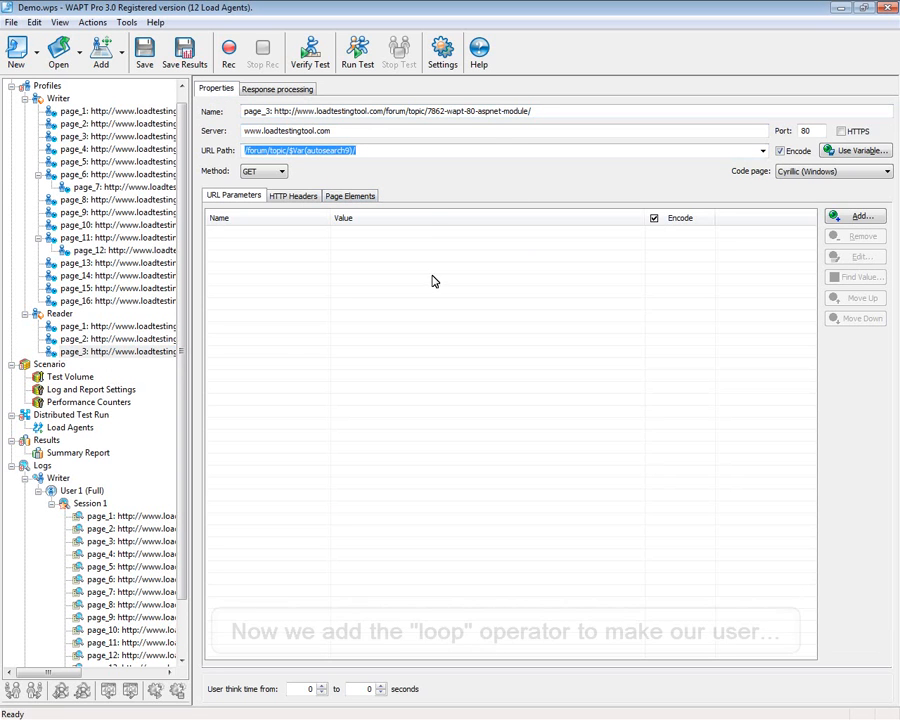
- Add a Loop operator to the Reader profile and move page_1, page_2 and page_3 into it
left_click(59, 313)
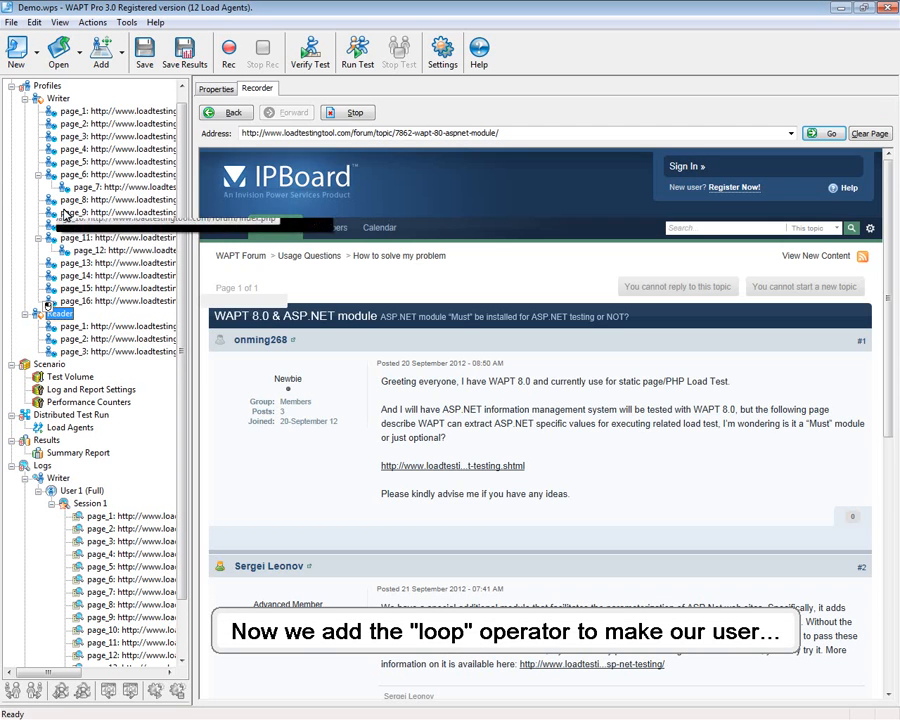
left_click(122, 52)
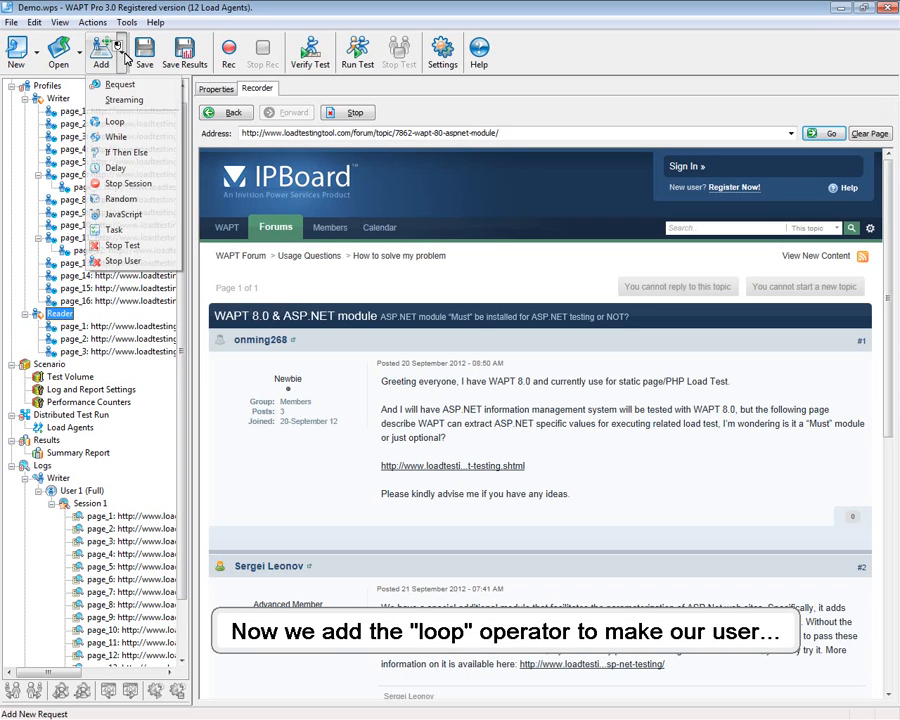
left_click(102, 121)
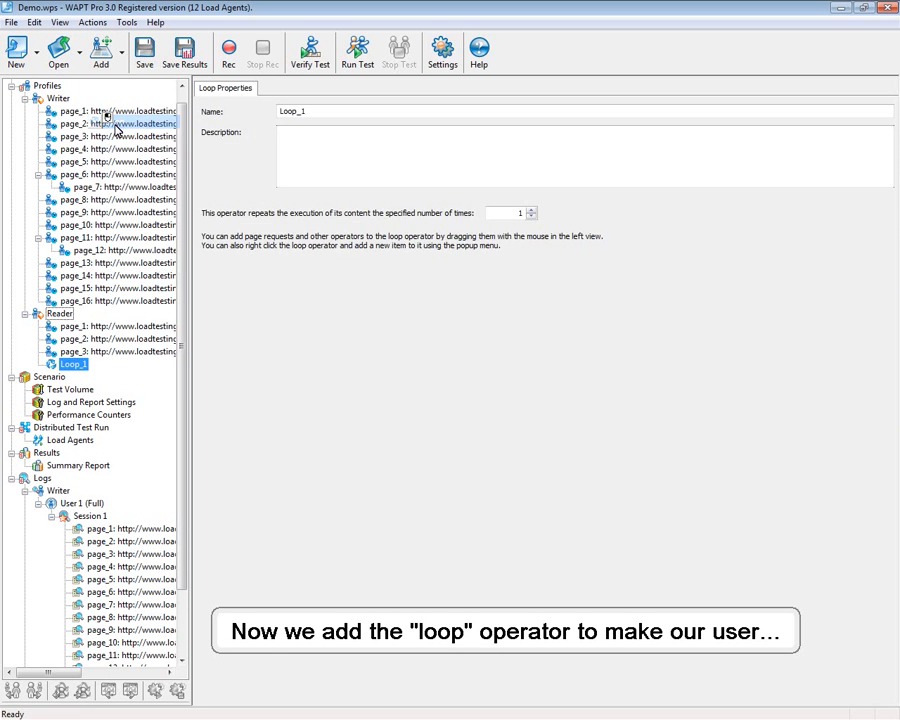
left_click(114, 327)
left_click(118, 353, "shift")
left_click_drag(131, 326, 80, 363)
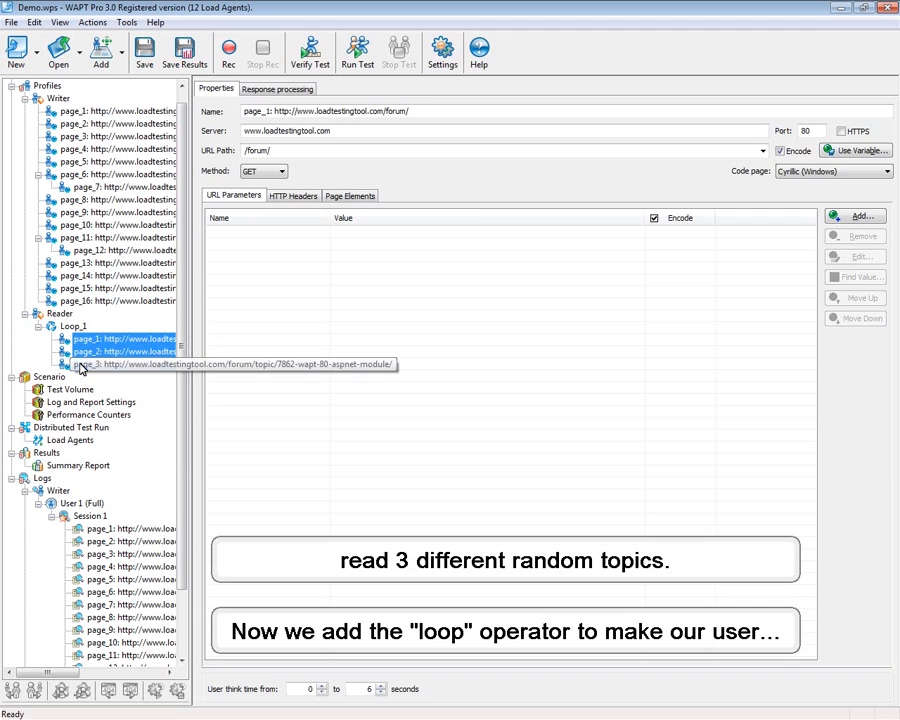
- Set the Reader profile's loop to repeat its content 3 times
left_click(78, 327)
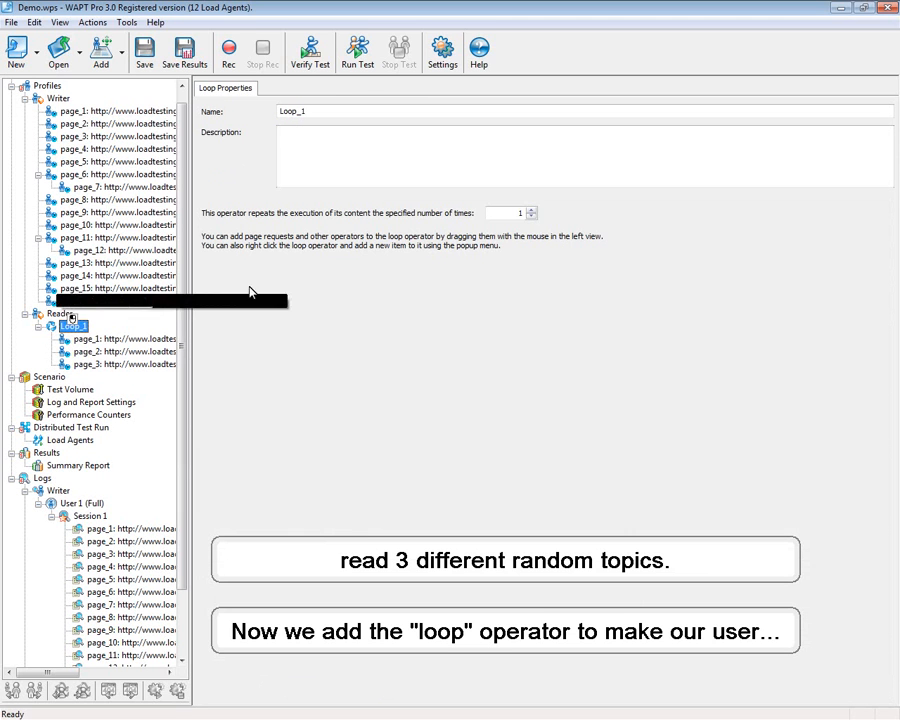
left_click(531, 213)
left_click(533, 210)
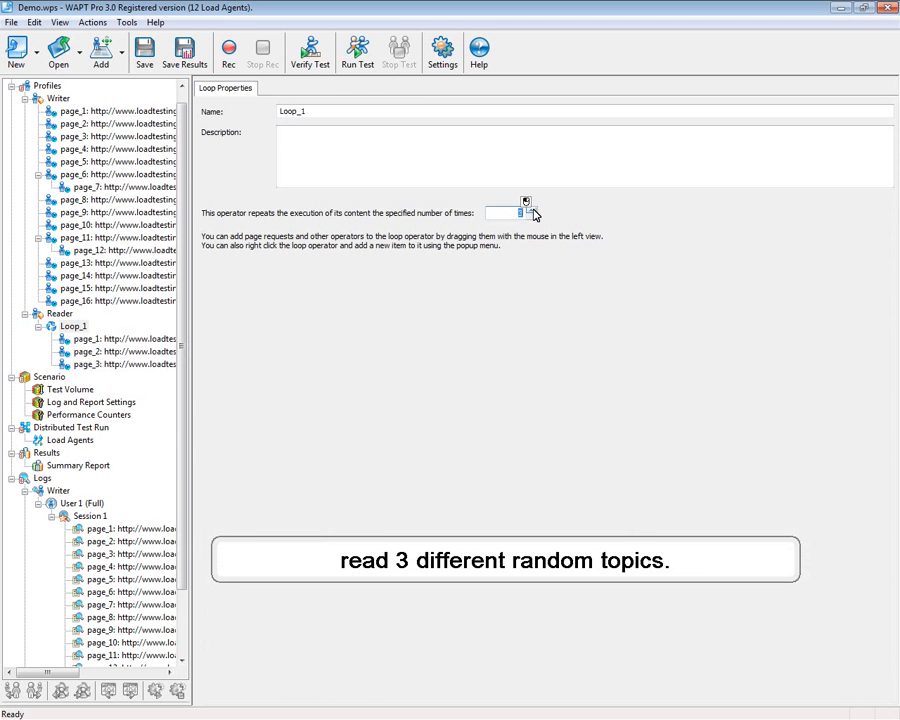
- Save the scenario and run a verification test of the Reader profile only
left_click(153, 62)
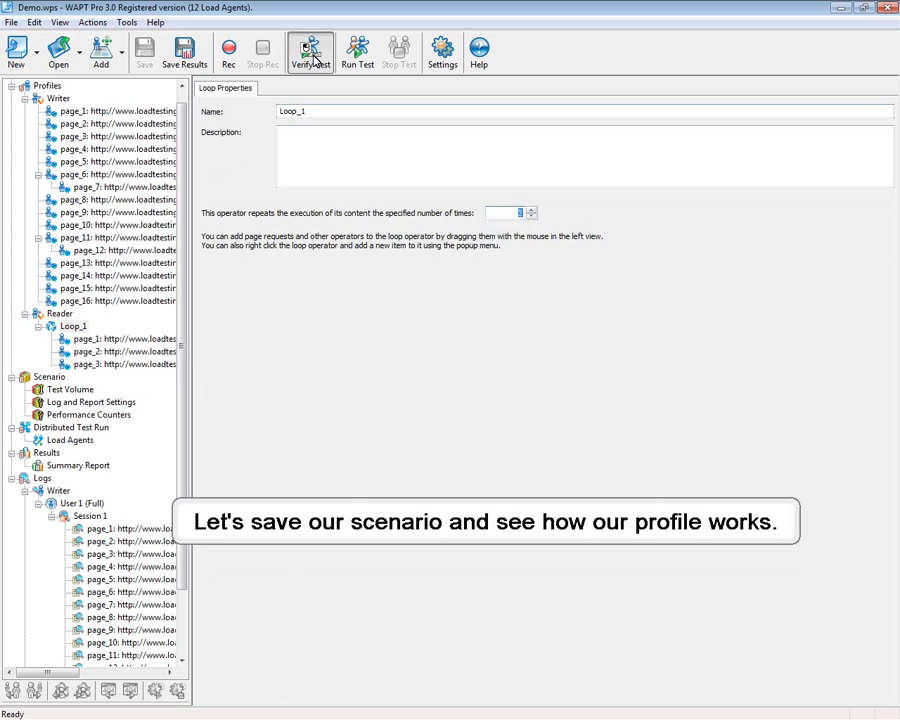
left_click(311, 45)
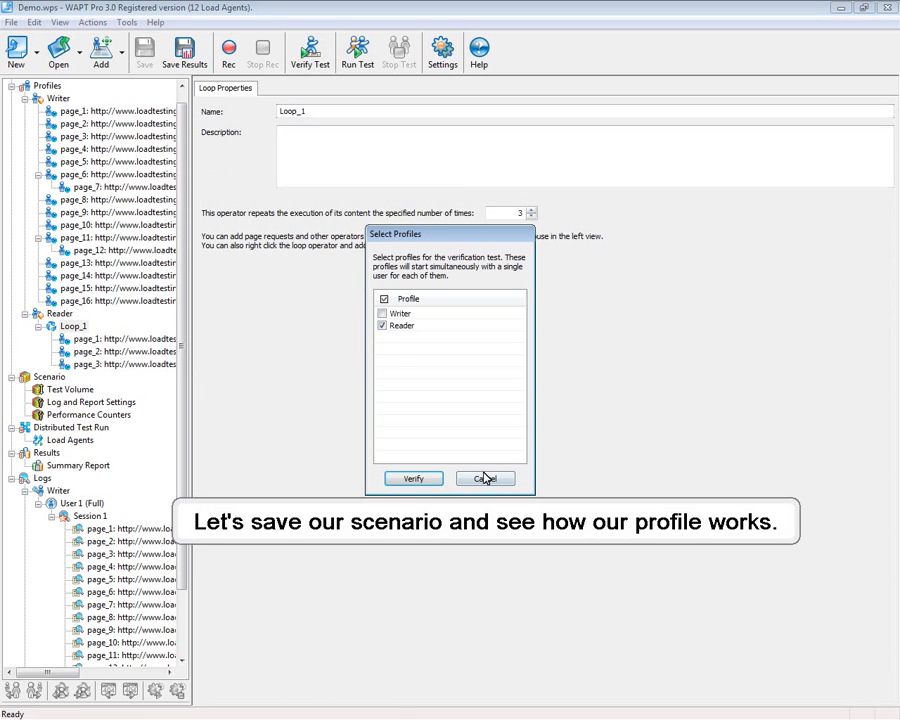
left_click(413, 478)
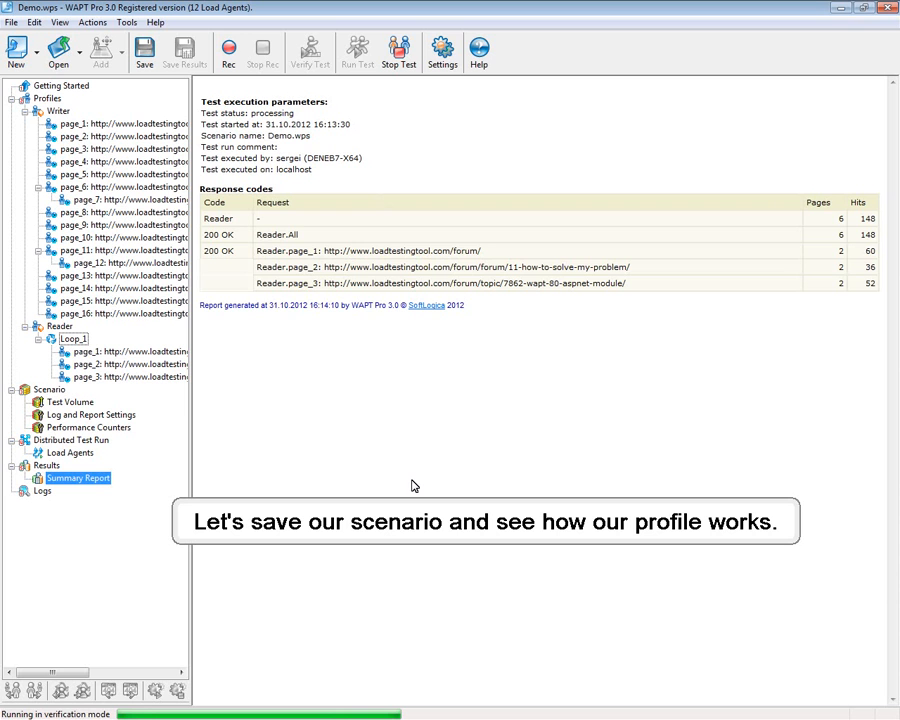
- Expand the Reader log down to Session 1 and examine the page_1, page_2 and page_3 responses of the first loop pass
left_click(10, 490)
left_click(24, 503)
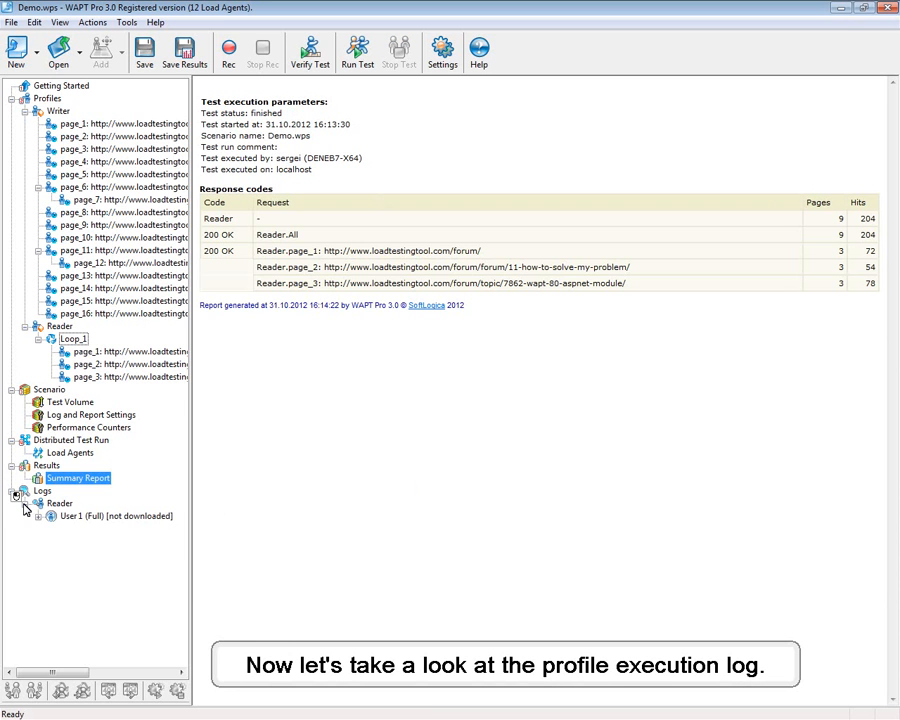
left_click(42, 516)
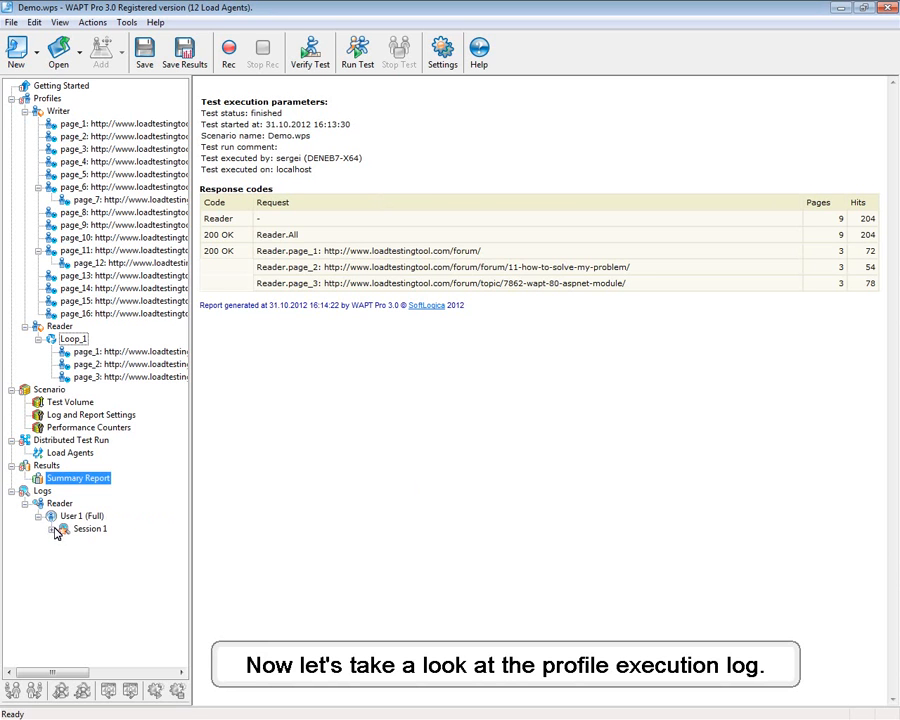
left_click(53, 530)
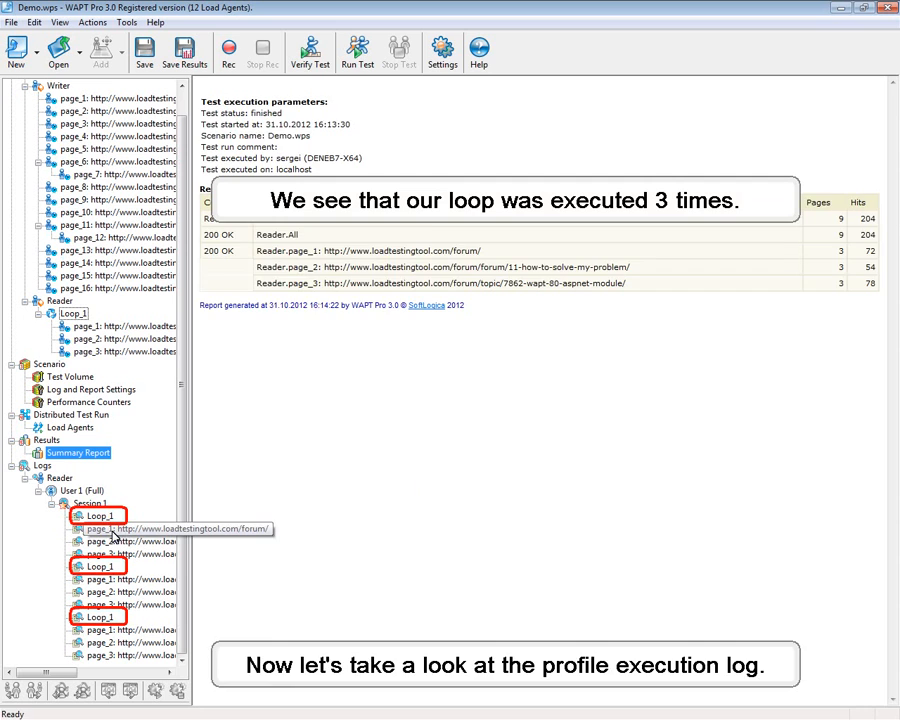
left_click(112, 531)
left_click(116, 541)
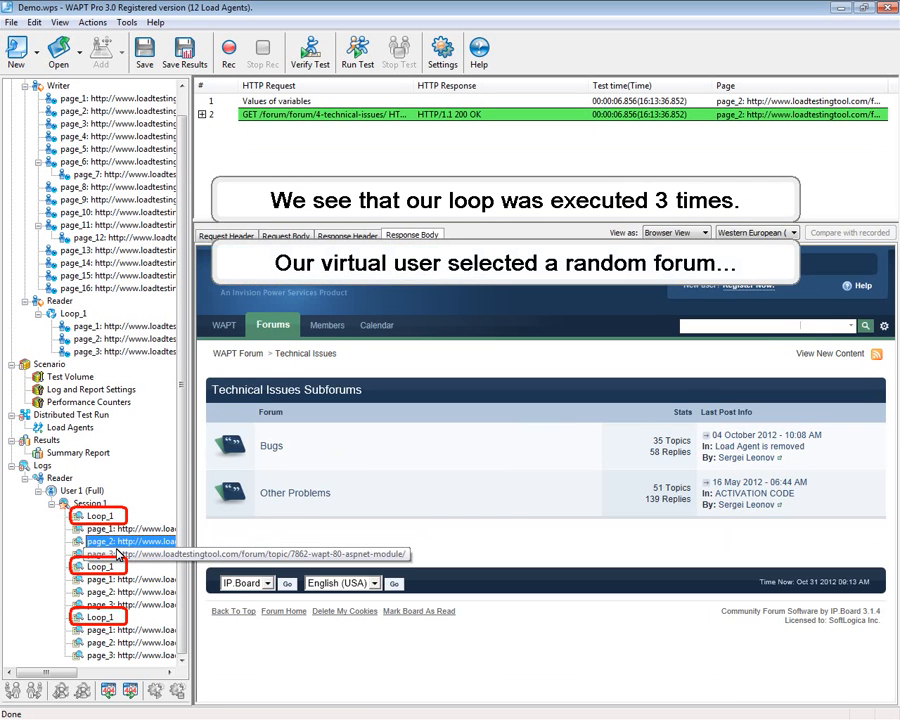
left_click(118, 553)
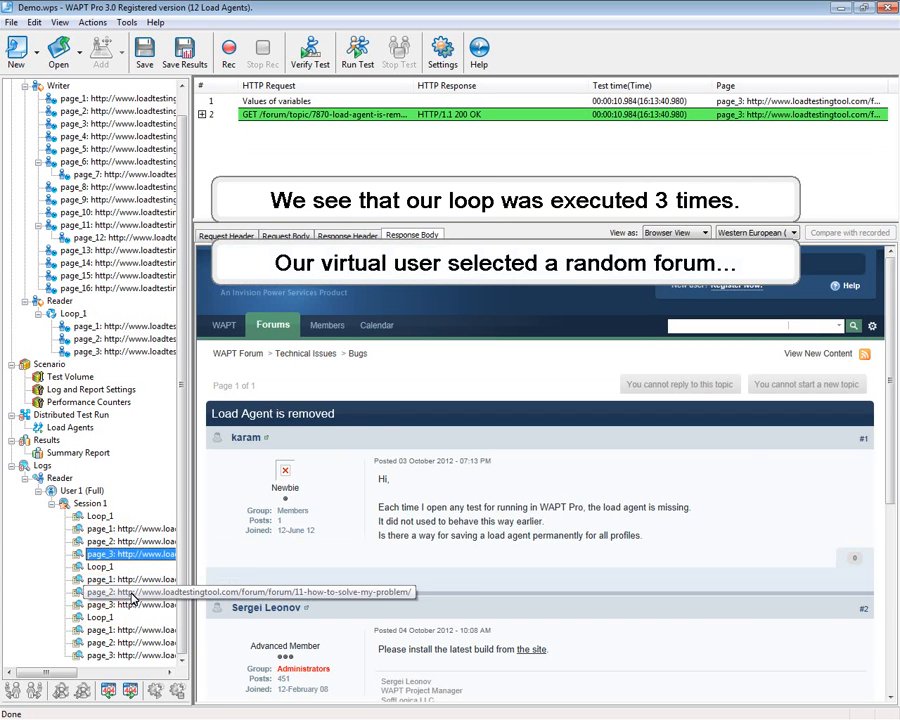
- Examine the page_2 and page_3 responses of the second and third loop passes in the Reader log's Session 1
left_click(124, 593)
left_click(121, 605)
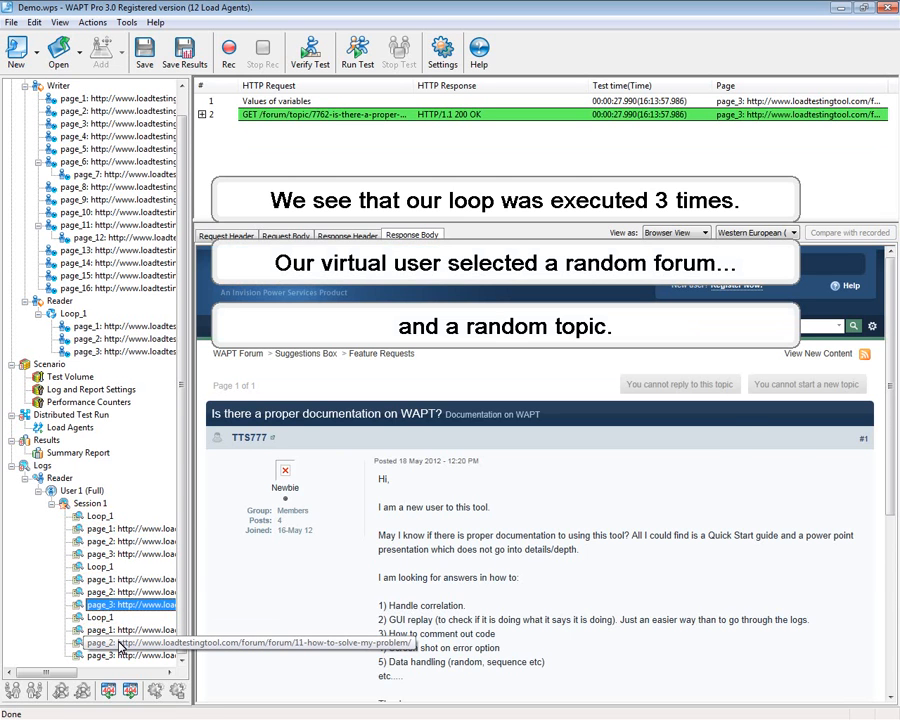
left_click(119, 644)
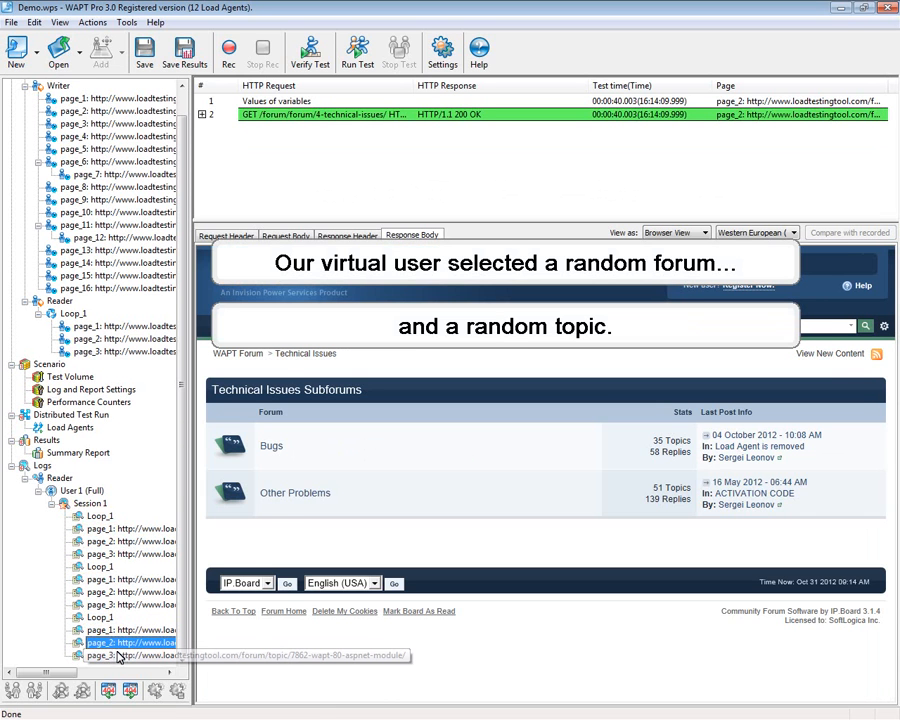
left_click(117, 656)
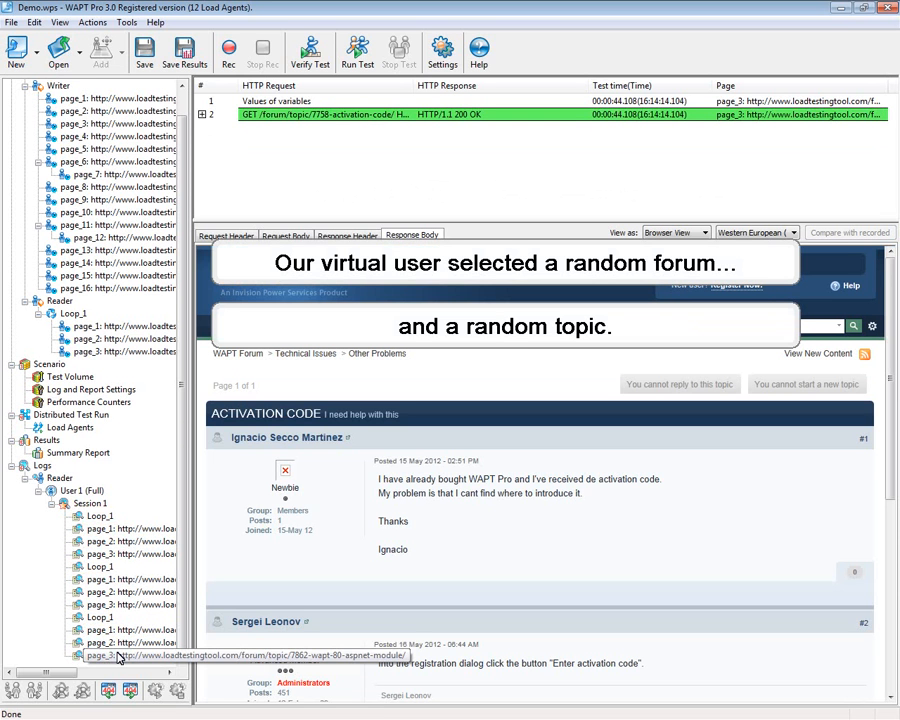